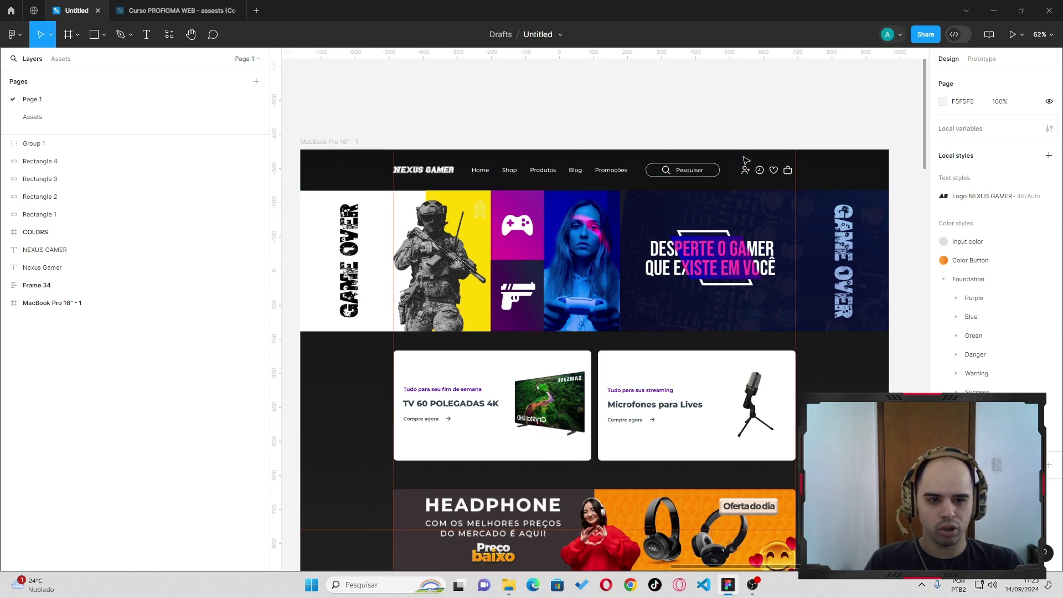
Scroll through the MacBook Pro frame, zoom out, and bring the COLORS board into view
scroll(607, 336, "down", 3)
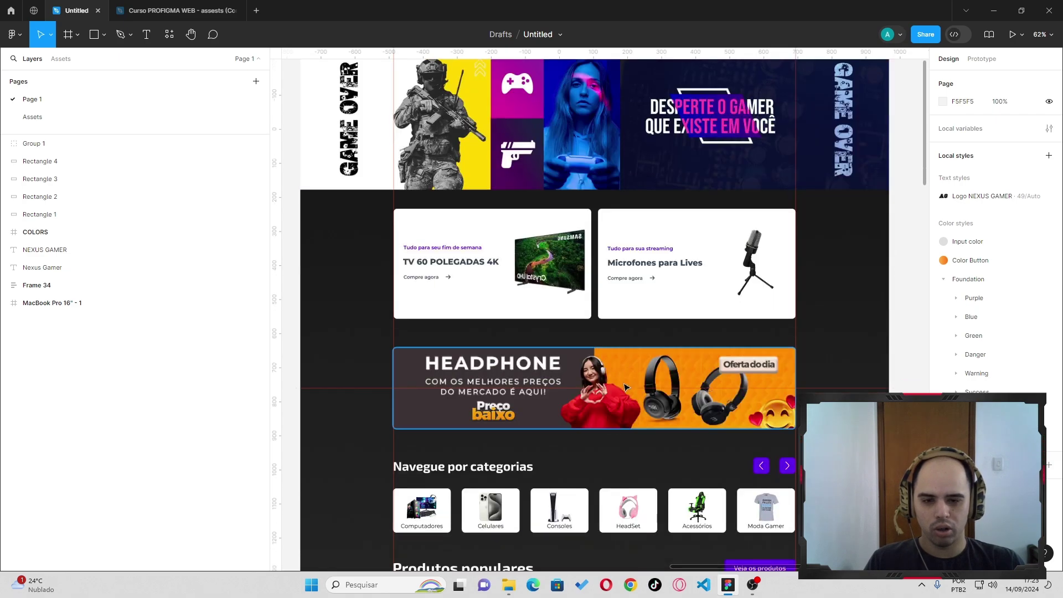
scroll(604, 360, "down", 6)
scroll(601, 387, "down", 3)
scroll(598, 417, "down", 3)
scroll(598, 416, "down", 4)
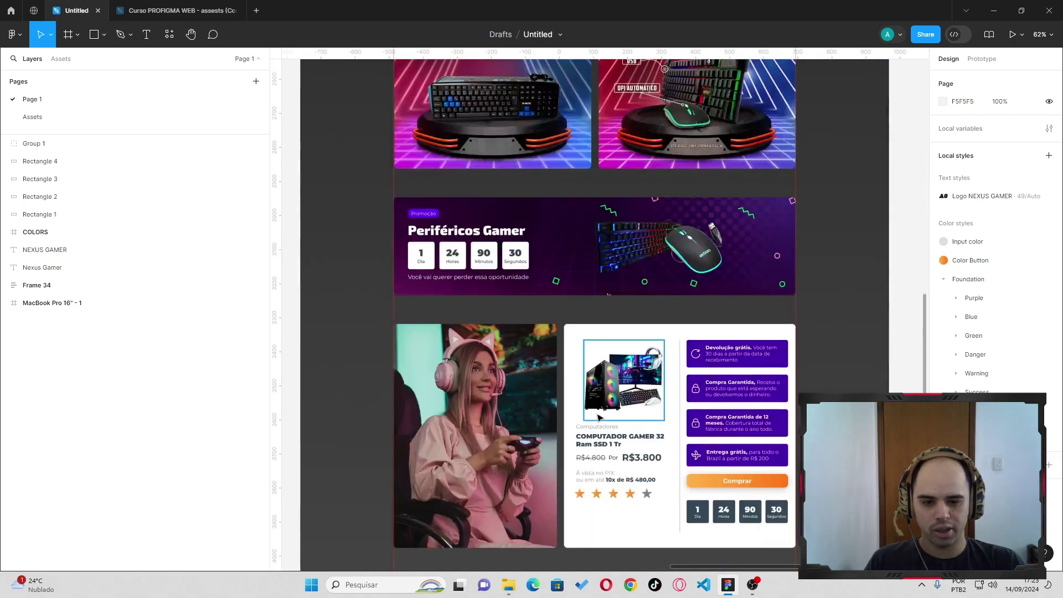
scroll(595, 419, "down", 3)
scroll(590, 419, "up", 8)
scroll(583, 422, "up", 4)
scroll(584, 422, "up", 2)
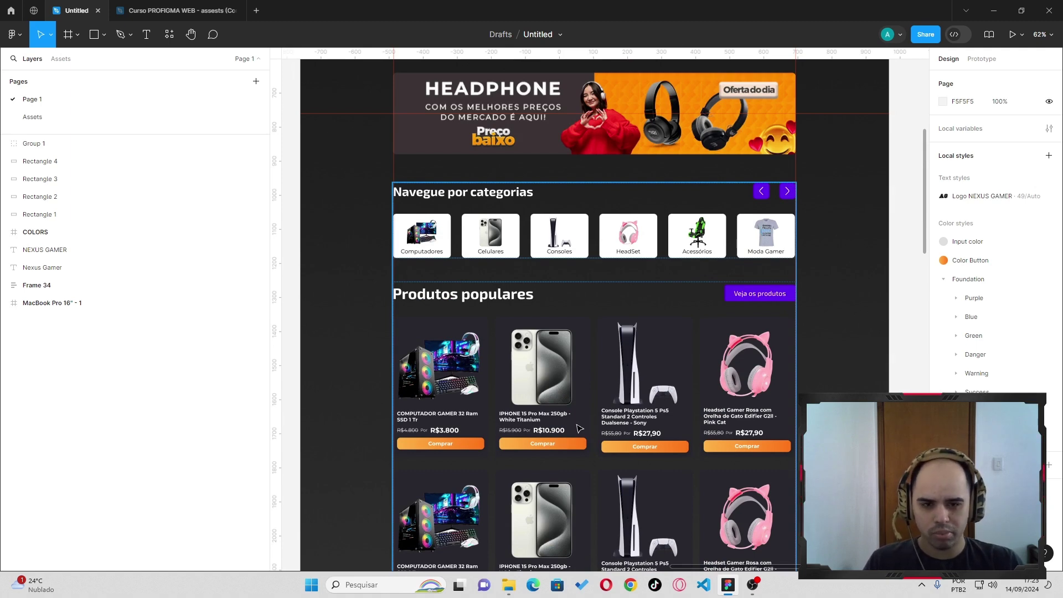
scroll(579, 428, "up", 1)
scroll(579, 428, "up", 8)
scroll(577, 427, "down", 5, "ctrl")
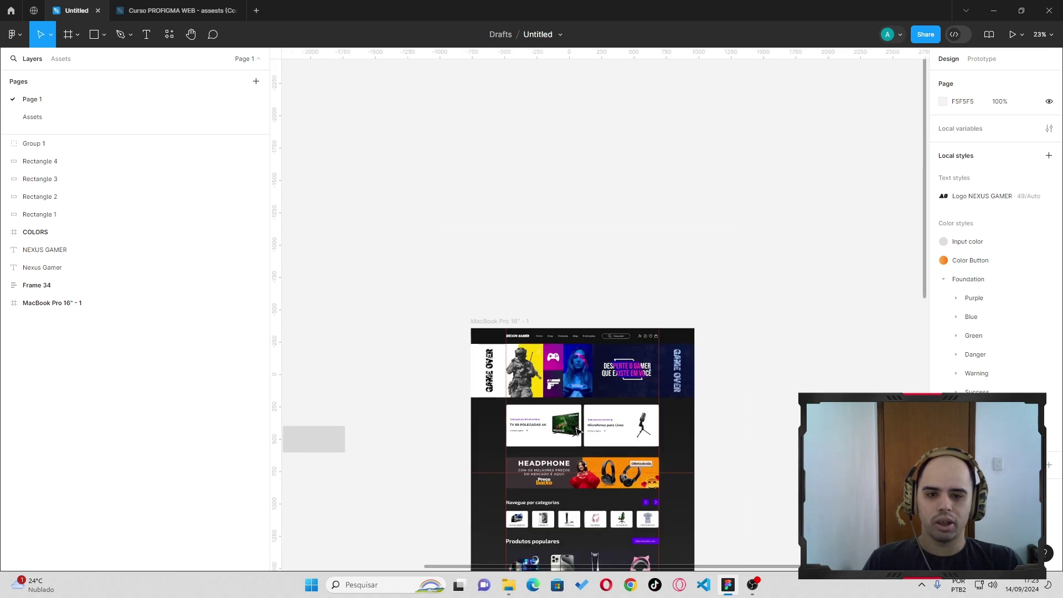
scroll(576, 427, "down", 5, "ctrl")
scroll(332, 457, "left", 2)
scroll(337, 449, "left", 1)
scroll(340, 450, "up", 2)
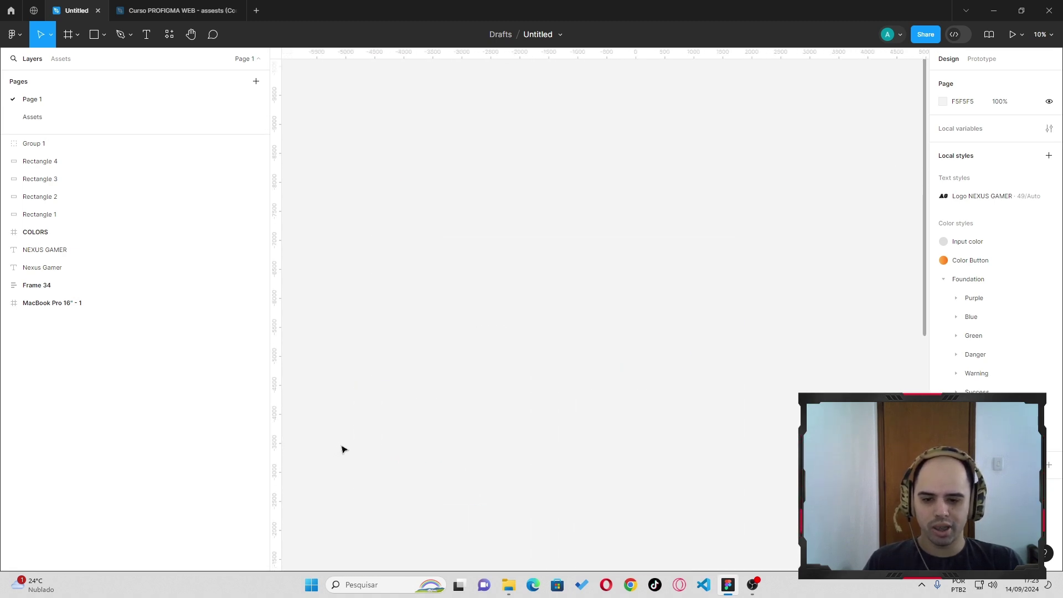
scroll(463, 392, "up", 5, "ctrl")
scroll(463, 392, "left", 3)
scroll(463, 392, "right", 6)
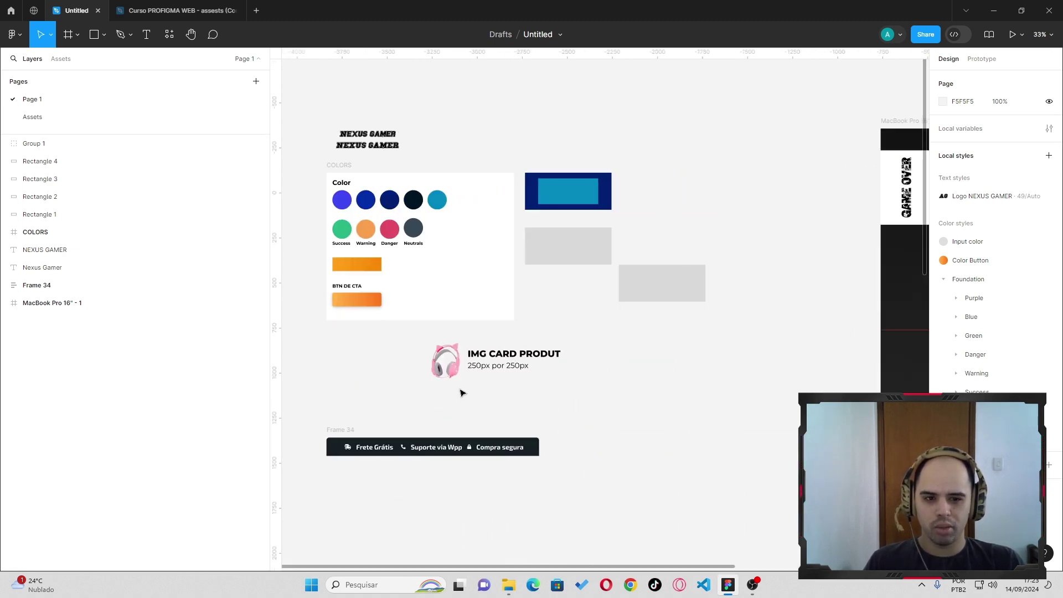
scroll(463, 392, "up", 3, "ctrl")
scroll(449, 380, "left", 3)
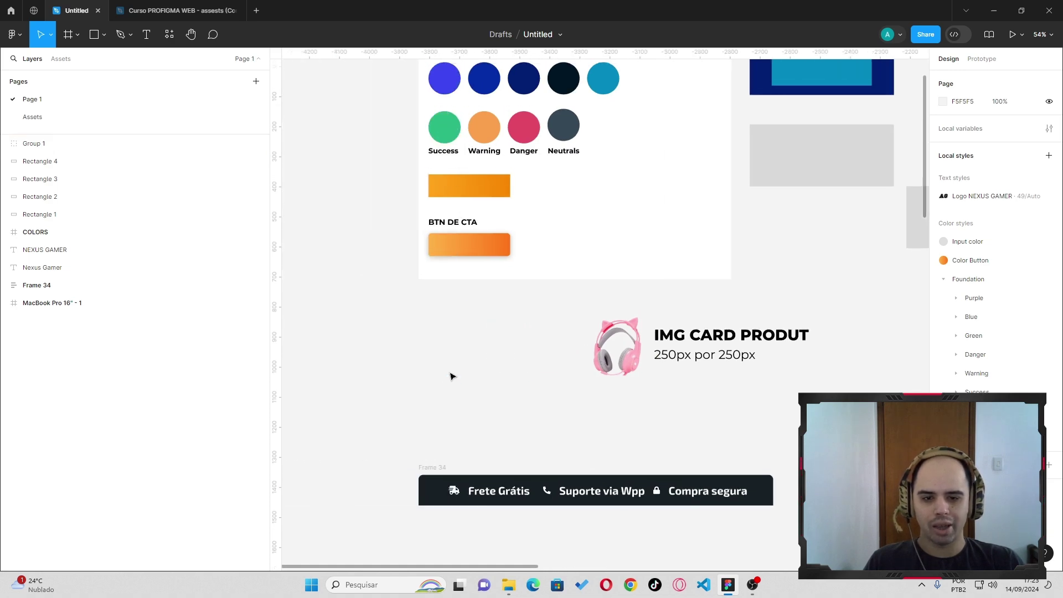
scroll(451, 376, "up", 4)
scroll(451, 377, "up", 1)
left_click(494, 208)
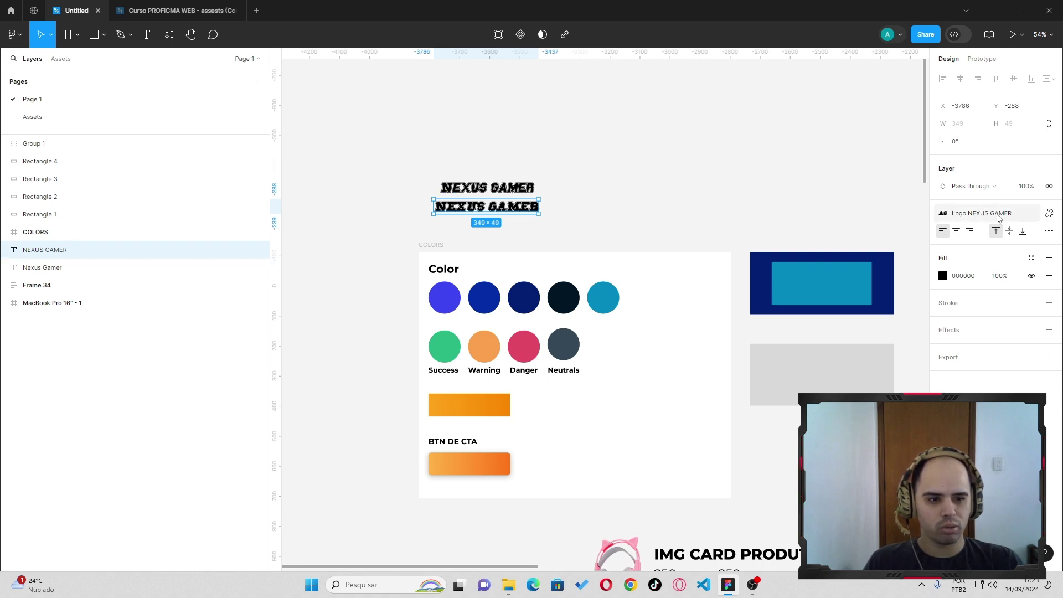
left_click(997, 215)
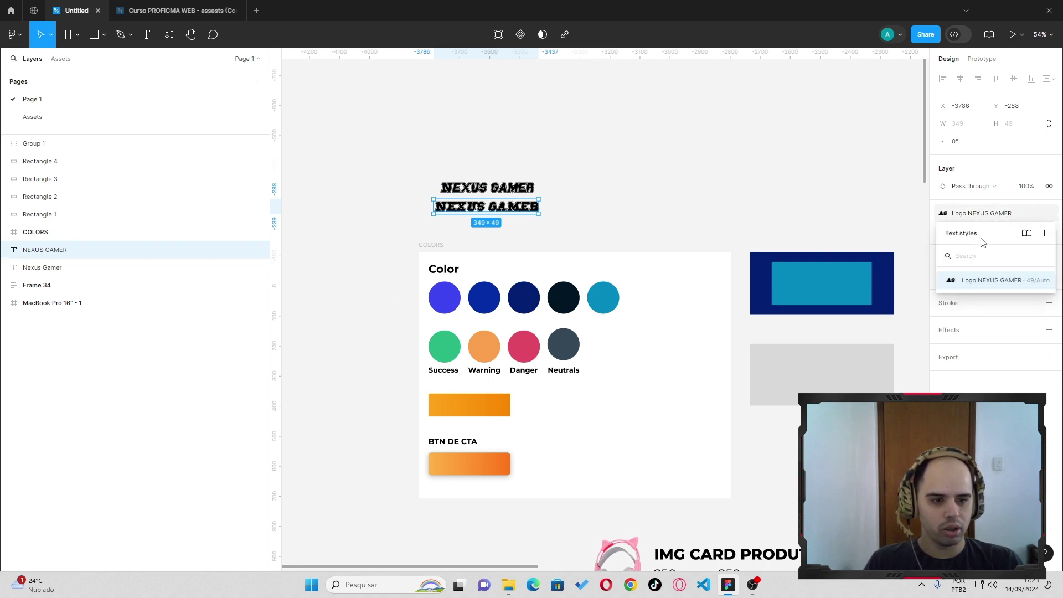
mouse_move(997, 280)
left_click(1042, 281)
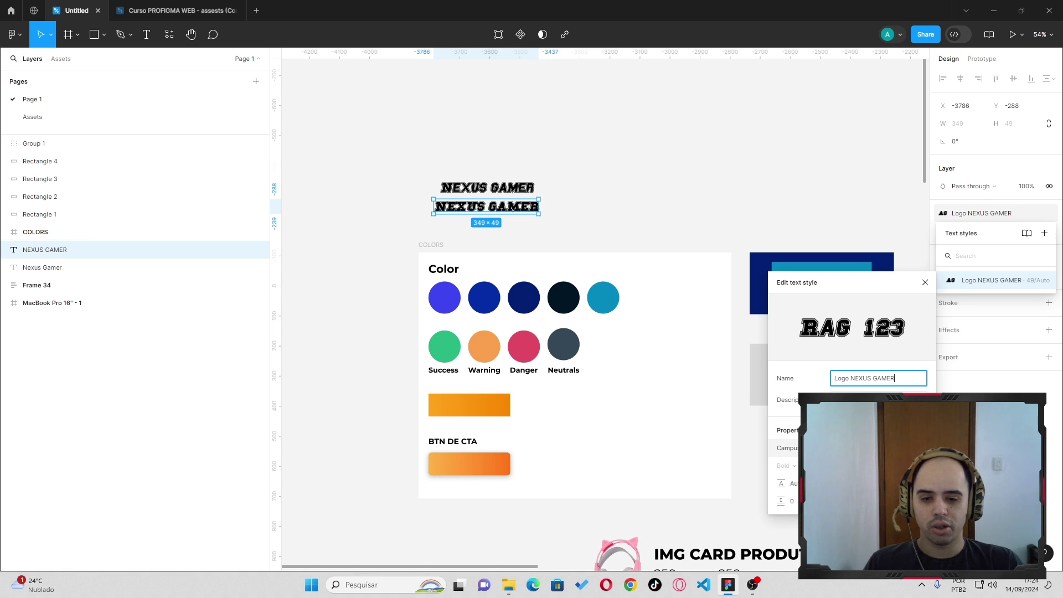
left_click(708, 170)
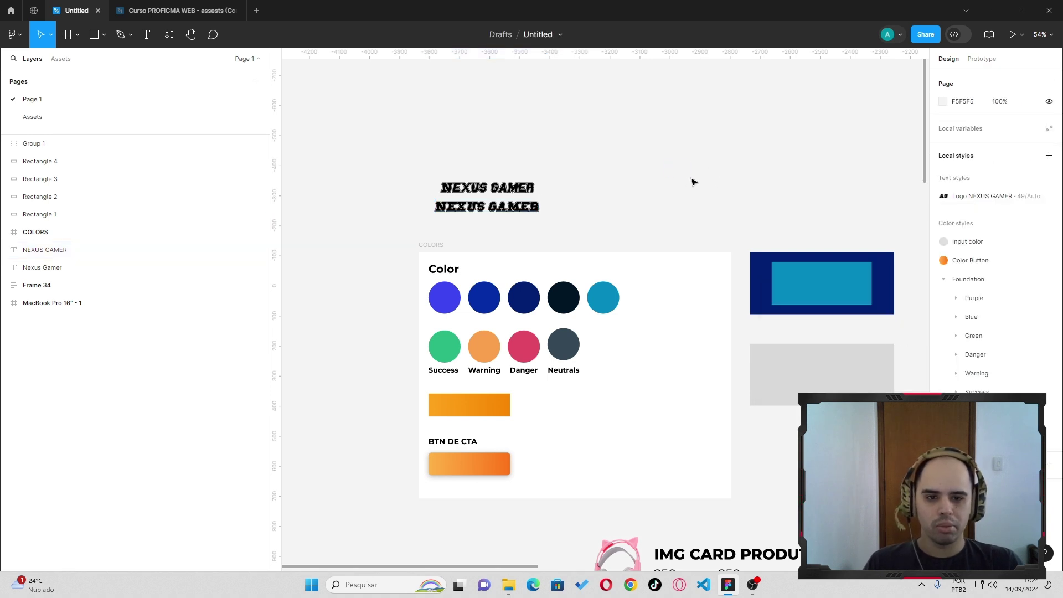
Add a text label reading 'Exo 2' on the canvas
key("t")
left_click(674, 163)
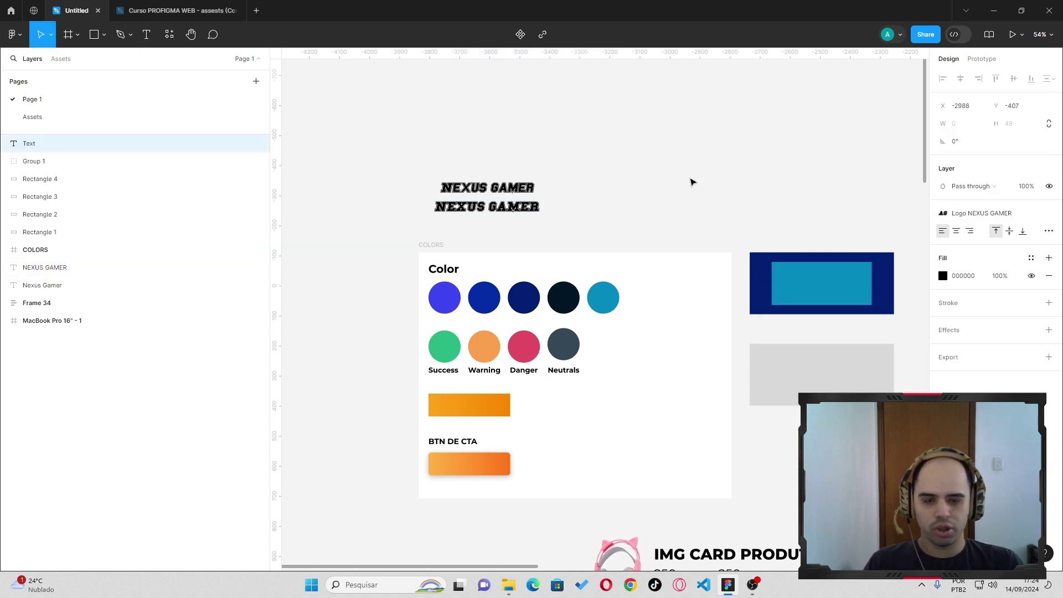
type("Exo 3")
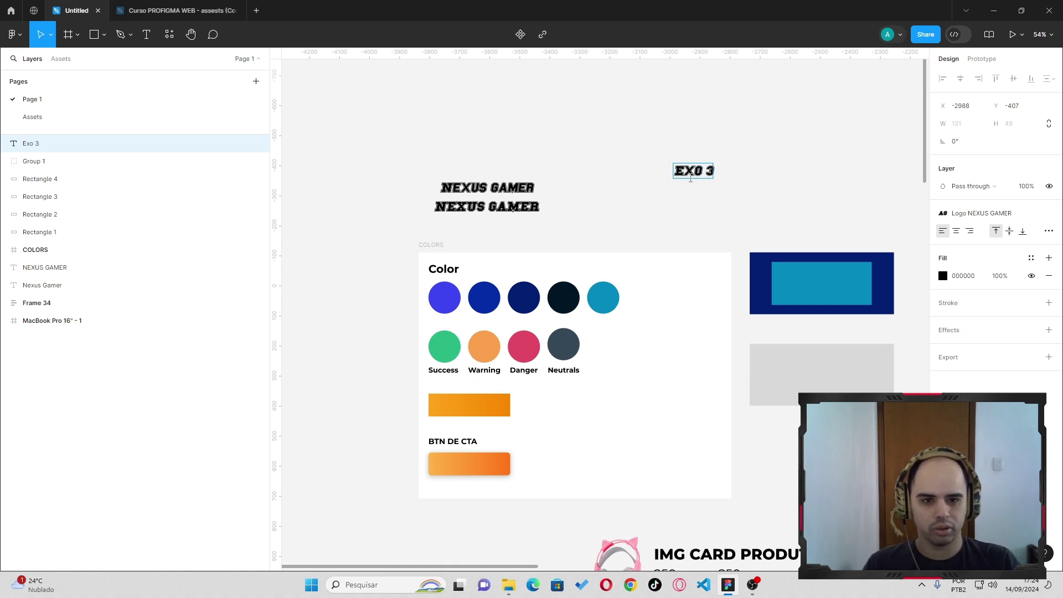
key("BackSpace")
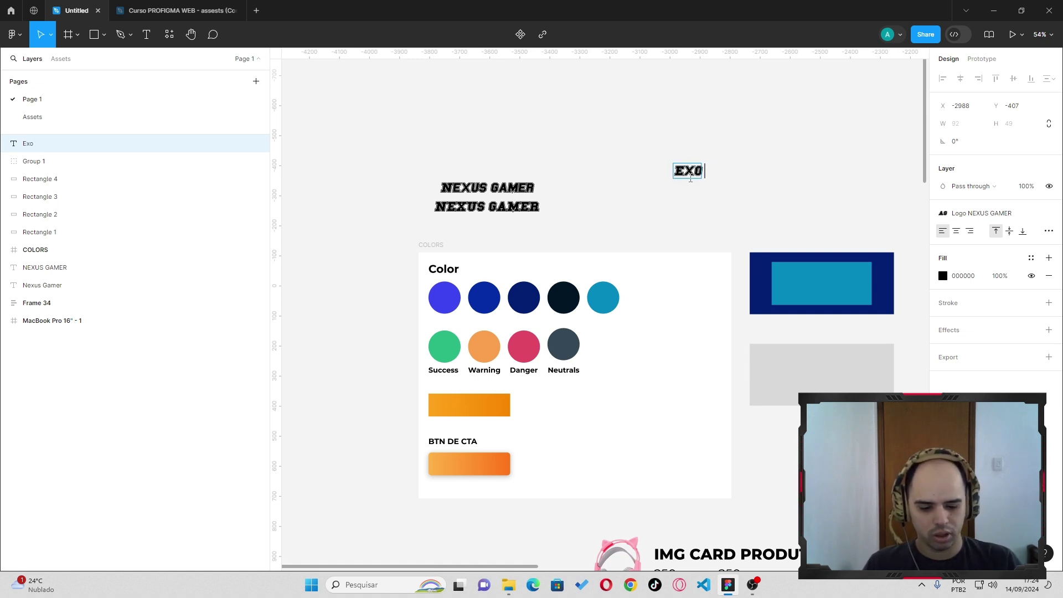
type(" 2")
key("Escape")
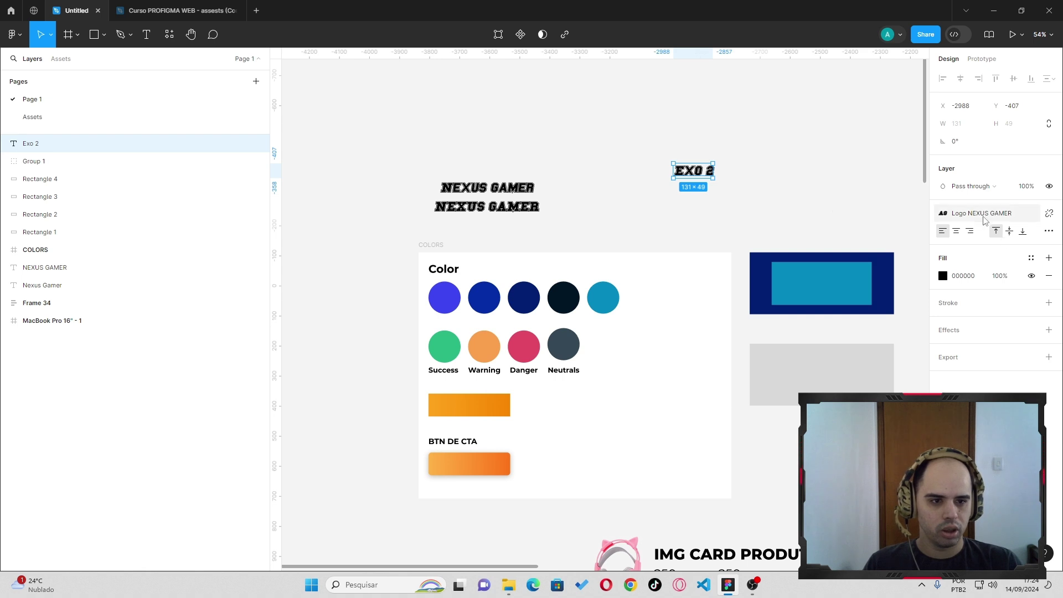
Detach the logo text style and set the label's font to Exo 2
left_click(1048, 213)
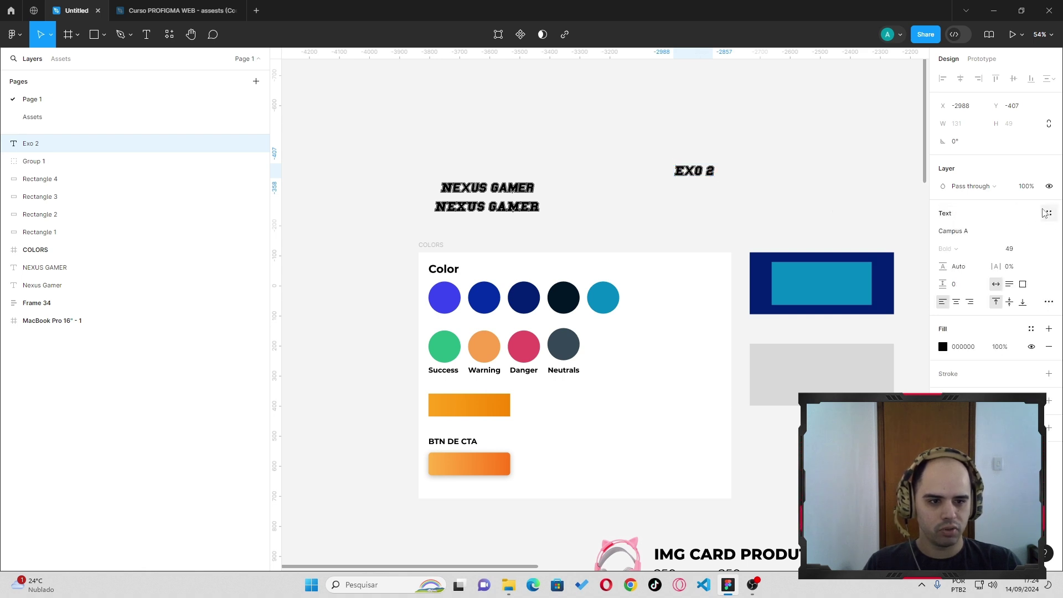
left_click(979, 232)
type("e")
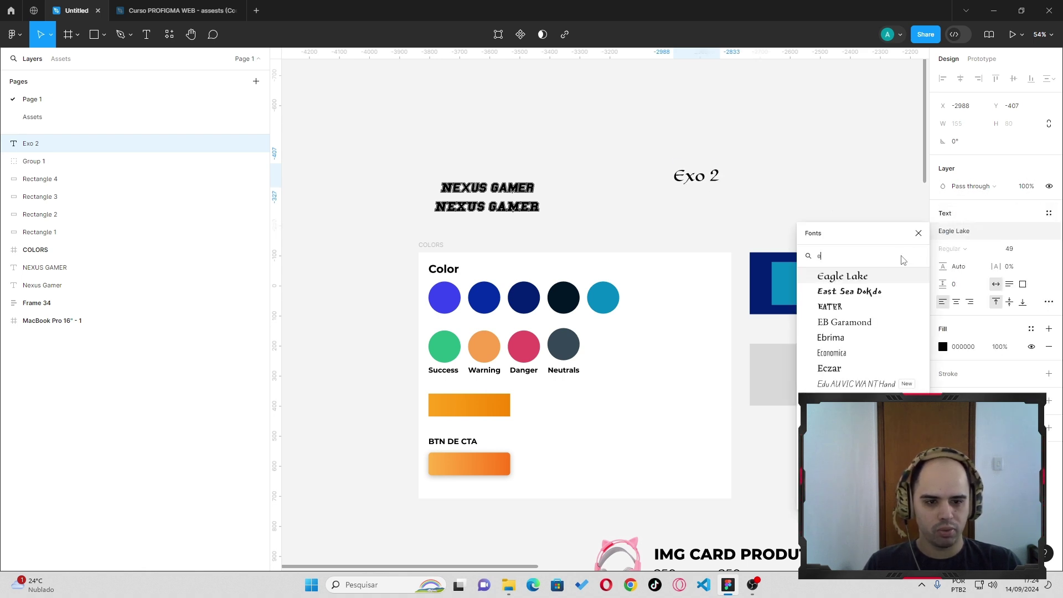
type("x")
left_click(868, 291)
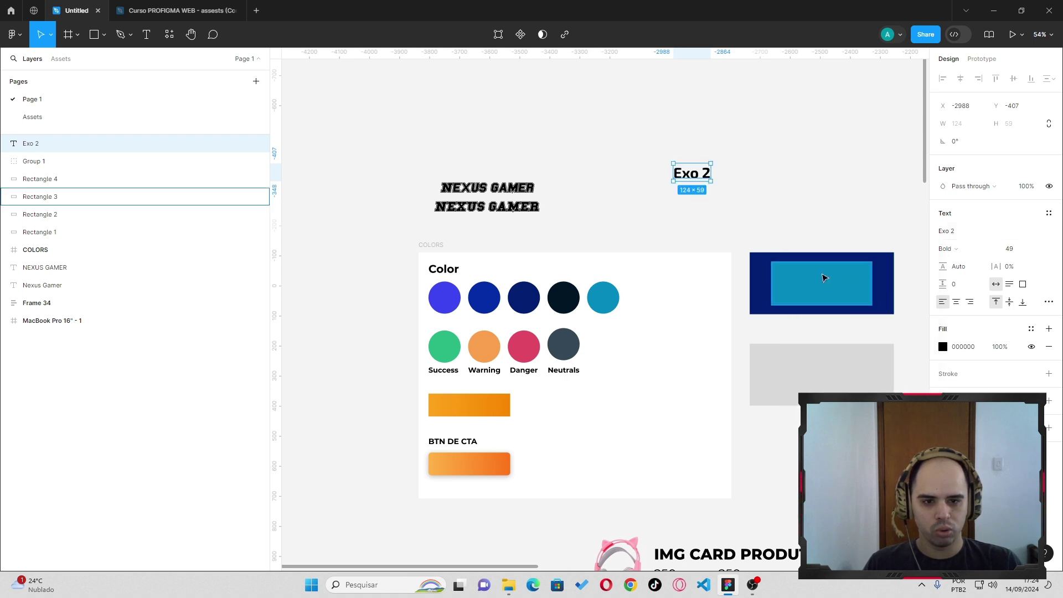
Place the label beside the upper NEXUS GAMER logo and Alt-drag a copy to its right
left_click_drag(706, 181, 619, 186)
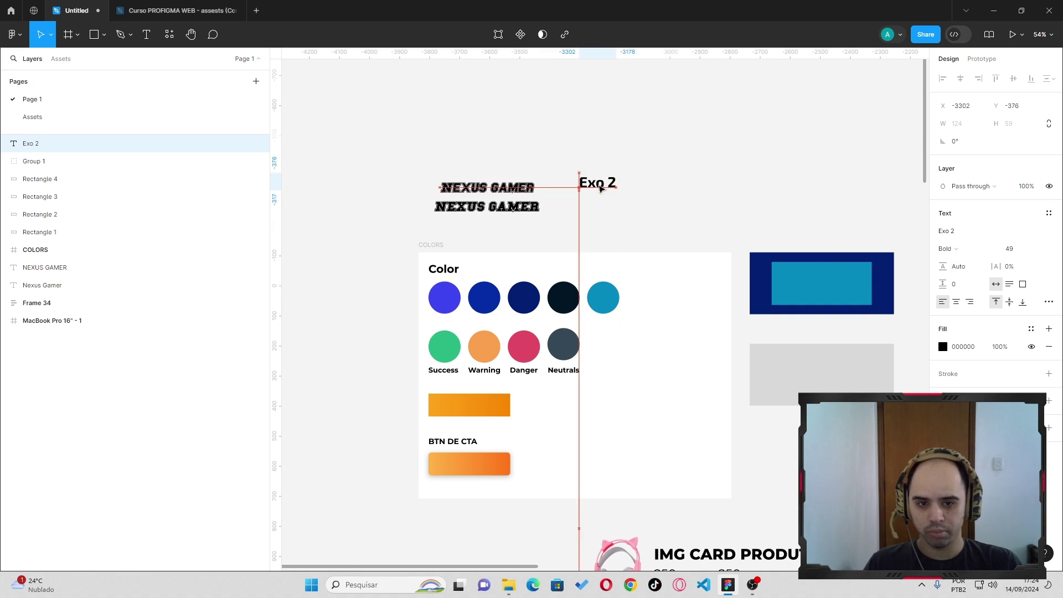
left_click_drag(619, 186, 601, 189)
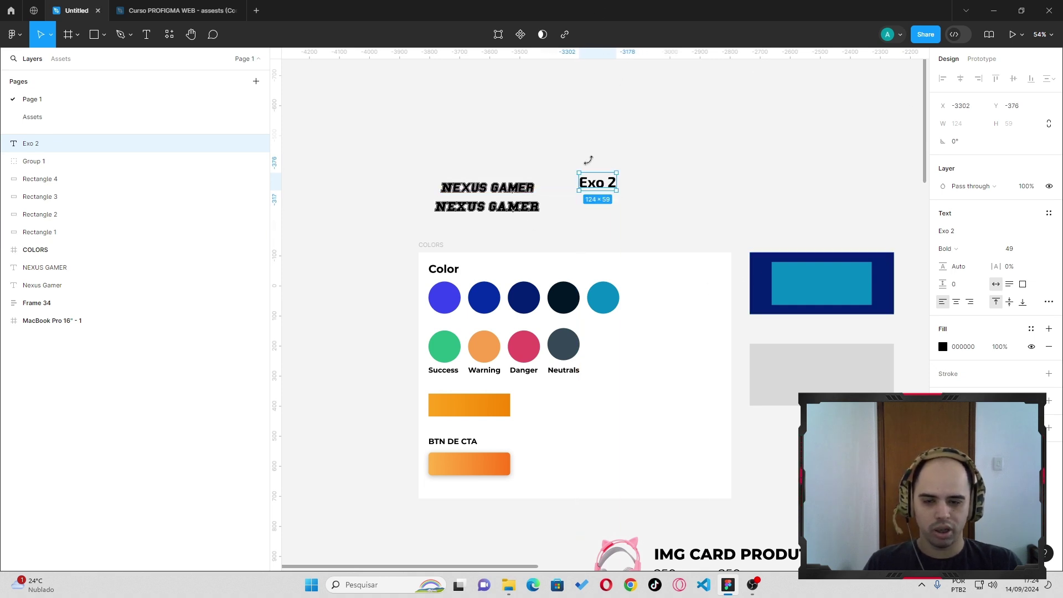
left_click_drag(593, 183, 677, 184)
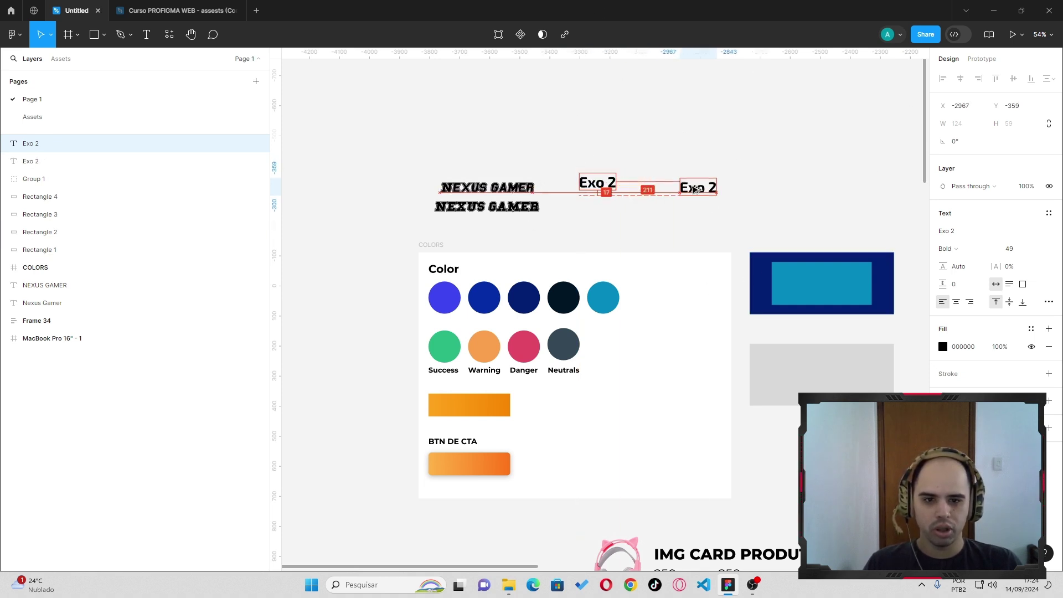
Change the copied label's text to 'Montsse' and set its font to Montserrat
double_click(677, 183)
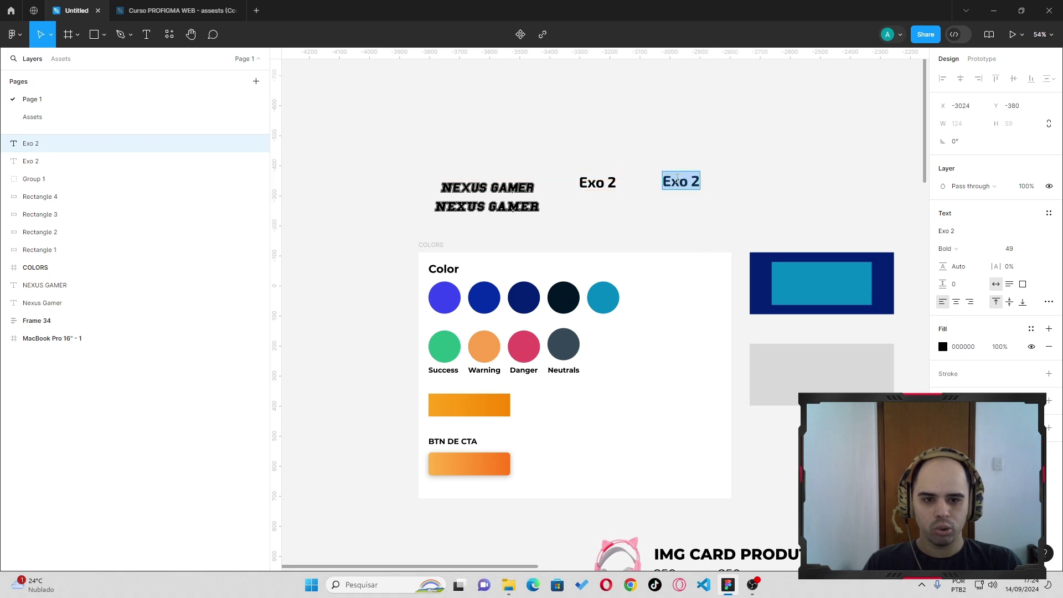
type("Mo")
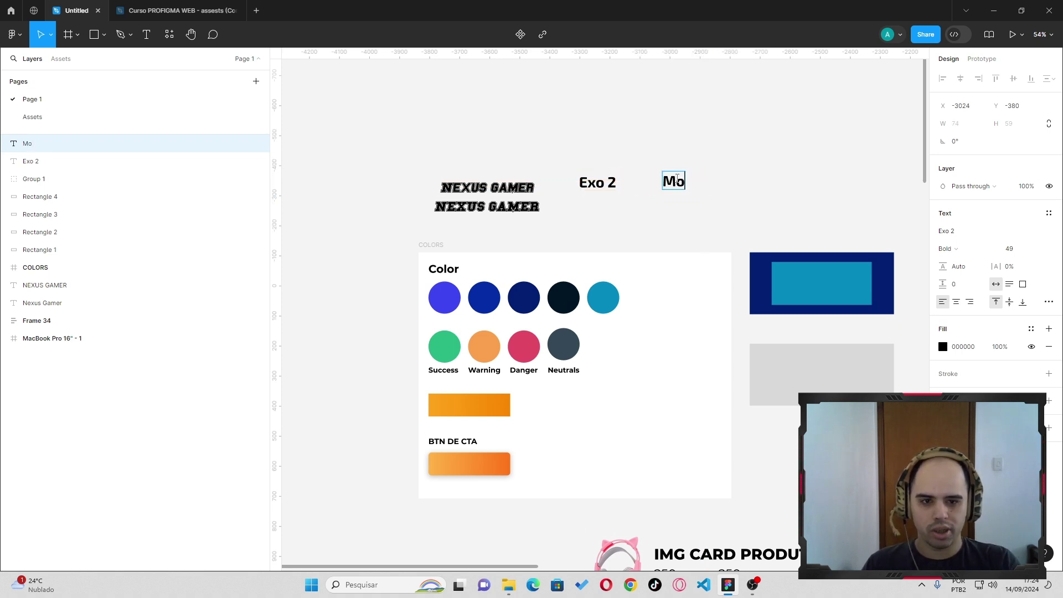
type("ntsse")
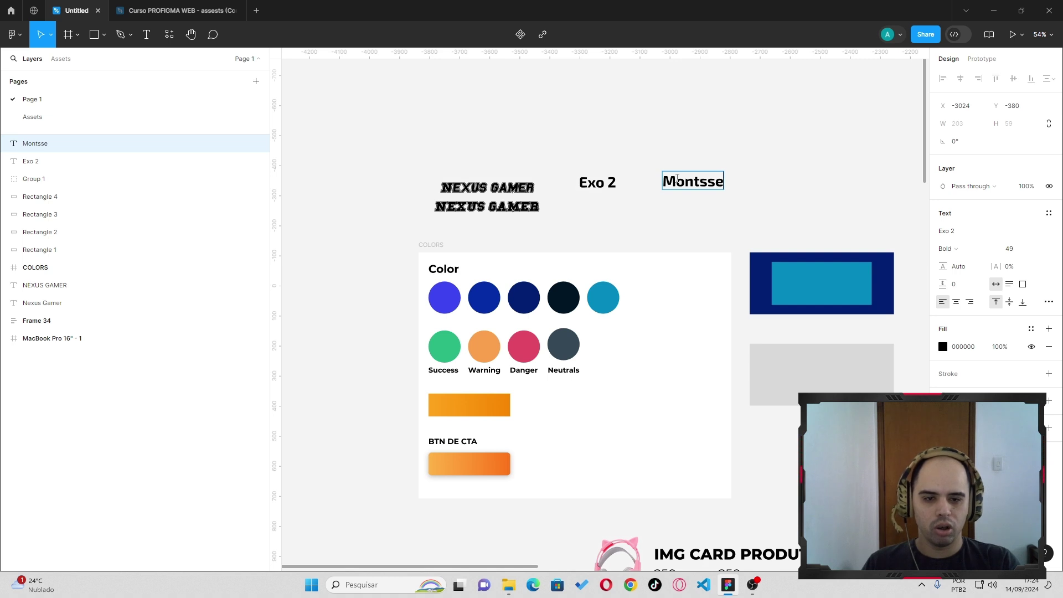
key("Escape")
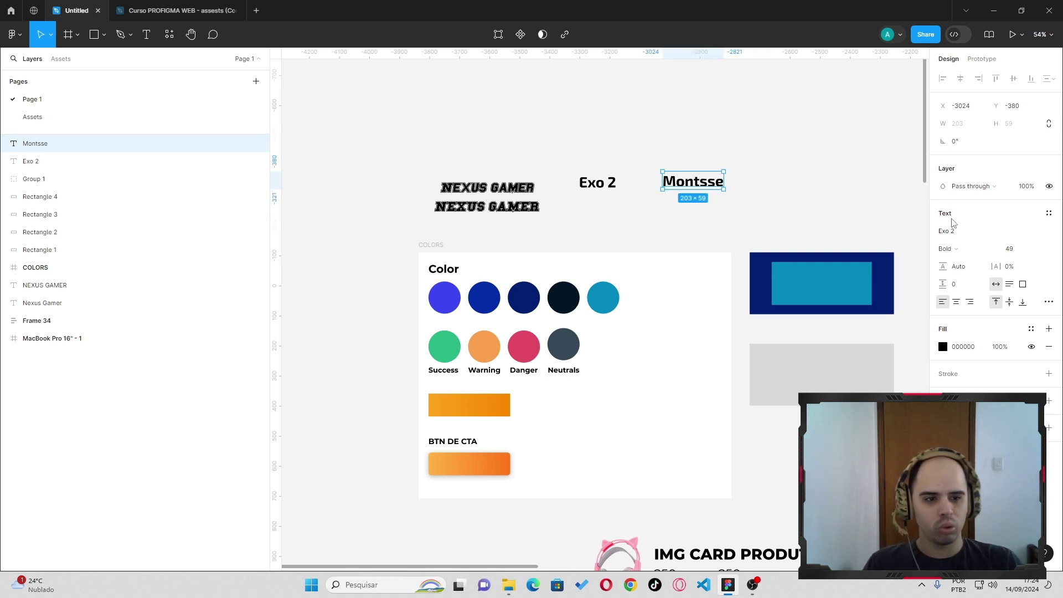
left_click(953, 231)
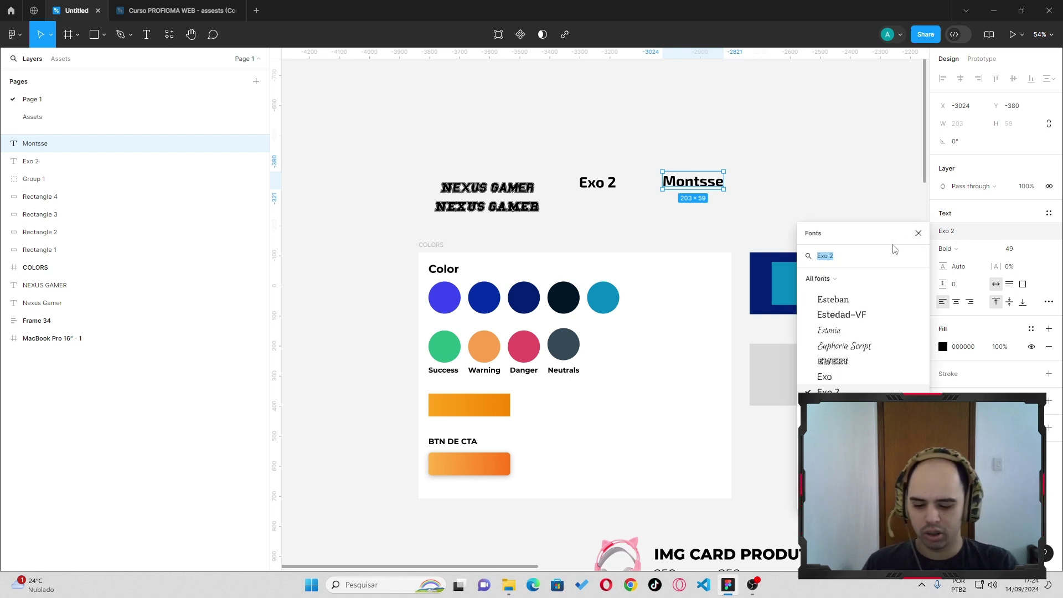
type("mont")
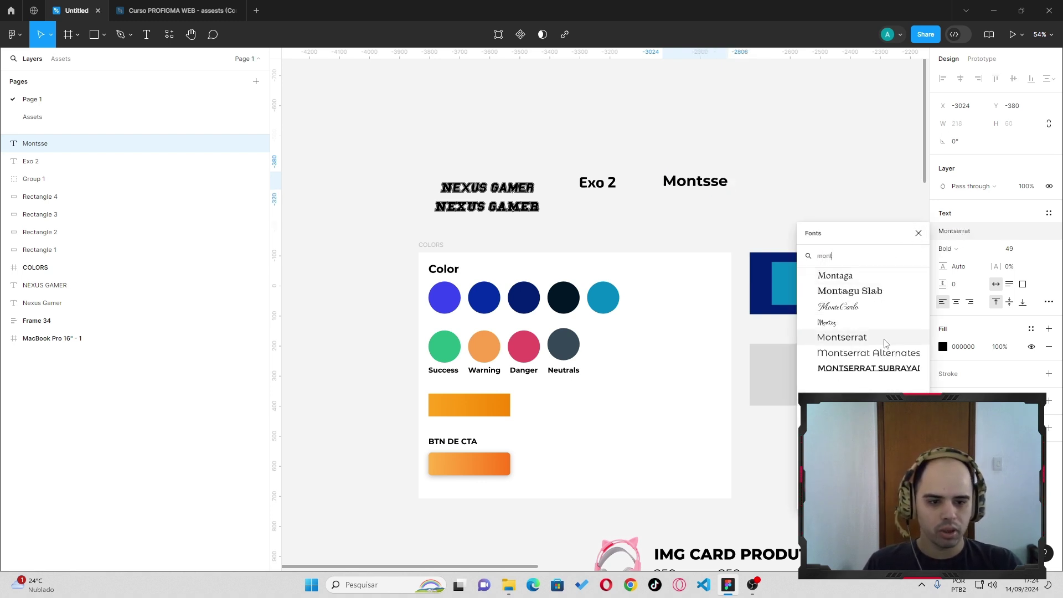
left_click(884, 343)
Line Montsse up right next to Exo 2 and select both labels
mouse_move(693, 186)
left_mouse_down()
mouse_move(670, 191)
mouse_move(726, 189)
left_mouse_up()
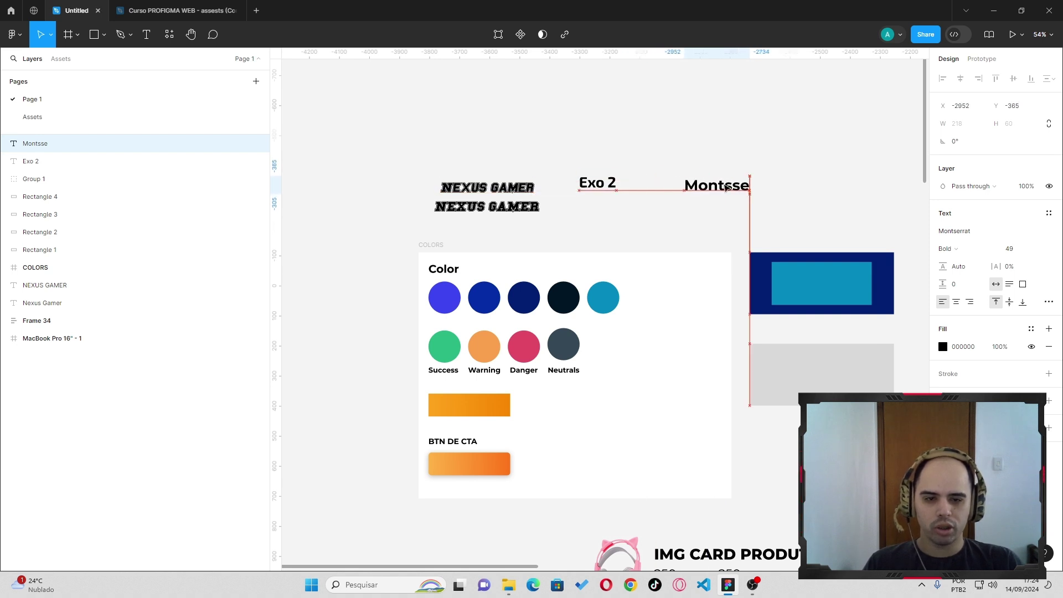
left_click_drag(727, 188, 696, 188)
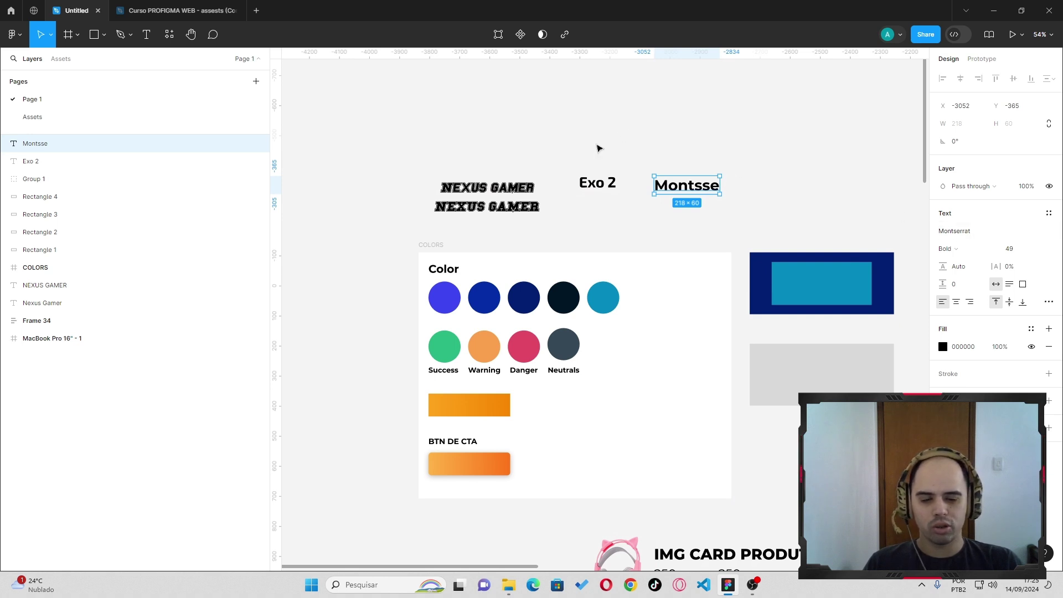
left_click_drag(566, 150, 787, 203)
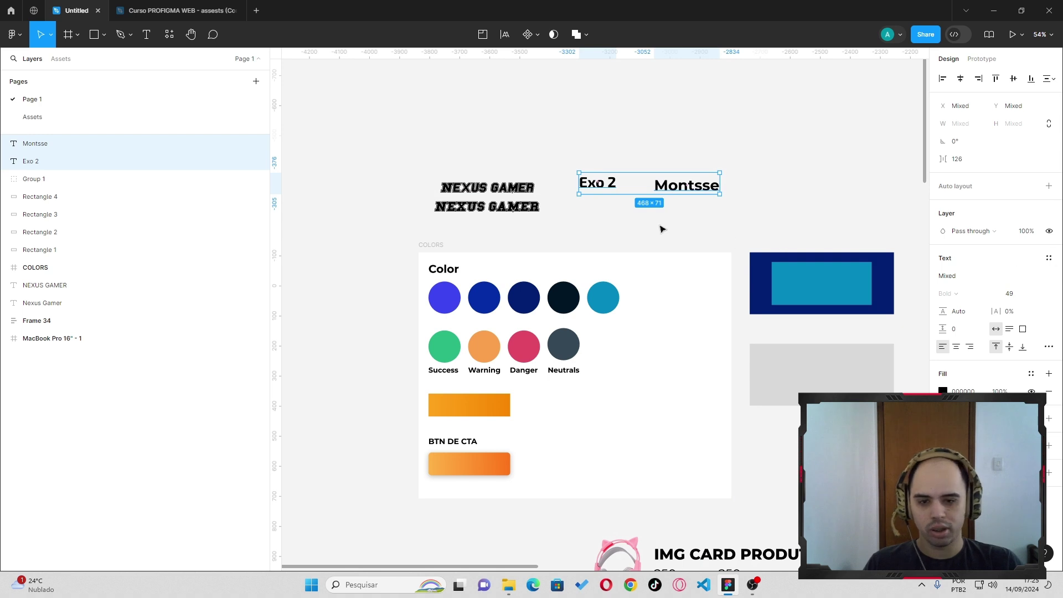
Nudge Montsse slightly and delete the accidental duplicate Montsse copy
left_click_drag(691, 186, 689, 187)
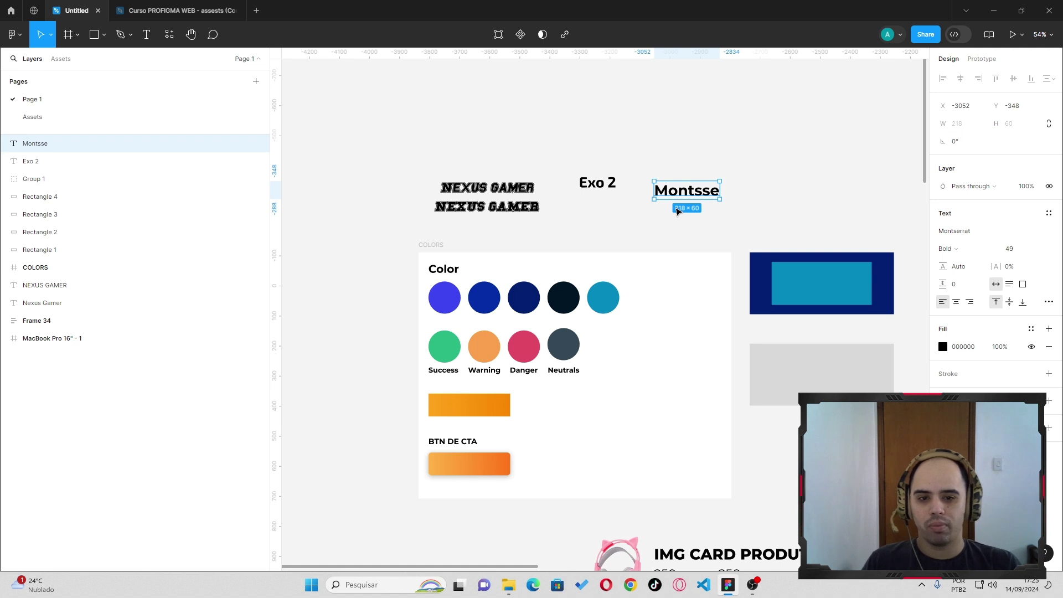
mouse_move(693, 191)
left_mouse_down()
mouse_move(679, 185)
mouse_move(693, 161)
left_mouse_up()
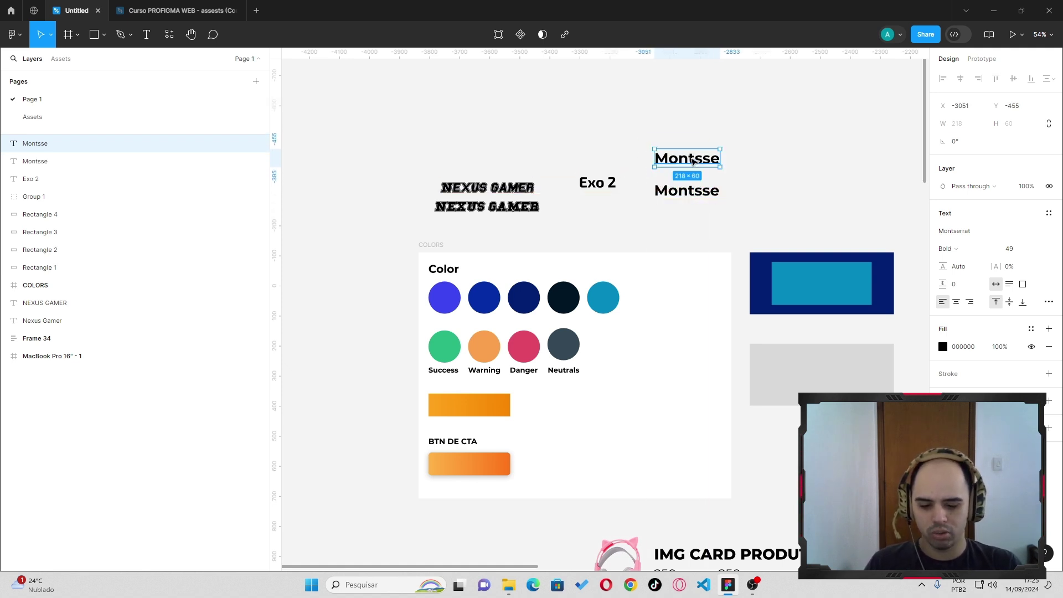
key("Delete")
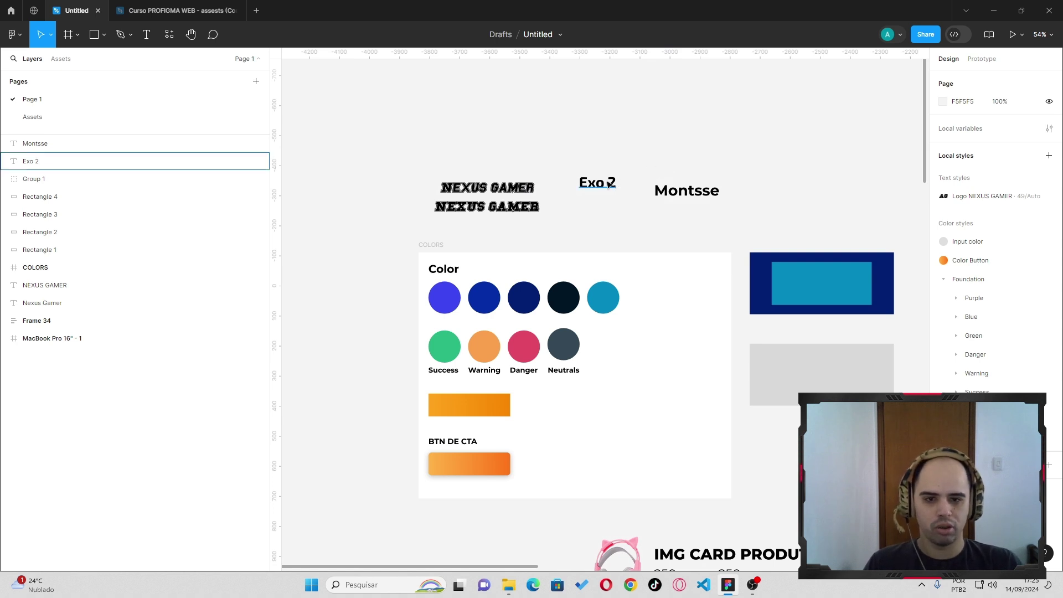
Align Exo 2 with the NEXUS GAMER title and set Montsse beside it on one line
left_click_drag(610, 184, 625, 193)
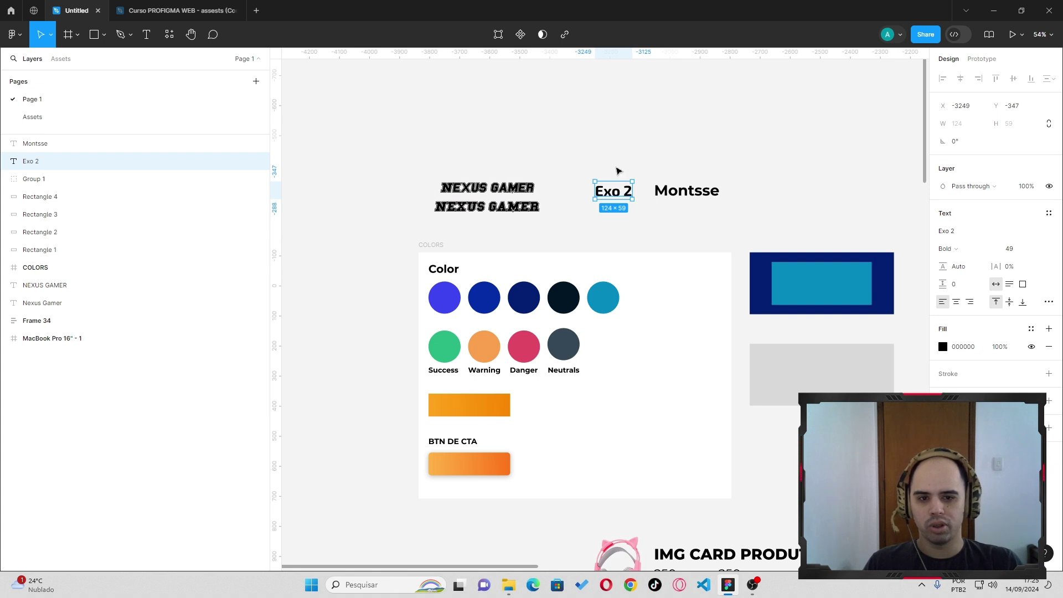
left_click_drag(584, 136, 631, 233)
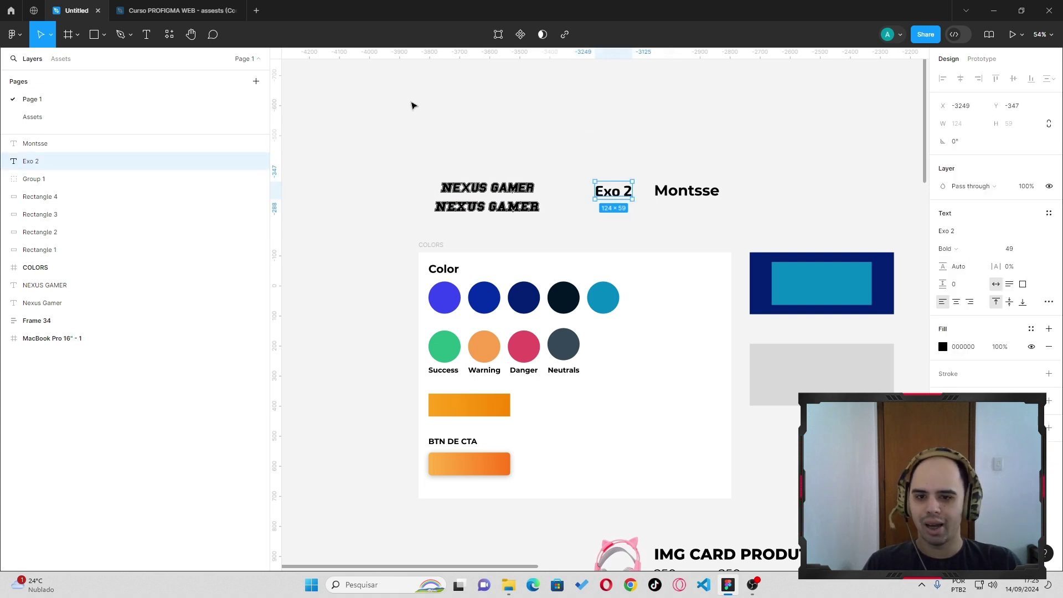
mouse_move(411, 103)
left_mouse_down()
mouse_move(447, 200)
mouse_move(452, 180)
mouse_move(539, 227)
mouse_move(525, 144)
left_mouse_up()
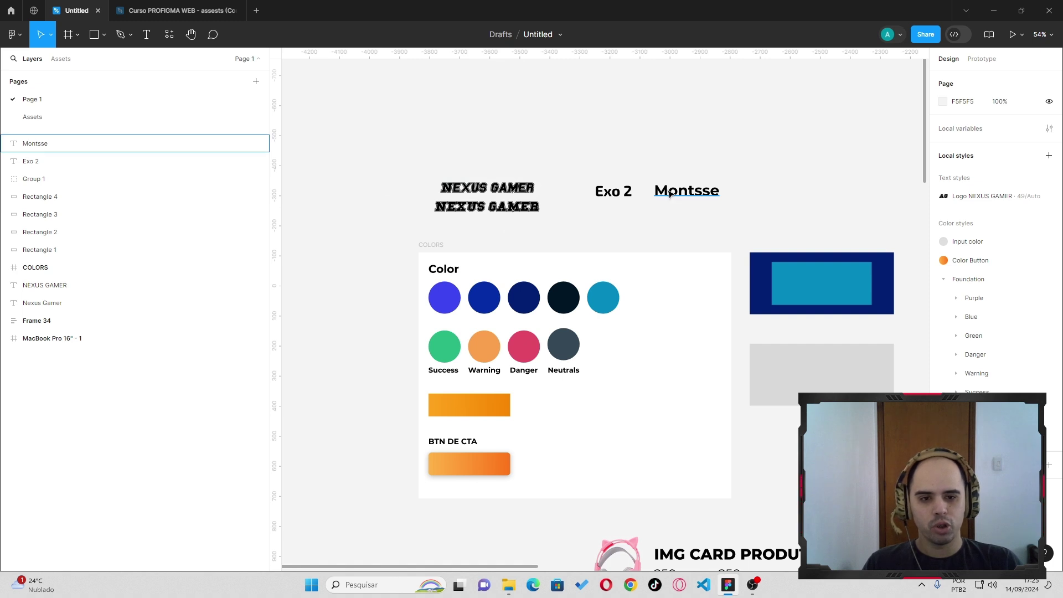
mouse_move(671, 194)
left_mouse_down()
mouse_move(682, 194)
mouse_move(668, 194)
left_mouse_up()
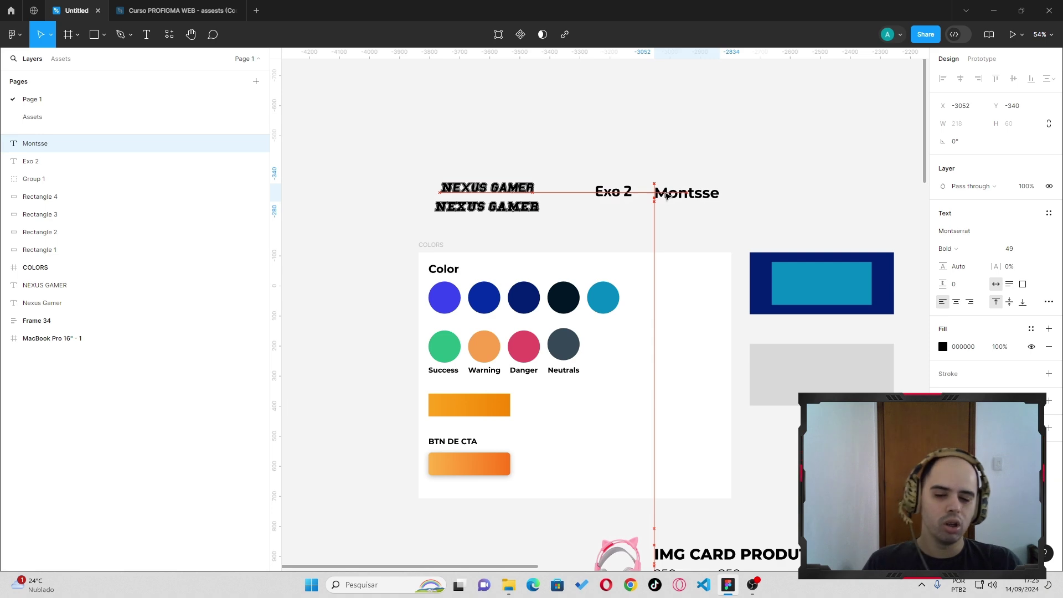
left_click_drag(667, 195, 662, 196)
scroll(498, 243, "down", 3)
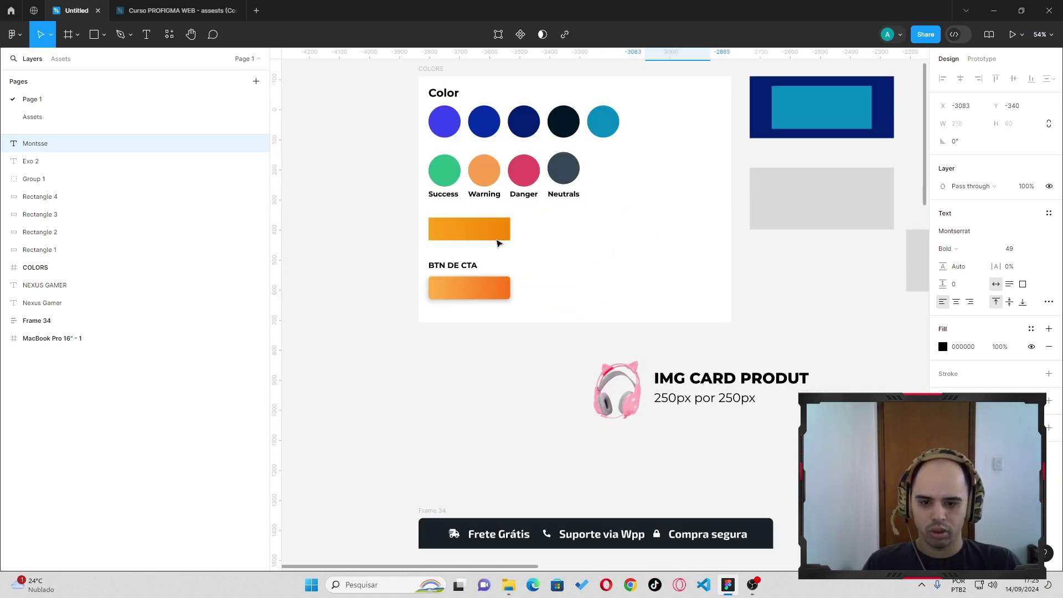
scroll(399, 191, "up", 2)
left_click_drag(335, 172, 666, 304)
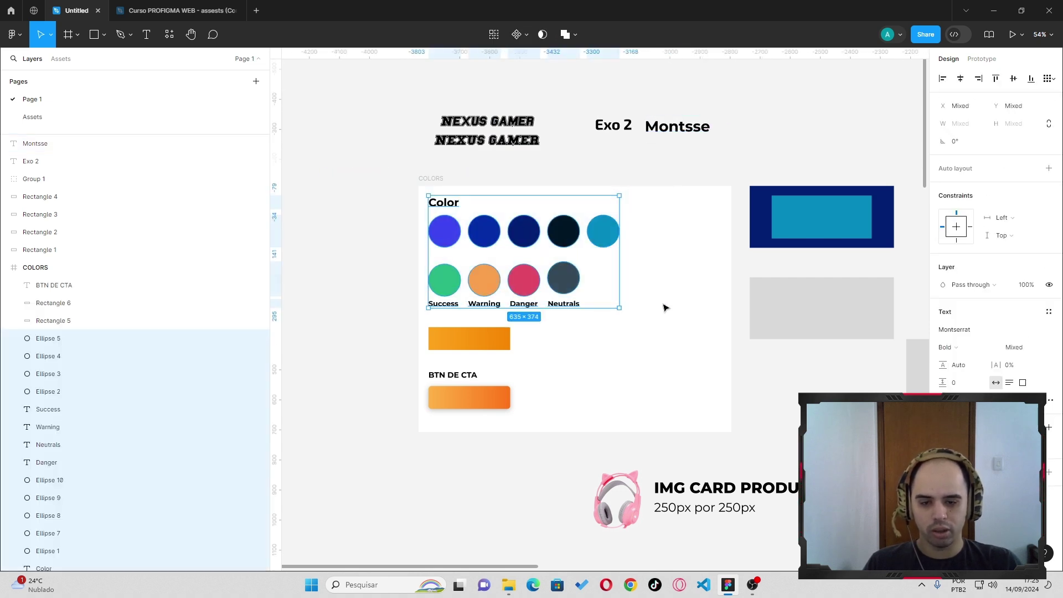
left_click(382, 268)
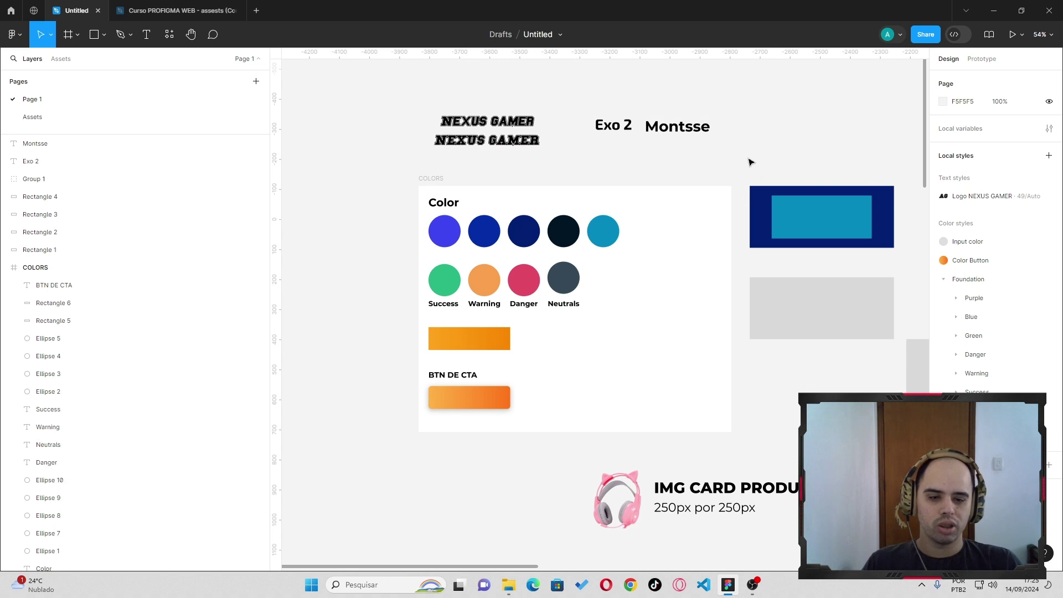
left_click_drag(749, 159, 907, 271)
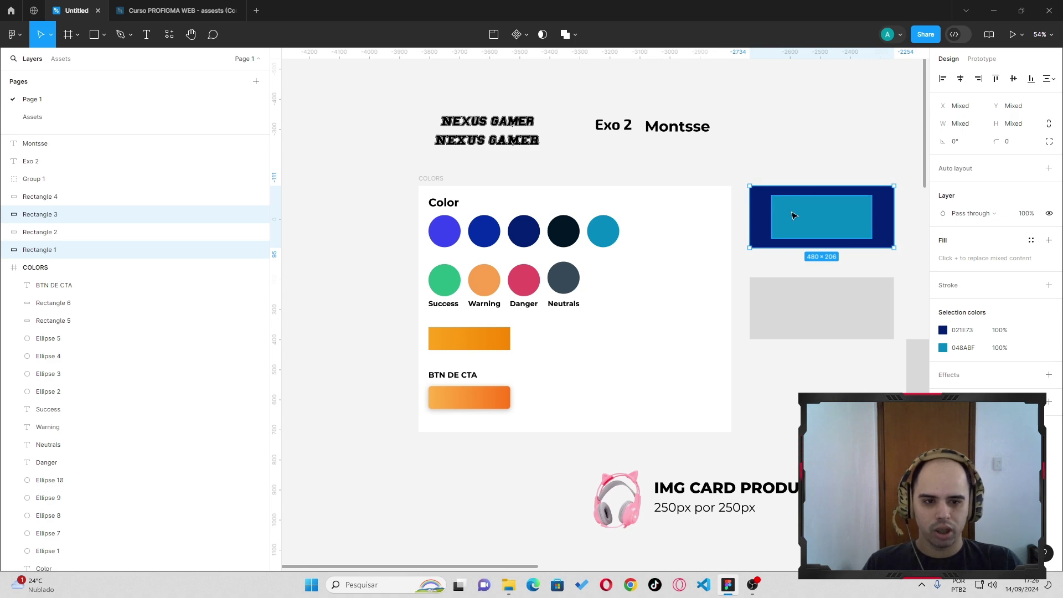
scroll(777, 216, "right", 5)
scroll(741, 228, "down", 4)
scroll(635, 238, "down", 3)
scroll(635, 238, "down", 3)
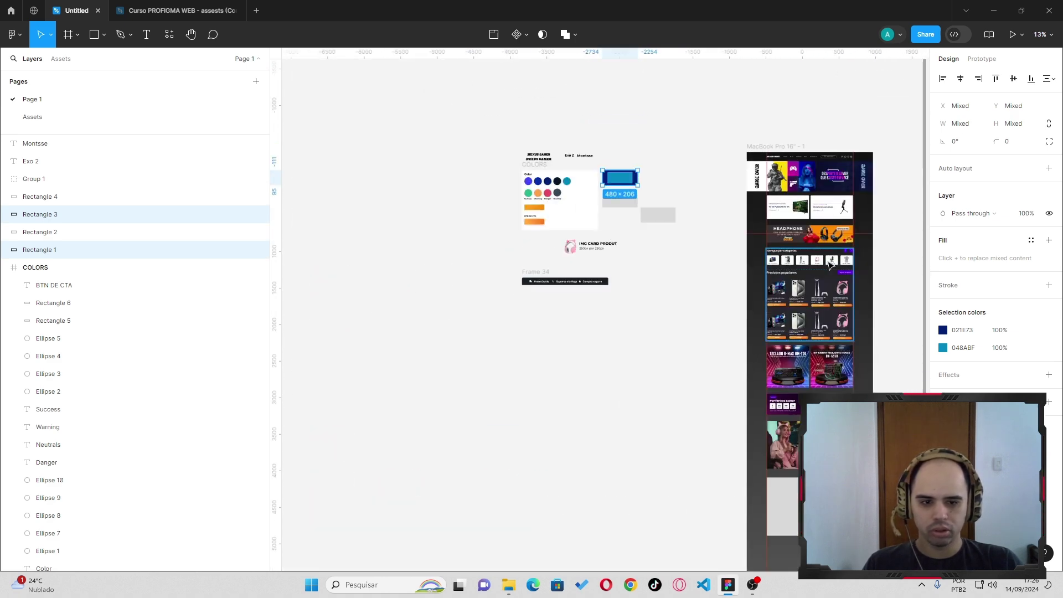
scroll(743, 266, "right", 3)
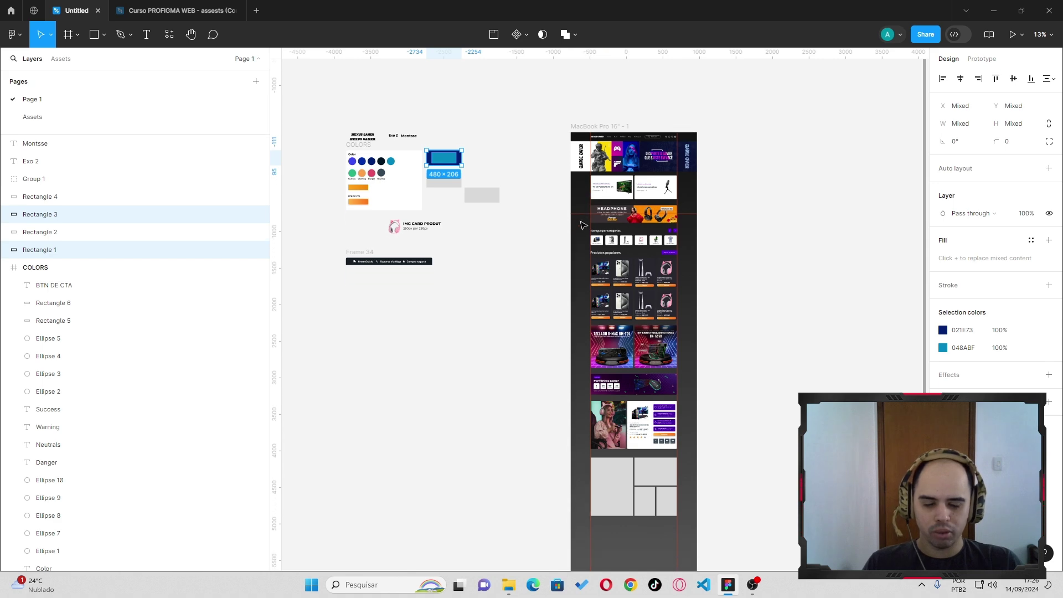
scroll(584, 139, "down", 5)
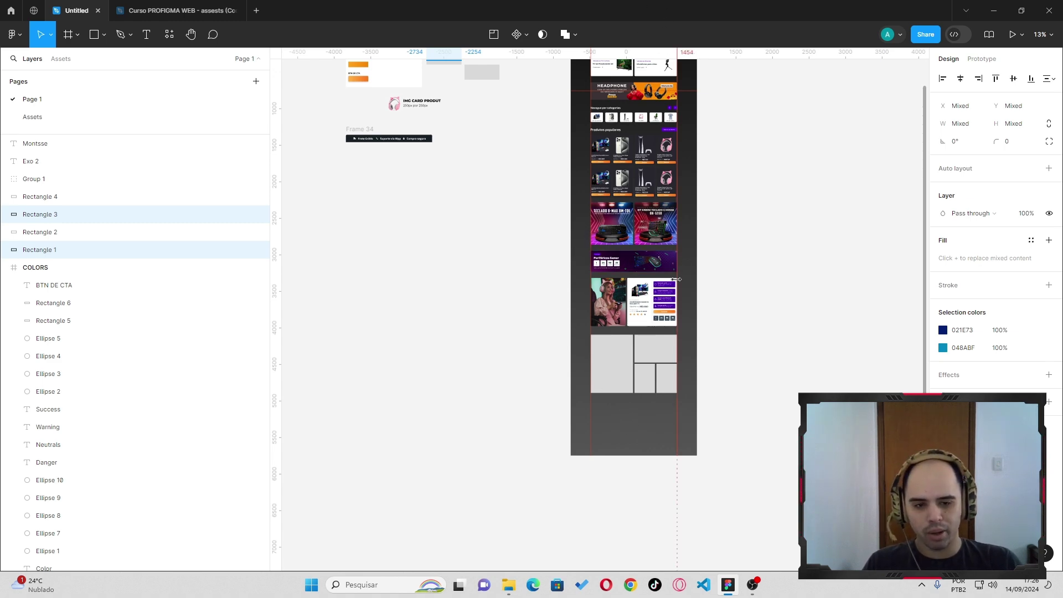
scroll(659, 280, "up", 1)
scroll(658, 280, "up", 1)
scroll(658, 280, "up", 1)
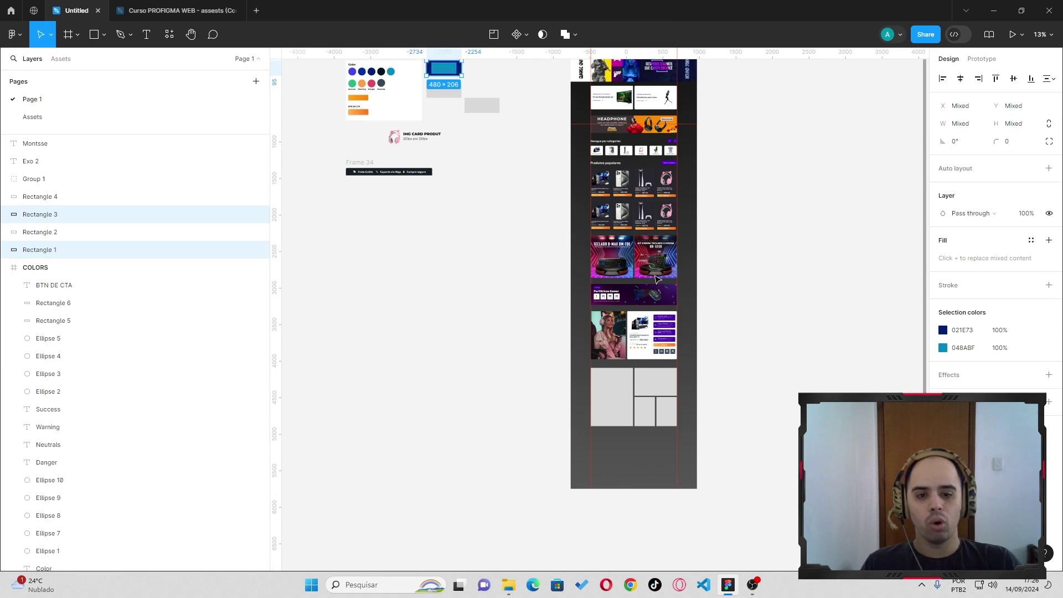
scroll(654, 285, "up", 3)
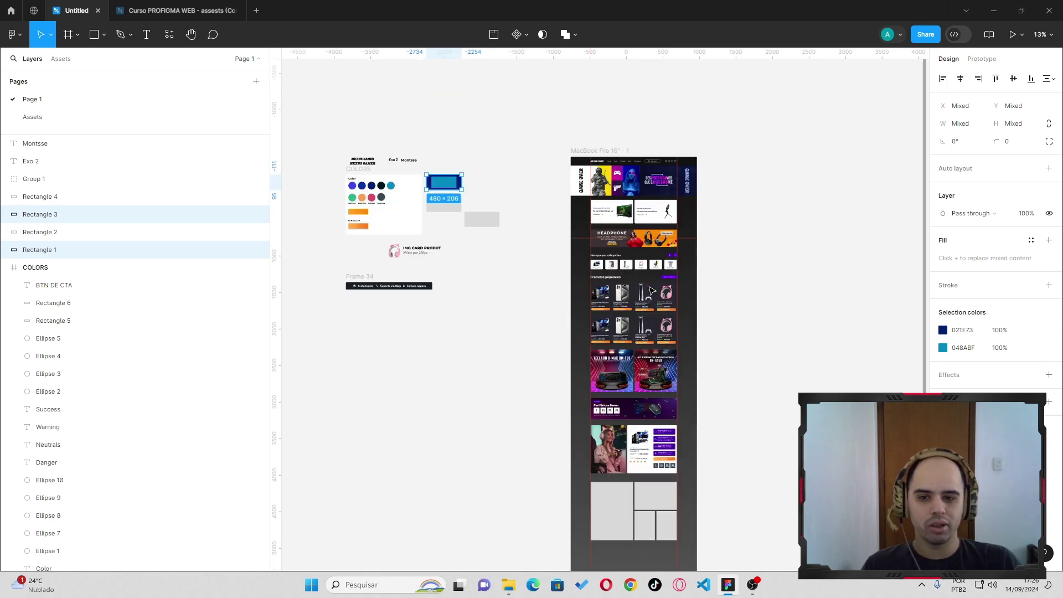
scroll(333, 249, "up", 2)
scroll(346, 249, "up", 5)
scroll(362, 237, "up", 3)
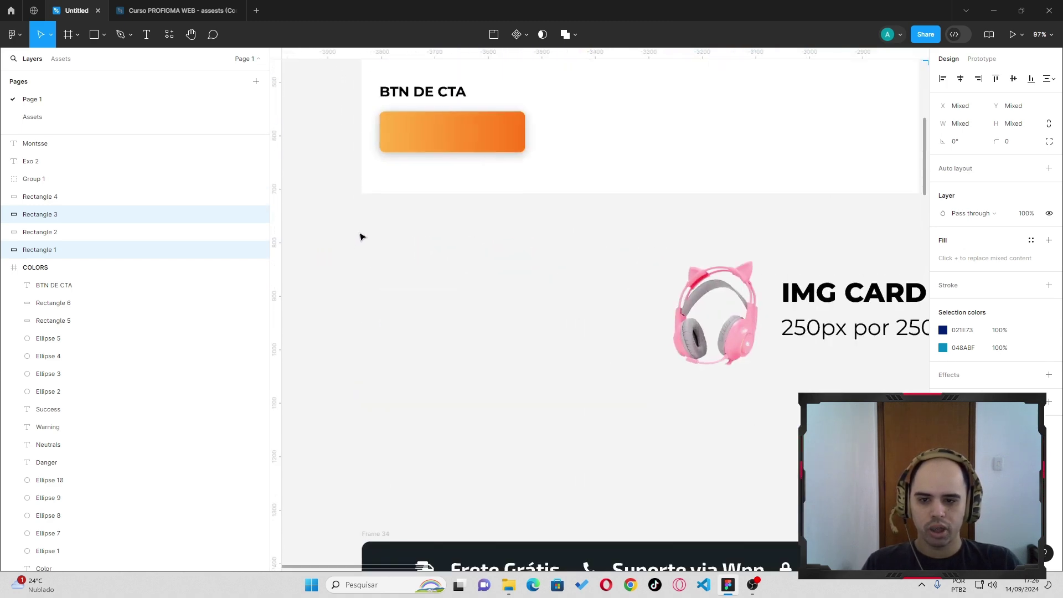
scroll(360, 237, "up", 5)
left_click(508, 385)
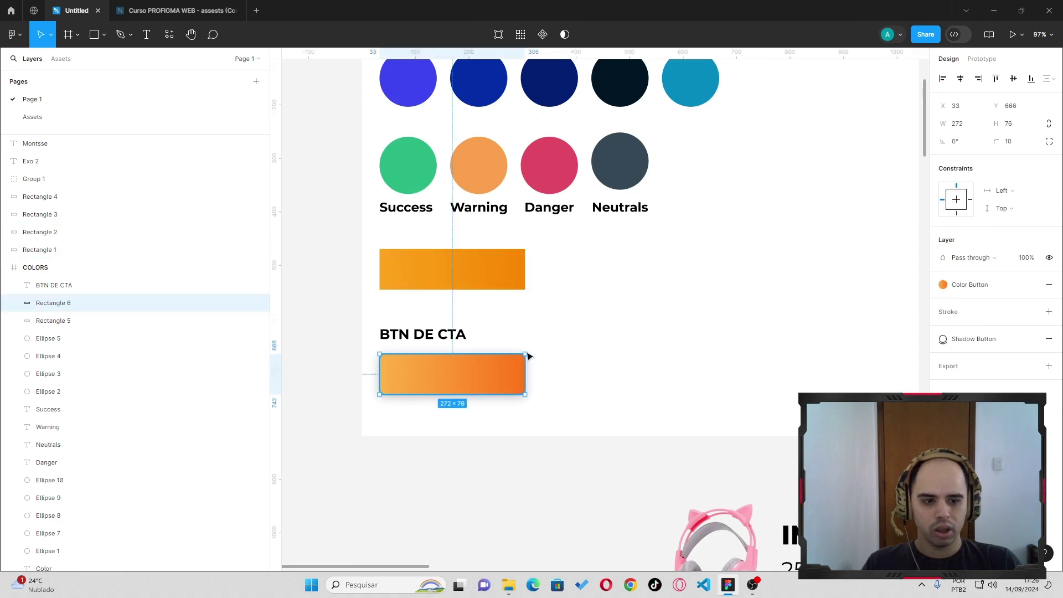
scroll(441, 344, "down", 3)
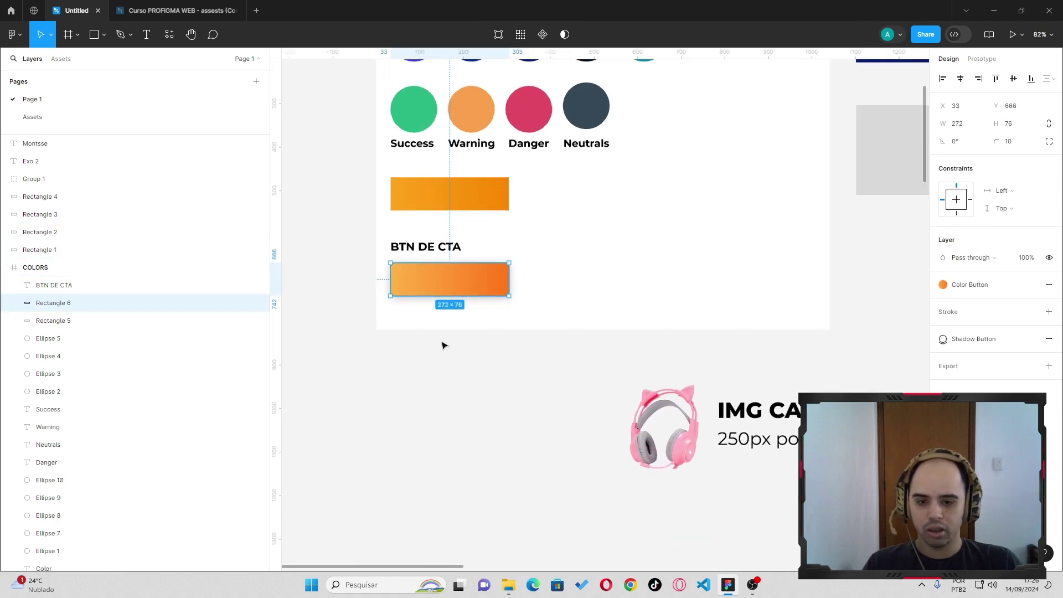
scroll(501, 344, "down", 3)
scroll(501, 342, "down", 3)
scroll(609, 354, "down", 2)
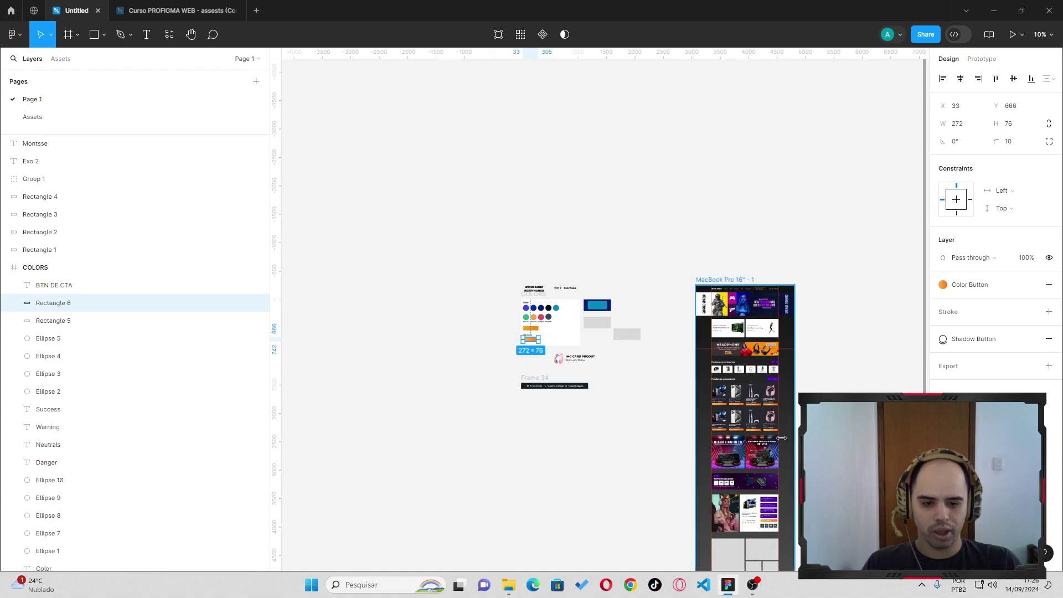
scroll(728, 379, "up", 3)
scroll(726, 387, "up", 3)
scroll(722, 404, "up", 3)
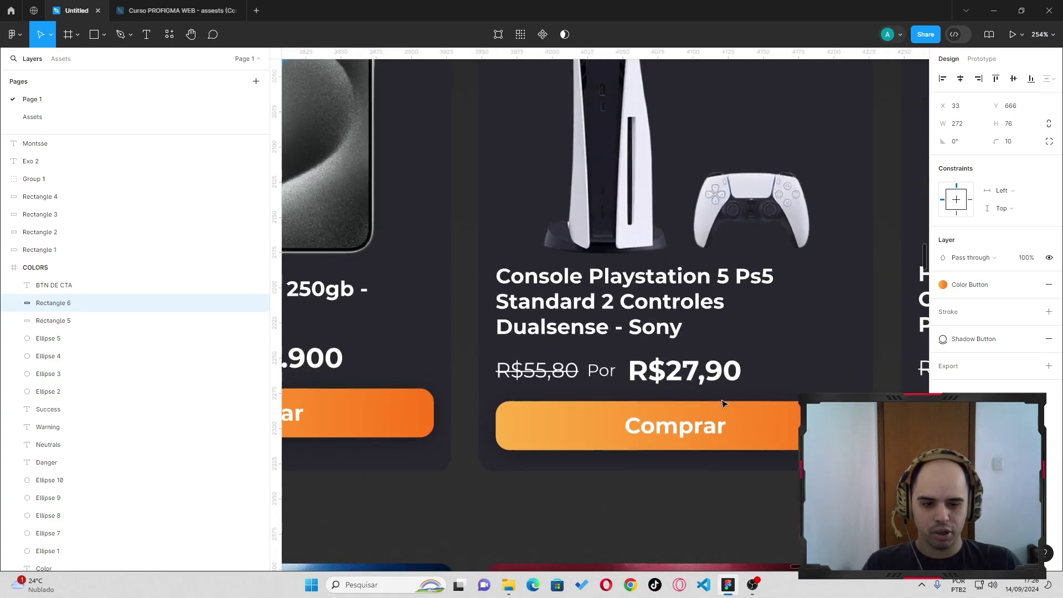
scroll(722, 402, "up", 1)
scroll(680, 331, "down", 2)
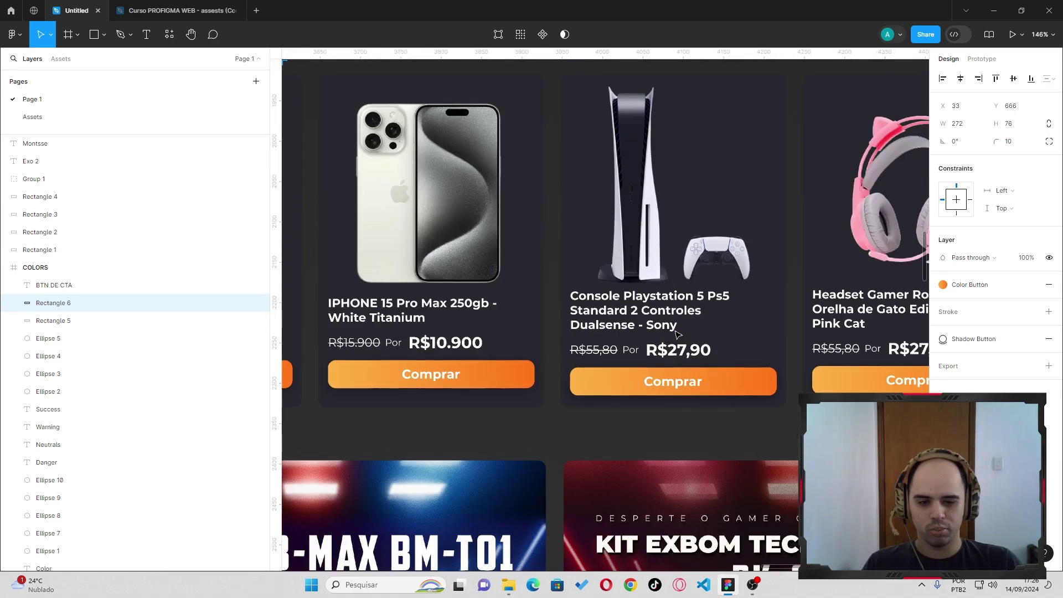
scroll(609, 336, "down", 2)
scroll(543, 338, "down", 2)
scroll(510, 340, "down", 2)
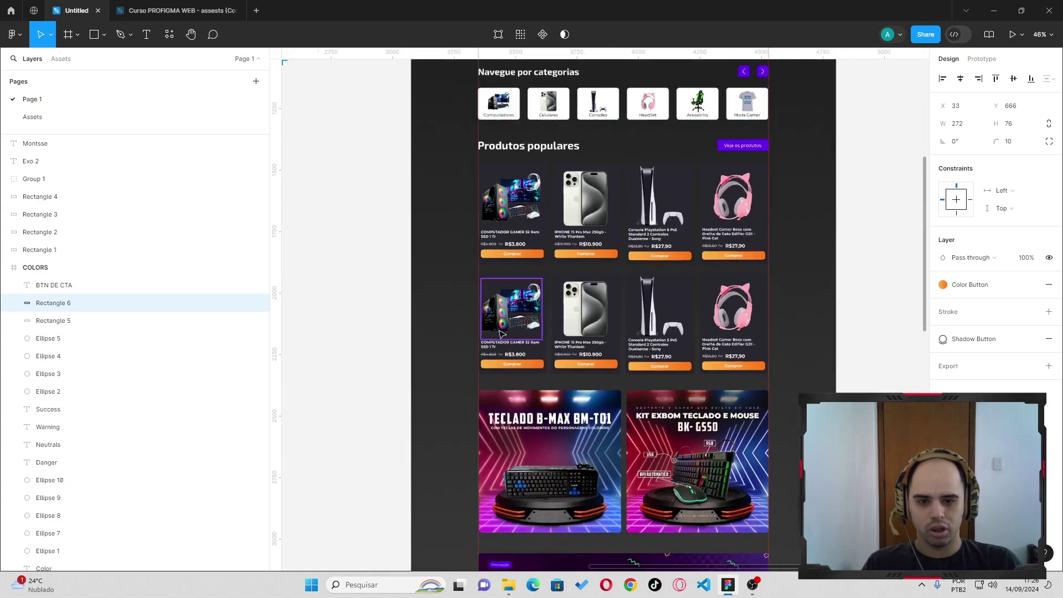
scroll(504, 336, "down", 3)
scroll(442, 327, "left", 5)
scroll(438, 321, "left", 2)
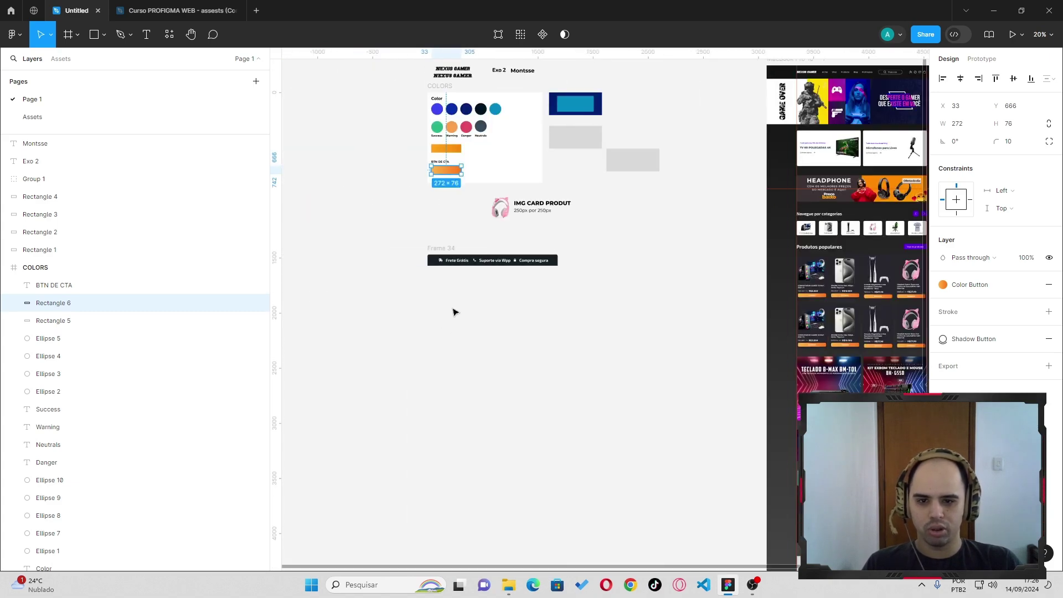
scroll(479, 262, "up", 1)
scroll(542, 228, "up", 5, "ctrl")
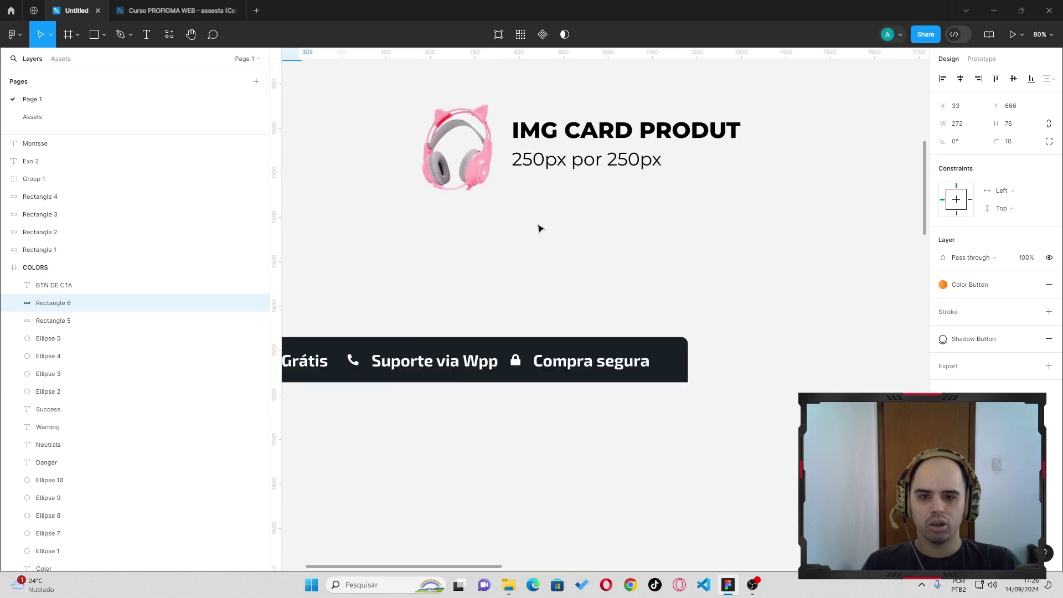
scroll(453, 188, "down", 5, "ctrl")
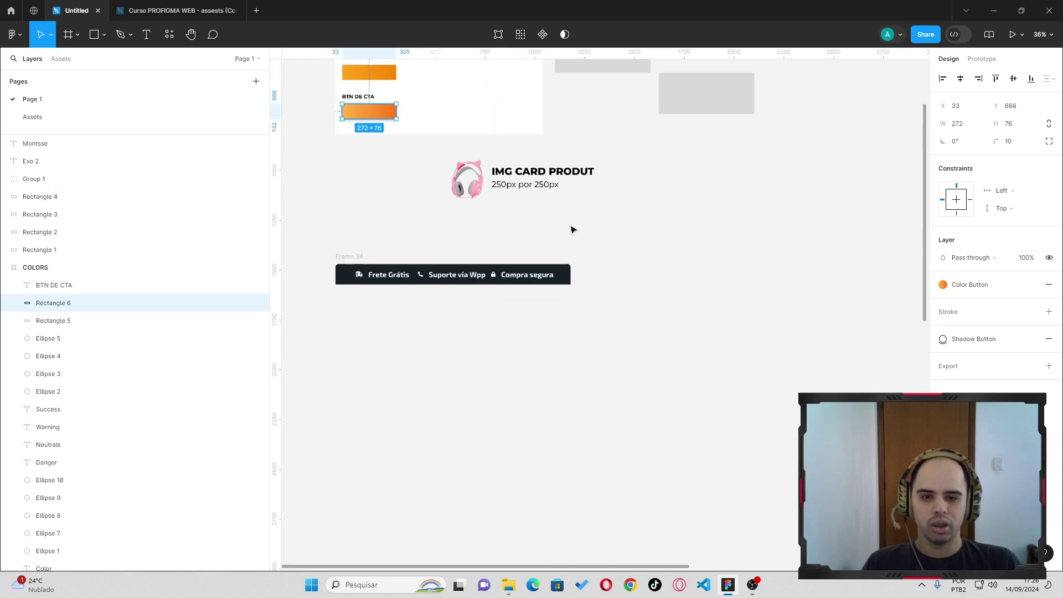
scroll(571, 228, "down", 3, "ctrl")
scroll(726, 277, "up", 3, "ctrl")
scroll(725, 277, "up", 5, "ctrl")
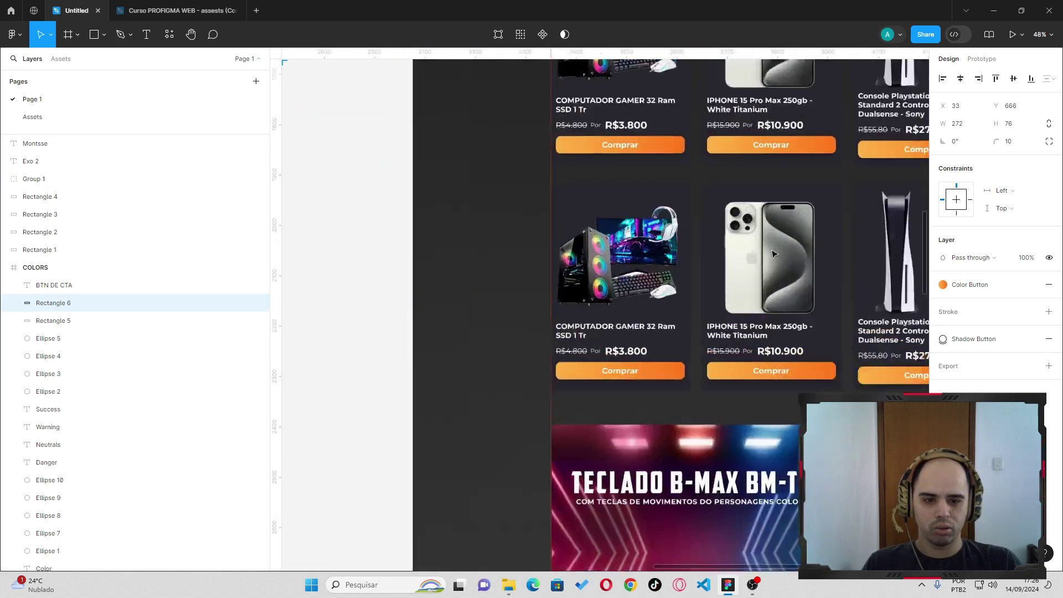
scroll(737, 271, "down", 1, "ctrl")
scroll(764, 264, "down", 4, "ctrl")
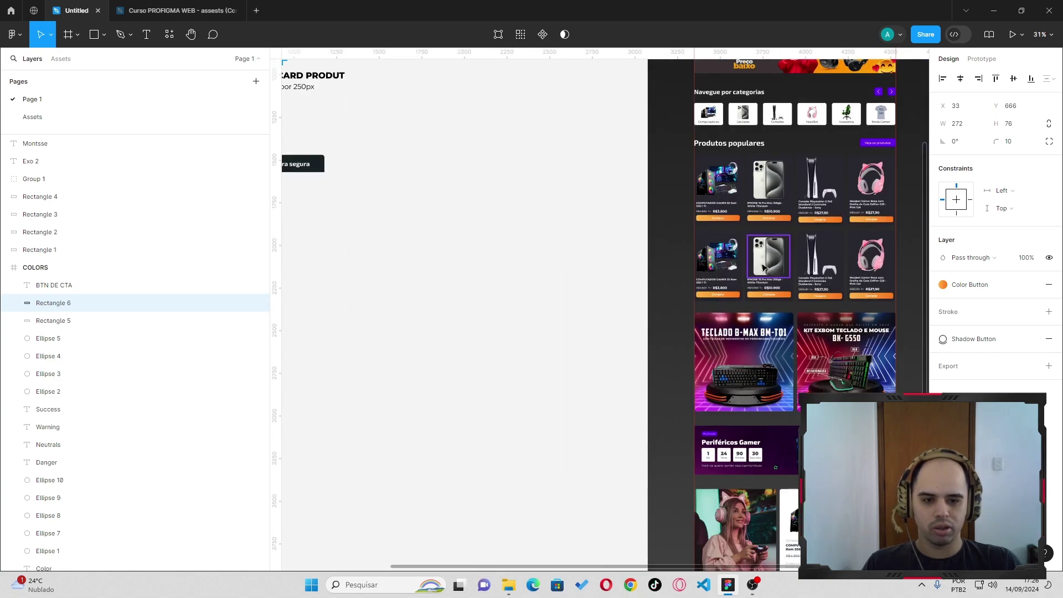
scroll(764, 265, "up", 3, "ctrl")
scroll(720, 266, "up", 3, "ctrl")
scroll(682, 267, "up", 1, "ctrl")
scroll(683, 267, "down", 3, "ctrl")
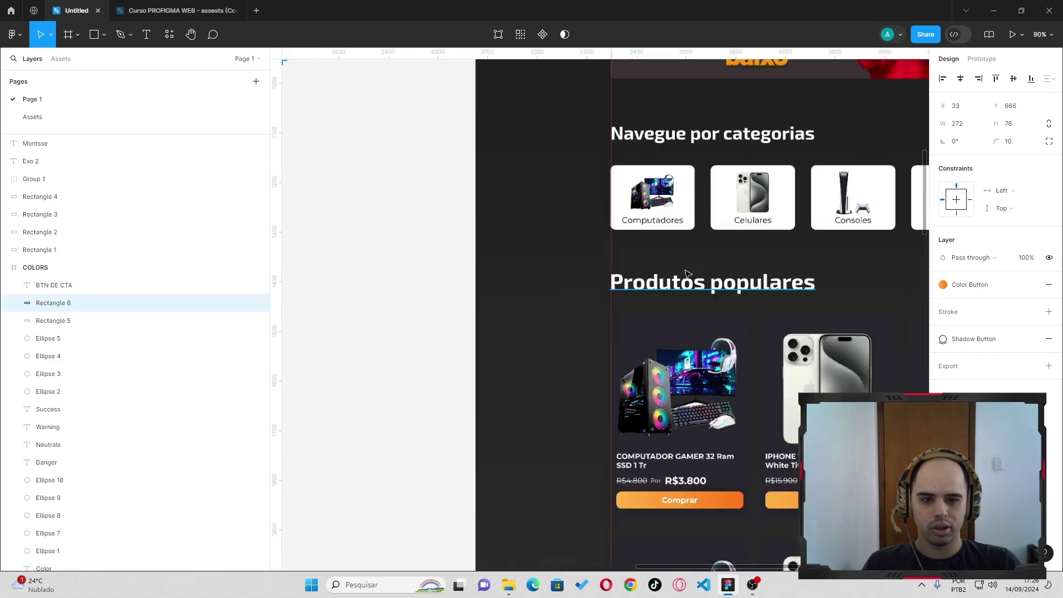
scroll(687, 249, "down", 1, "ctrl")
scroll(697, 224, "up", 3, "ctrl")
scroll(697, 224, "down", 3, "ctrl")
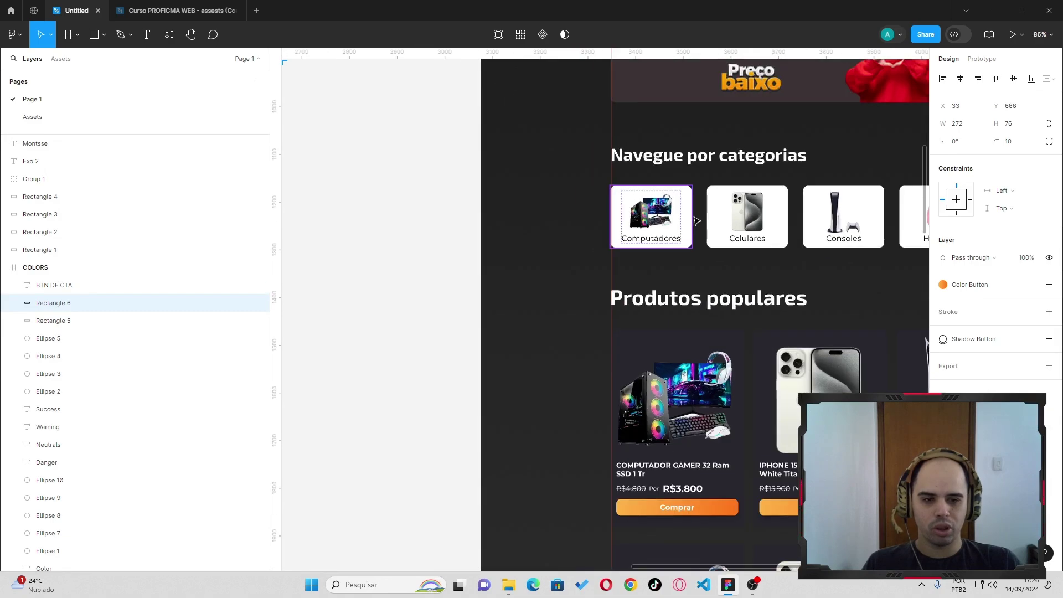
scroll(775, 244, "down", 2, "ctrl")
scroll(896, 204, "up", 3, "ctrl")
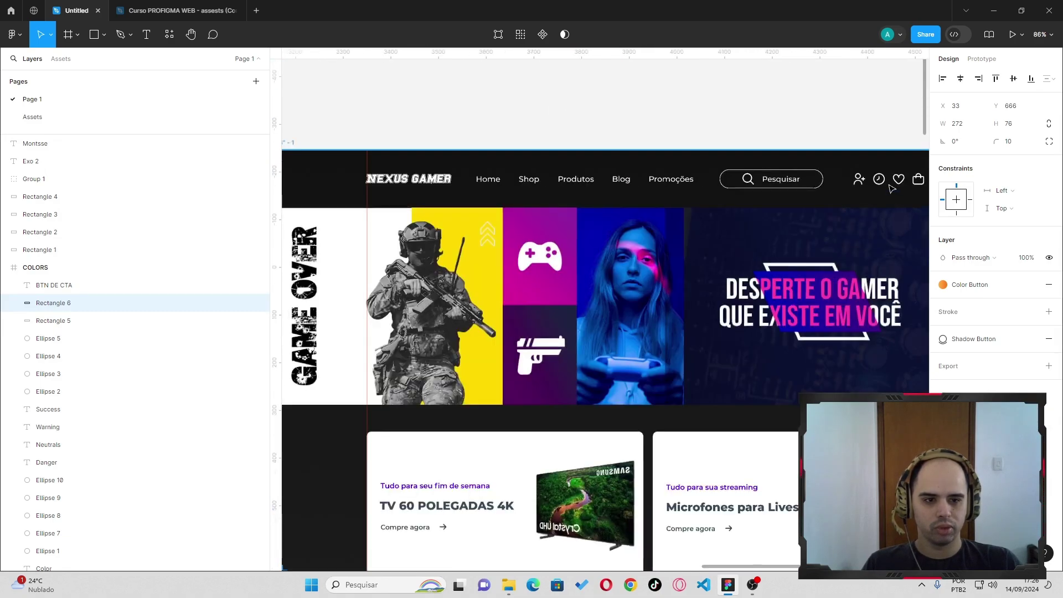
scroll(875, 202, "up", 3, "ctrl")
scroll(846, 197, "down", 2, "ctrl")
scroll(803, 207, "down", 2, "ctrl")
scroll(780, 214, "down", 5, "ctrl")
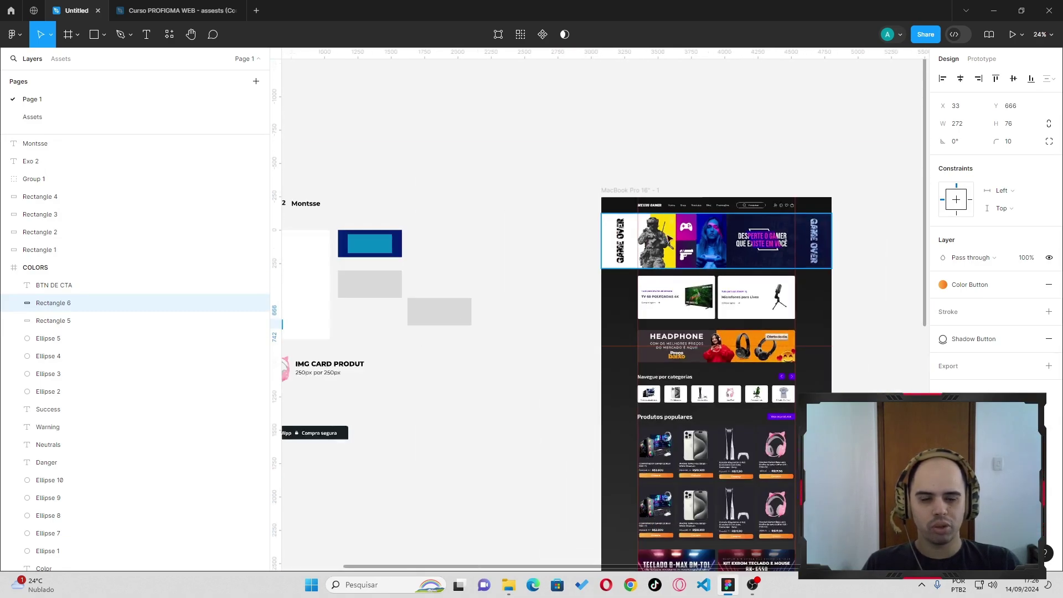
scroll(473, 259, "left", 5)
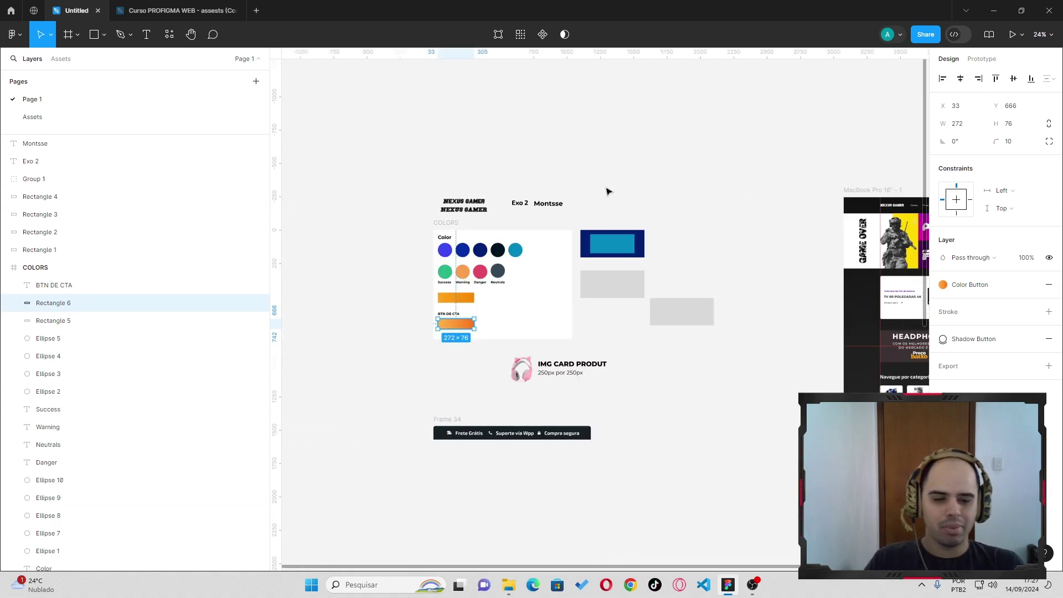
scroll(699, 247, "right", 5)
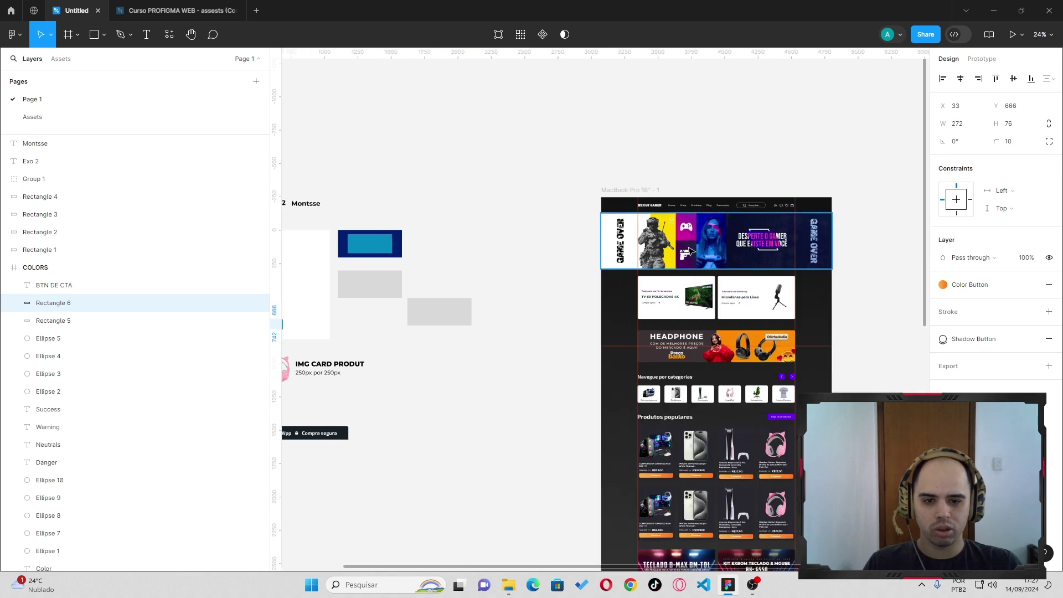
scroll(611, 247, "right", 5)
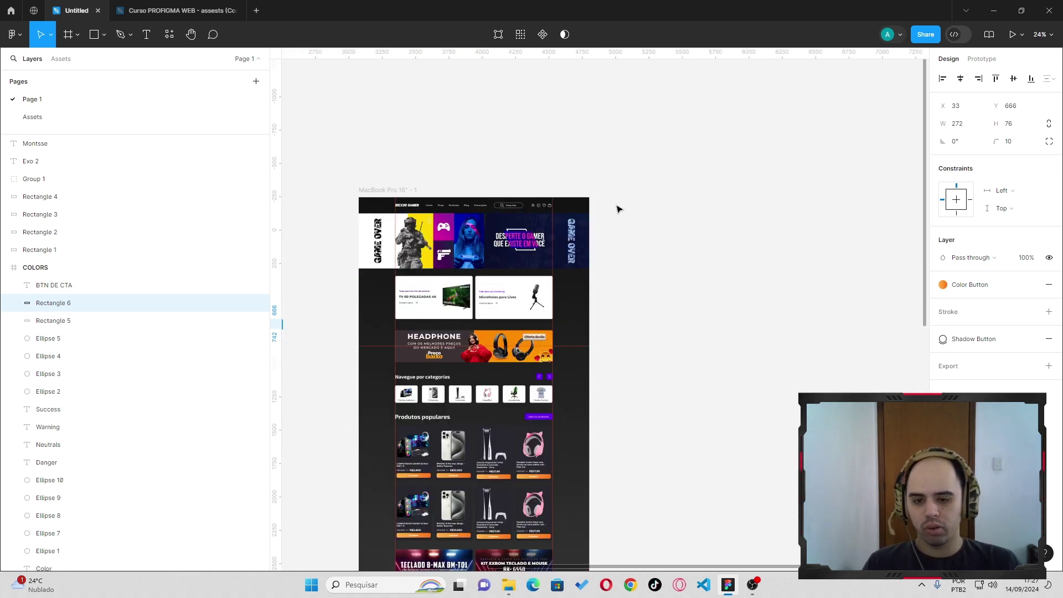
Add a 1728×1117 MacBook Pro 16" frame with its top aligned to the first frame
key("f")
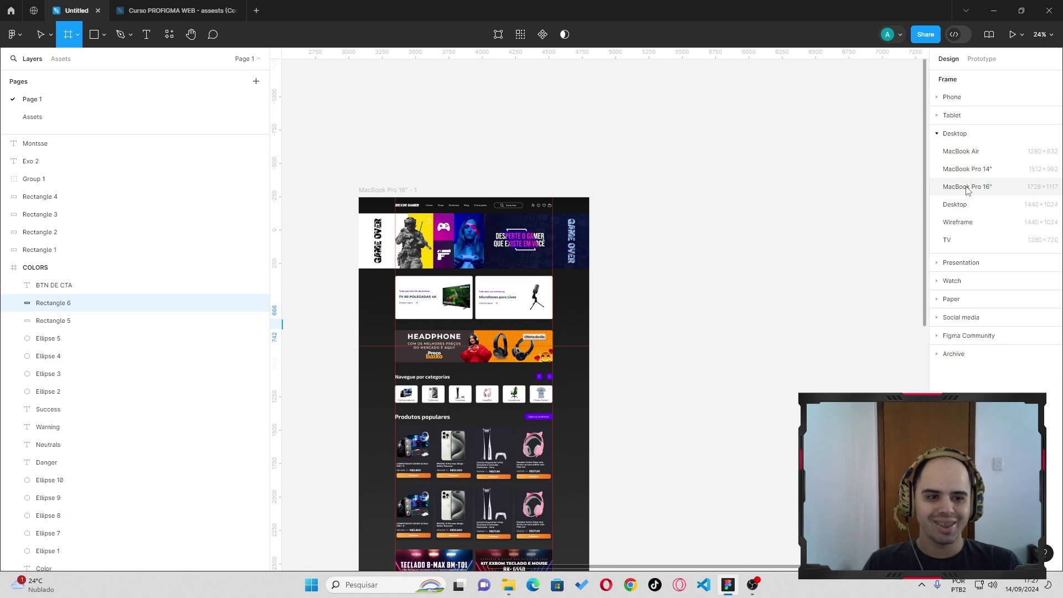
left_click(968, 187)
left_click_drag(749, 294, 762, 263)
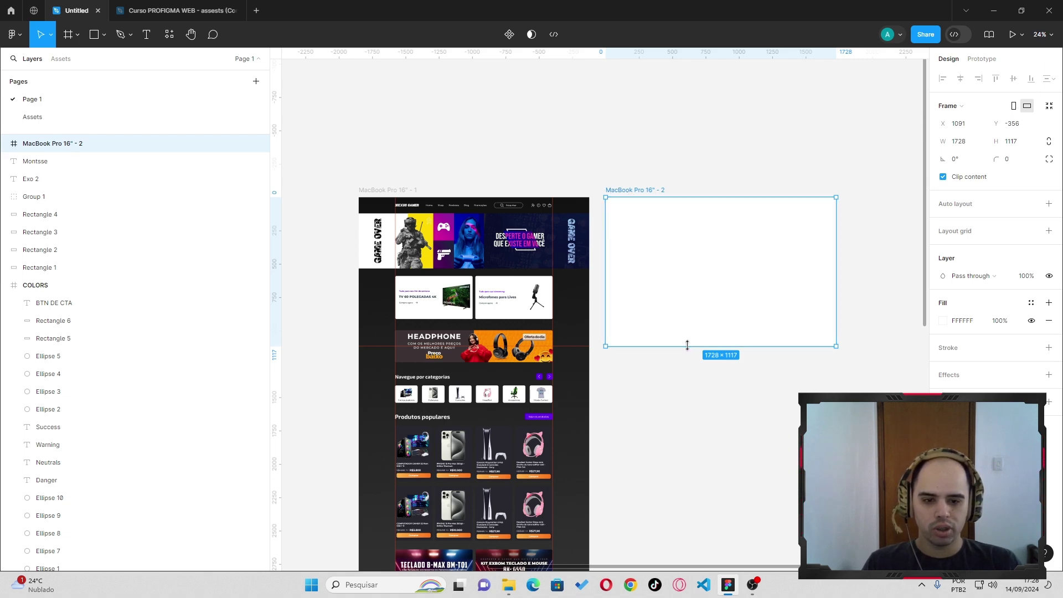
Stretch the second frame to 1728×6106 to match the first frame's height
mouse_move(687, 345)
left_mouse_down()
mouse_move(697, 577)
mouse_move(708, 461)
left_mouse_up()
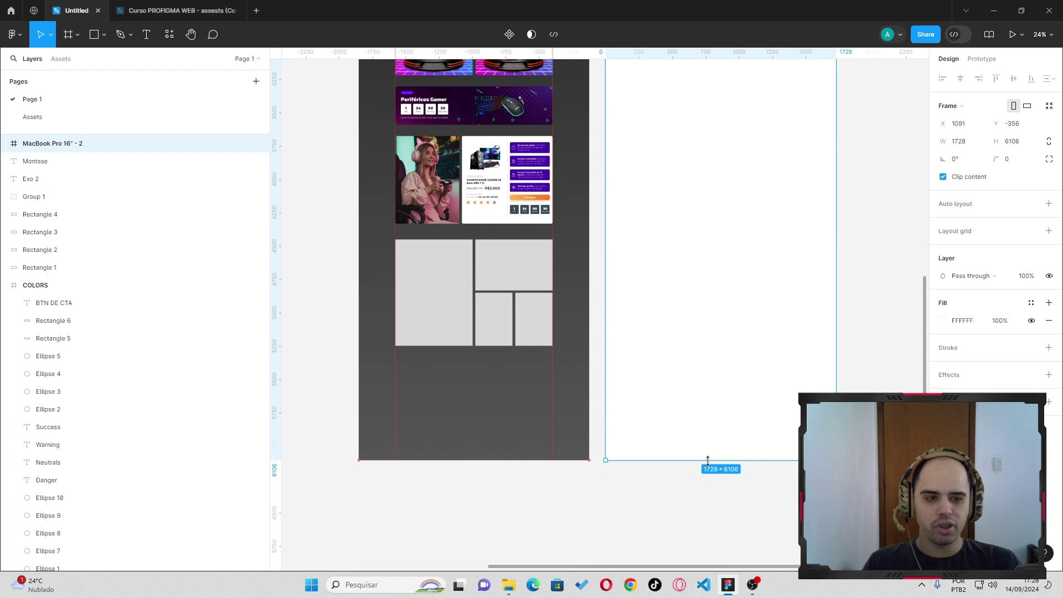
scroll(707, 250, "up", 3)
scroll(691, 222, "up", 7)
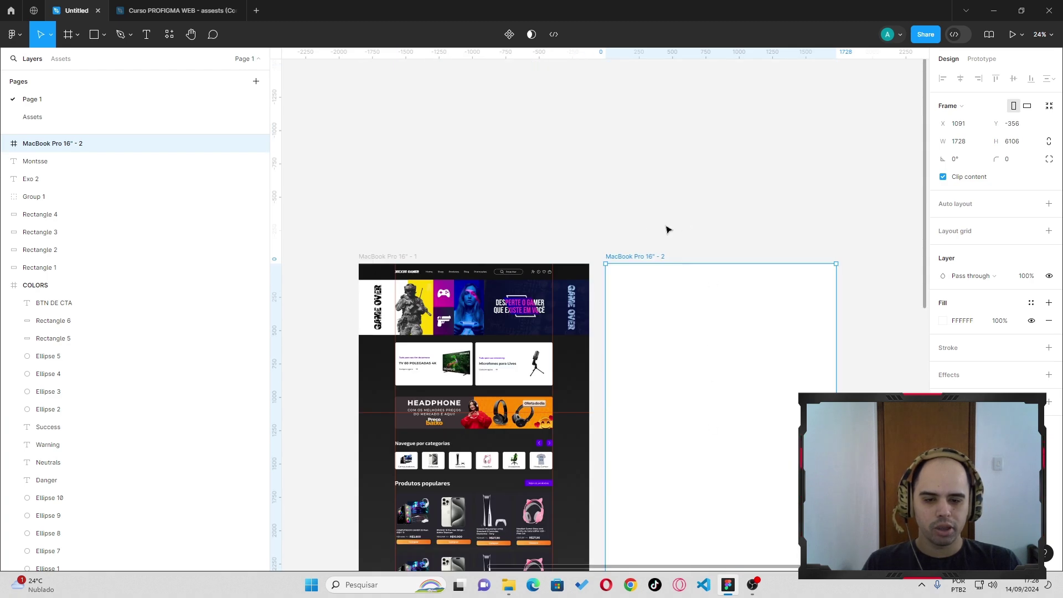
scroll(812, 294, "down", 5)
scroll(774, 311, "down", 7)
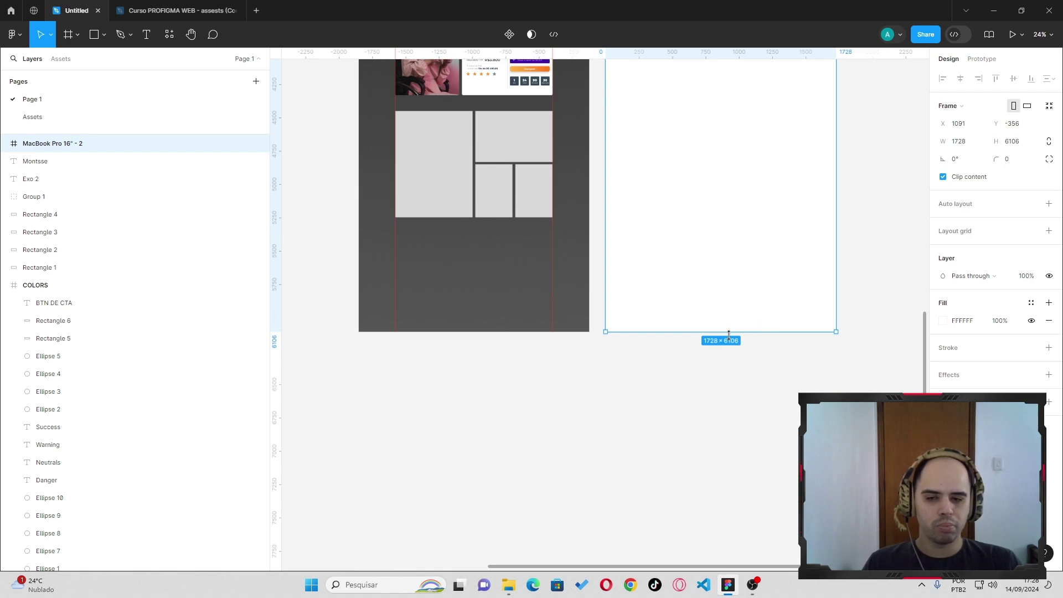
scroll(720, 339, "up", 6)
scroll(709, 340, "up", 6)
scroll(702, 348, "down", 4)
scroll(697, 355, "down", 5)
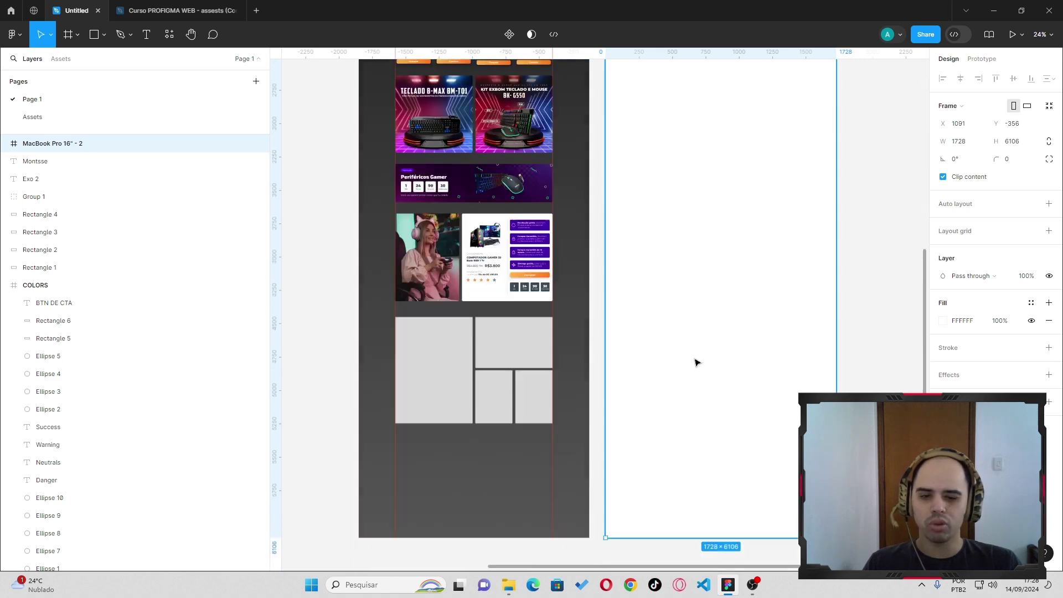
scroll(696, 360, "down", 2)
scroll(689, 361, "up", 3)
scroll(684, 349, "up", 4)
scroll(678, 334, "up", 2)
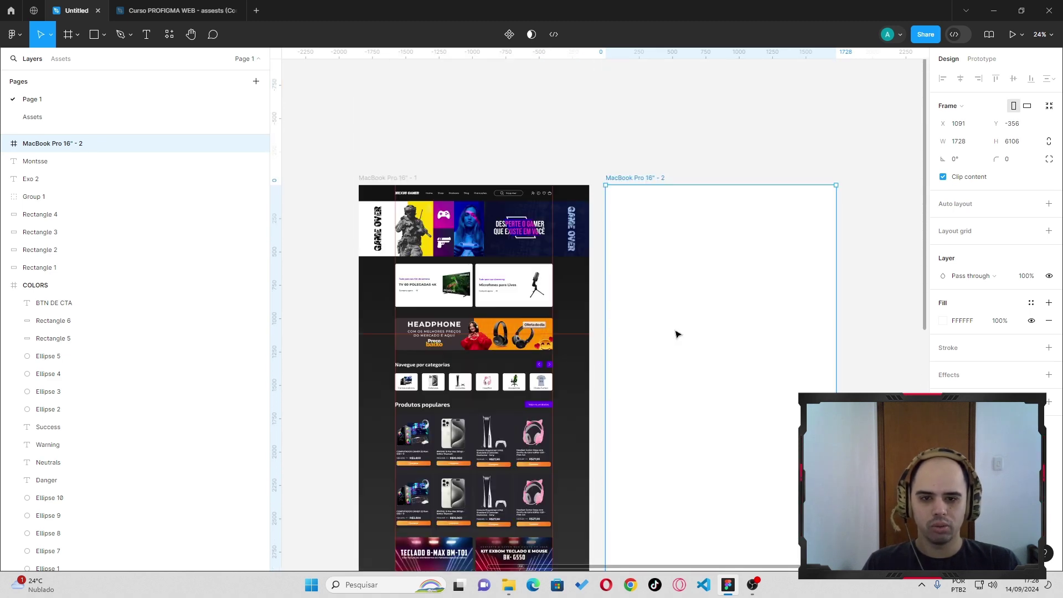
scroll(677, 332, "down", 6)
scroll(675, 337, "down", 4)
scroll(674, 339, "down", 2)
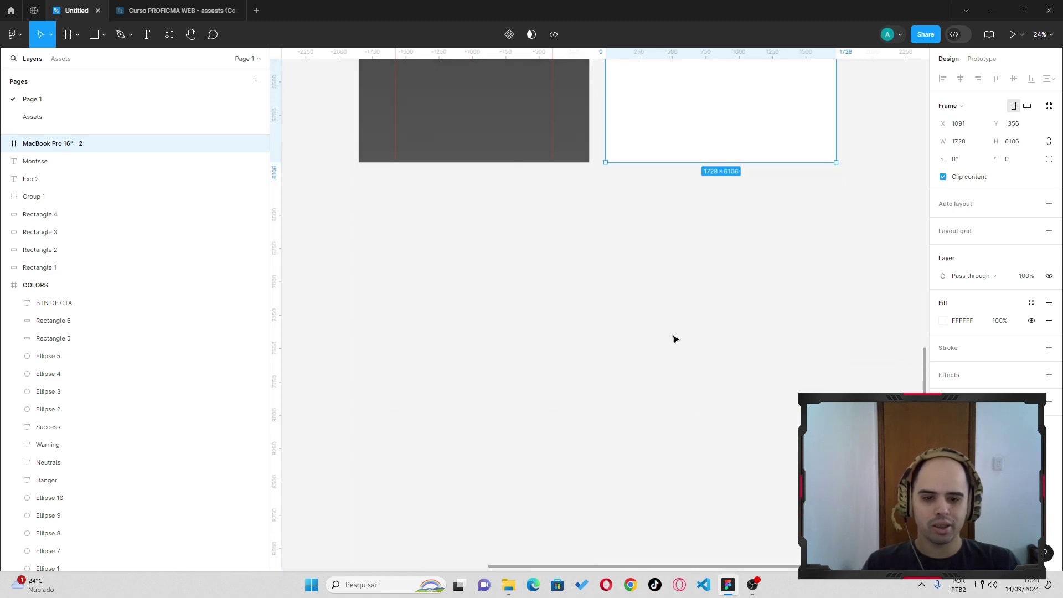
scroll(672, 338, "up", 5)
scroll(673, 339, "up", 1)
scroll(662, 346, "down", 3)
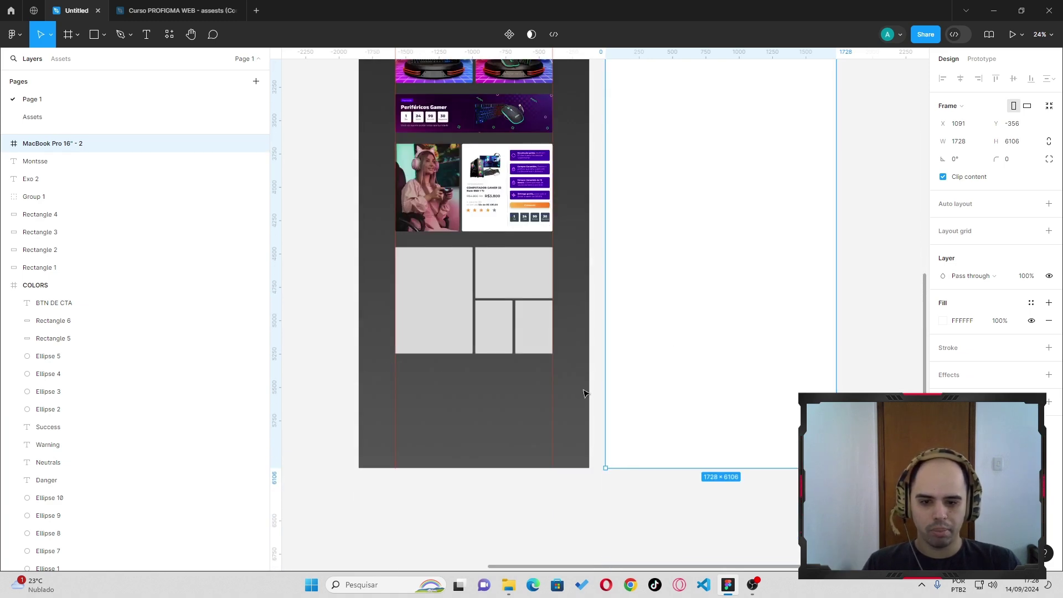
scroll(633, 207, "up", 9)
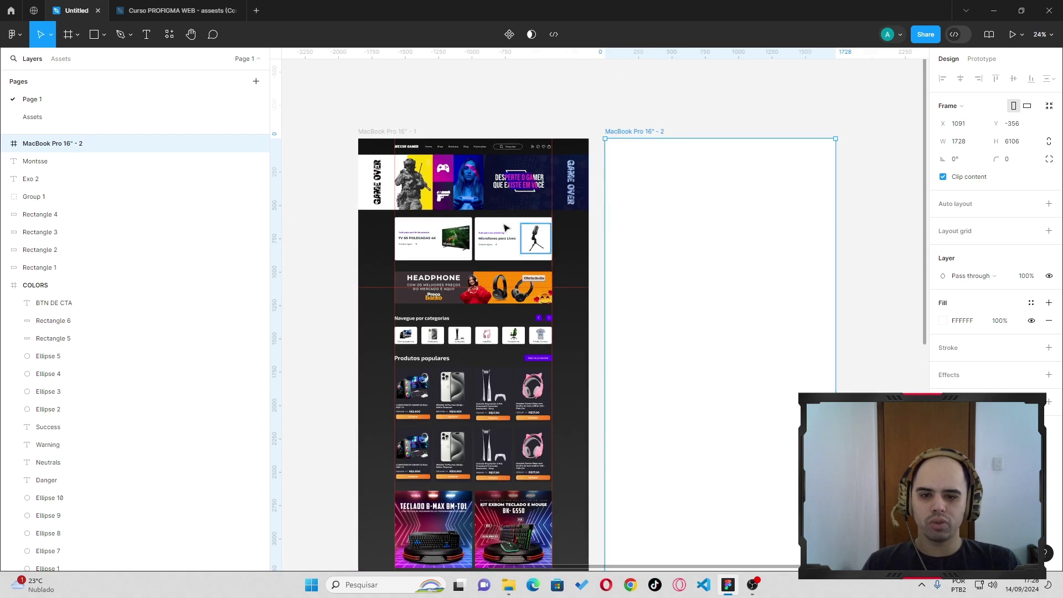
scroll(358, 206, "left", 1)
scroll(358, 207, "left", 4)
scroll(358, 207, "right", 5)
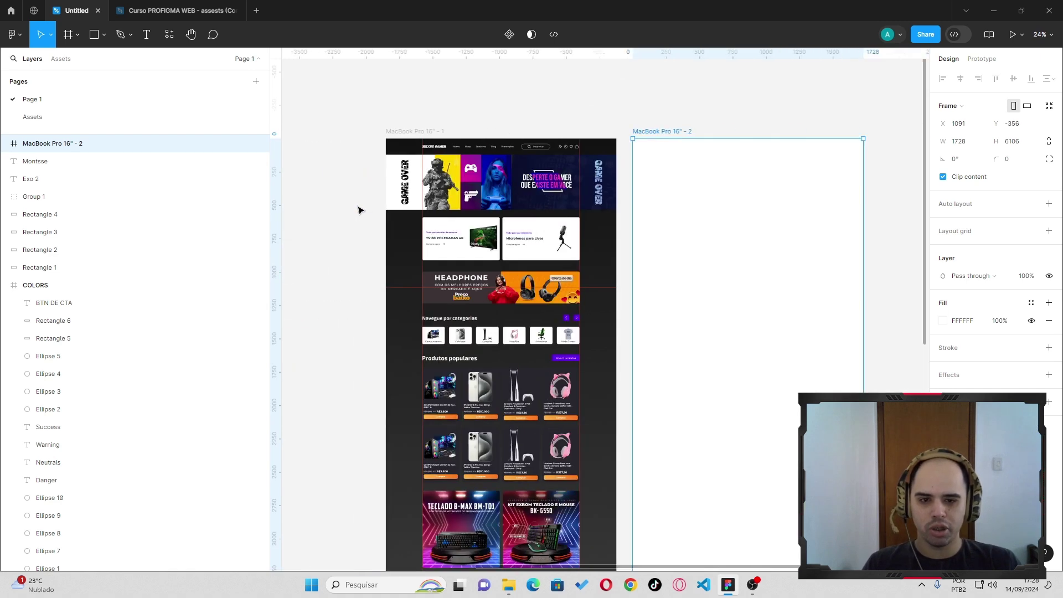
scroll(349, 211, "left", 5)
scroll(342, 216, "left", 4)
scroll(499, 201, "up", 3)
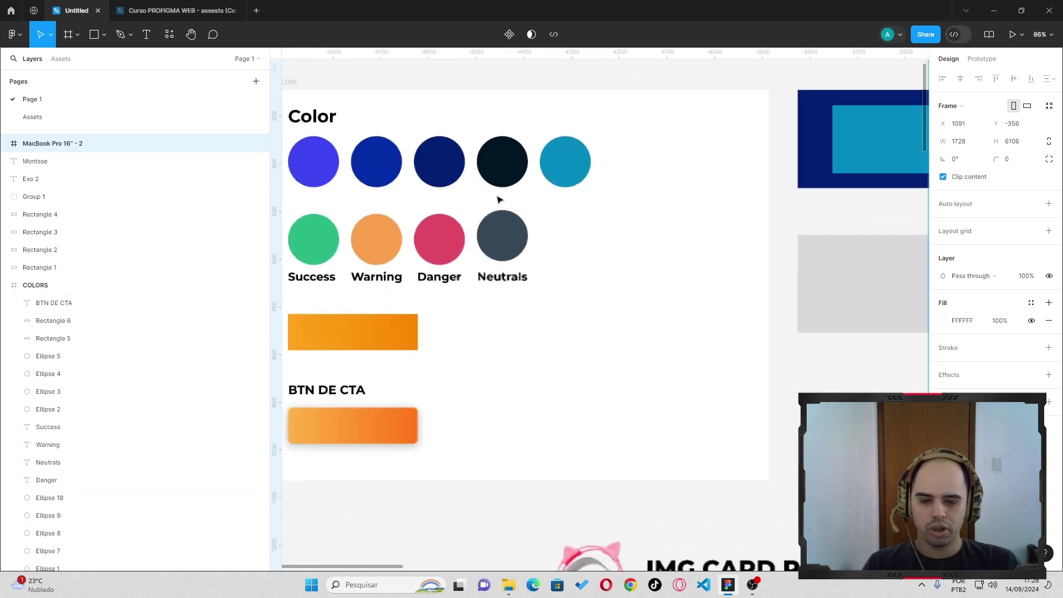
scroll(495, 201, "up", 3)
Fill the second frame with the Neutrals colour 374957
key("i")
left_click(484, 302)
scroll(645, 278, "down", 10)
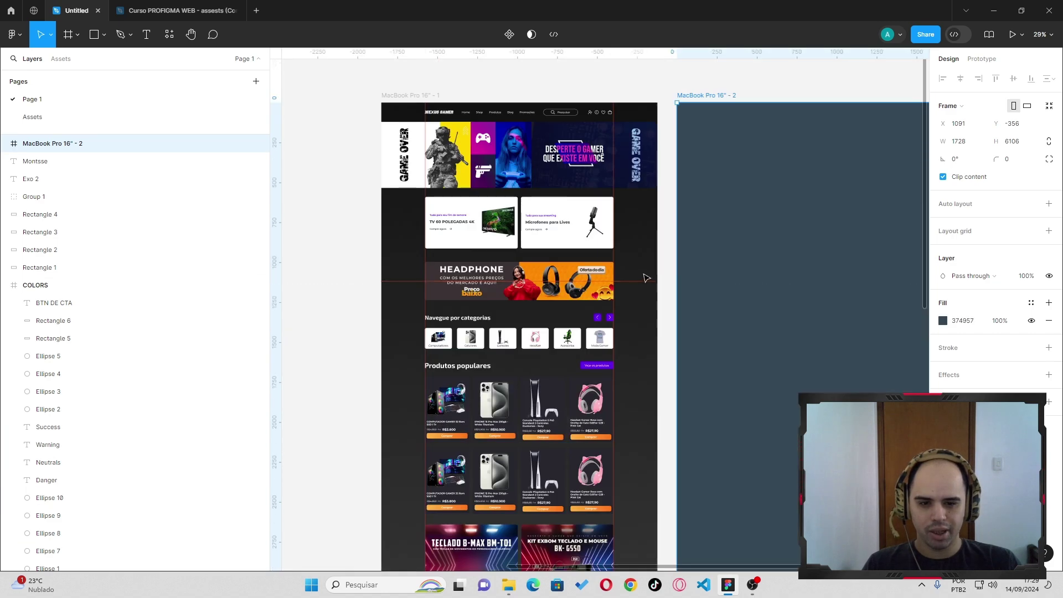
key("Escape")
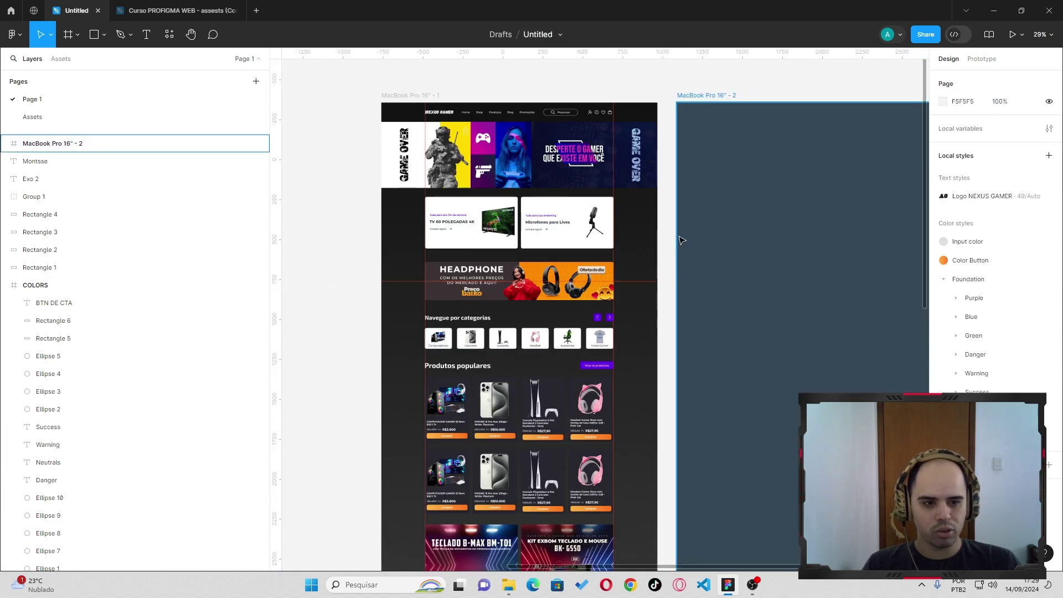
left_click(413, 95)
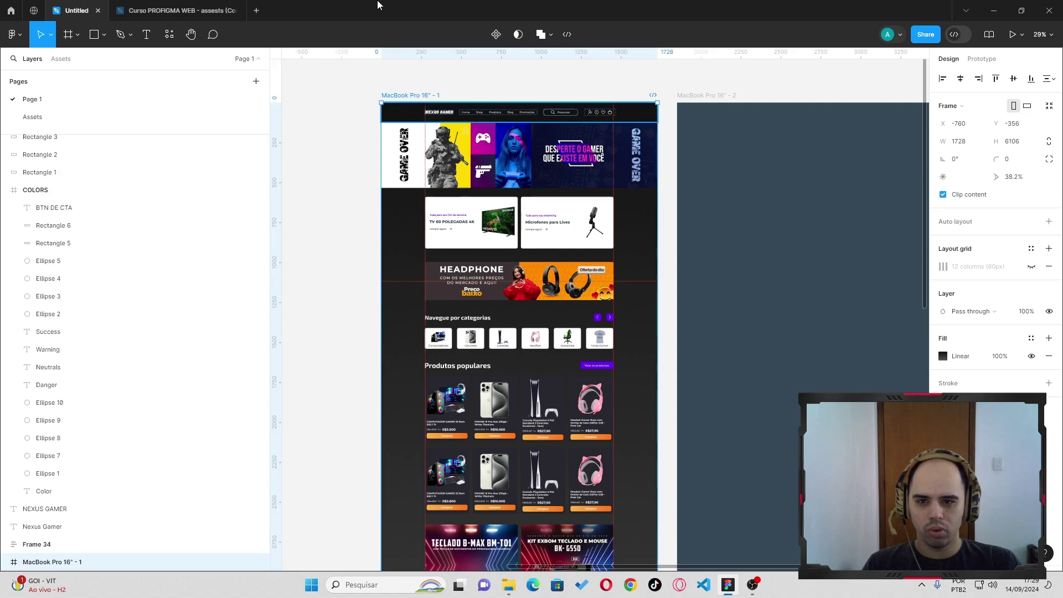
left_click(943, 357)
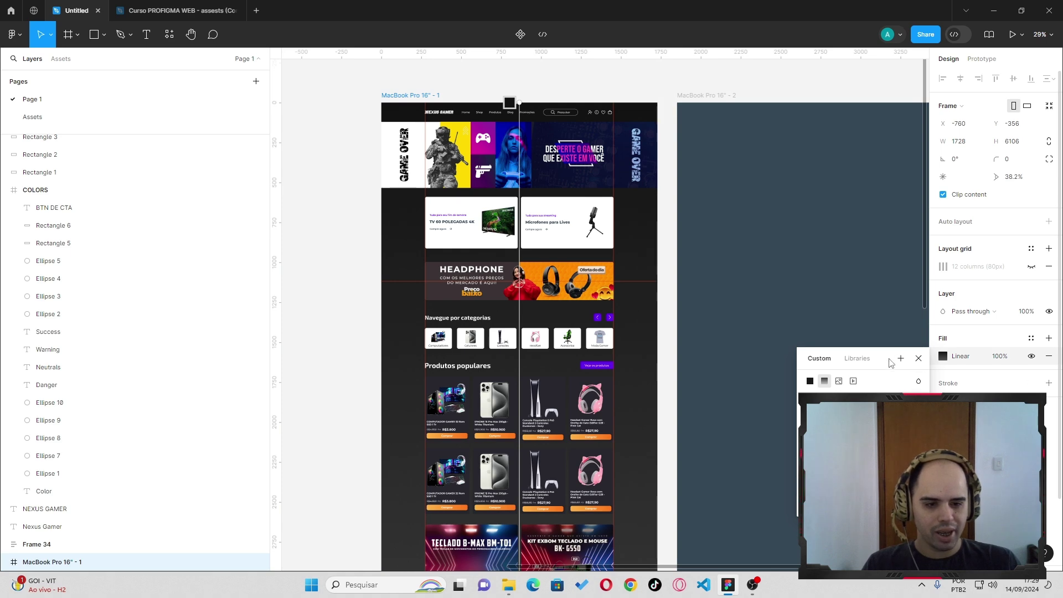
left_click_drag(890, 359, 800, 326)
scroll(640, 308, "up", 5)
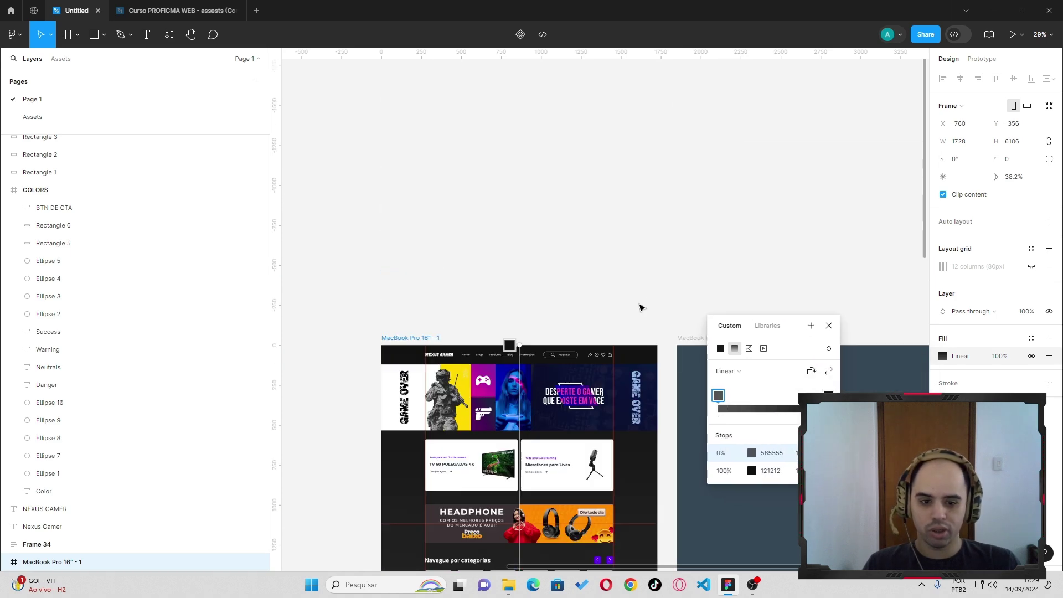
left_click_drag(789, 327, 834, 144)
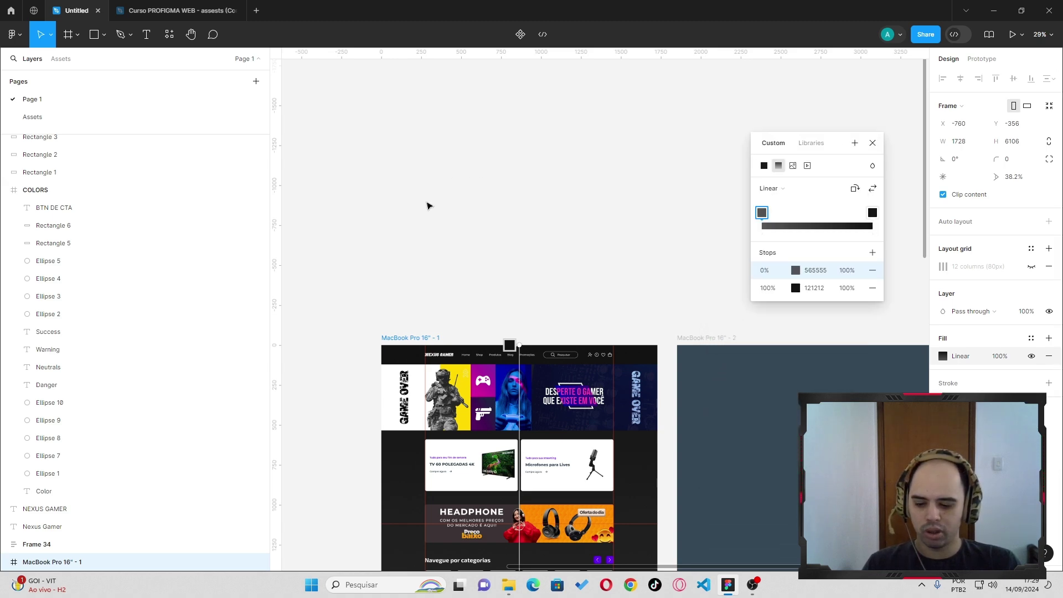
key("r")
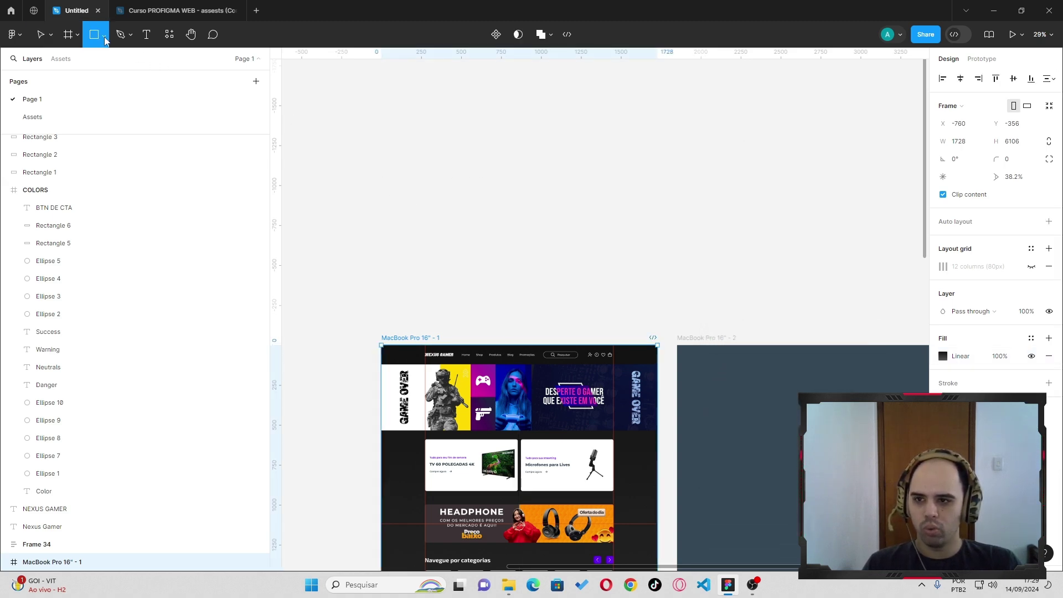
Draw a 363×363 grey ellipse above the frames, removing the duplicate Ellipse 12
left_click(104, 35)
left_click(85, 104)
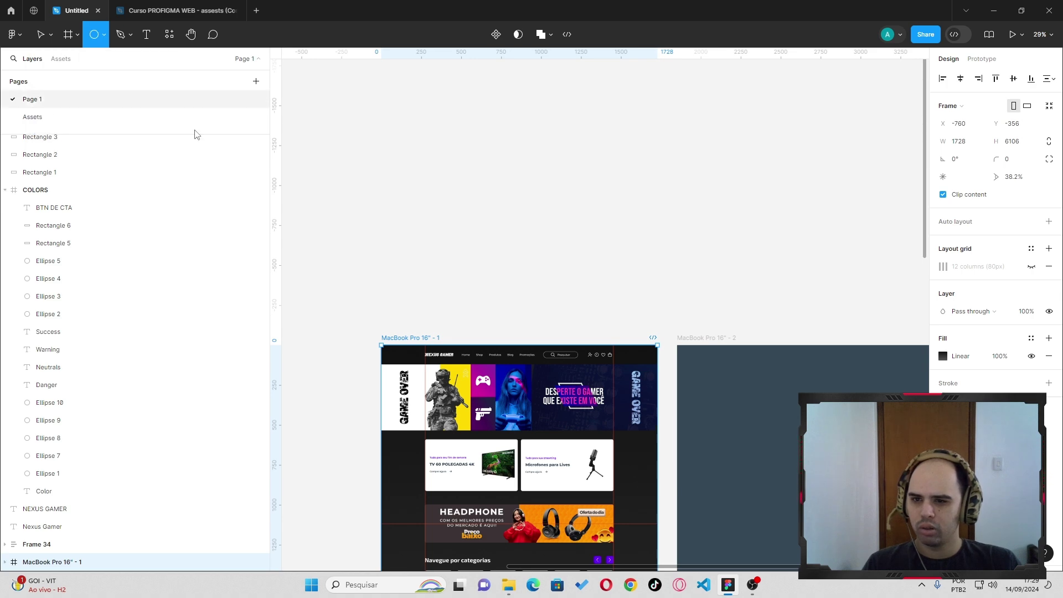
mouse_move(443, 135)
left_mouse_down()
mouse_move(515, 218)
mouse_move(497, 170)
mouse_move(468, 164)
mouse_move(544, 162)
left_mouse_up()
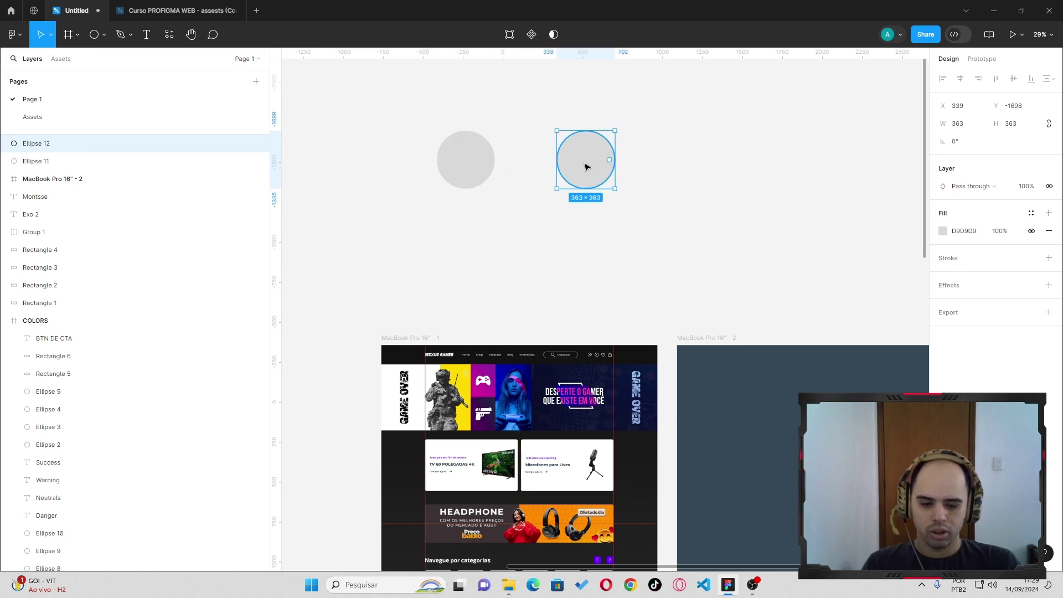
key("Delete")
left_click(469, 159)
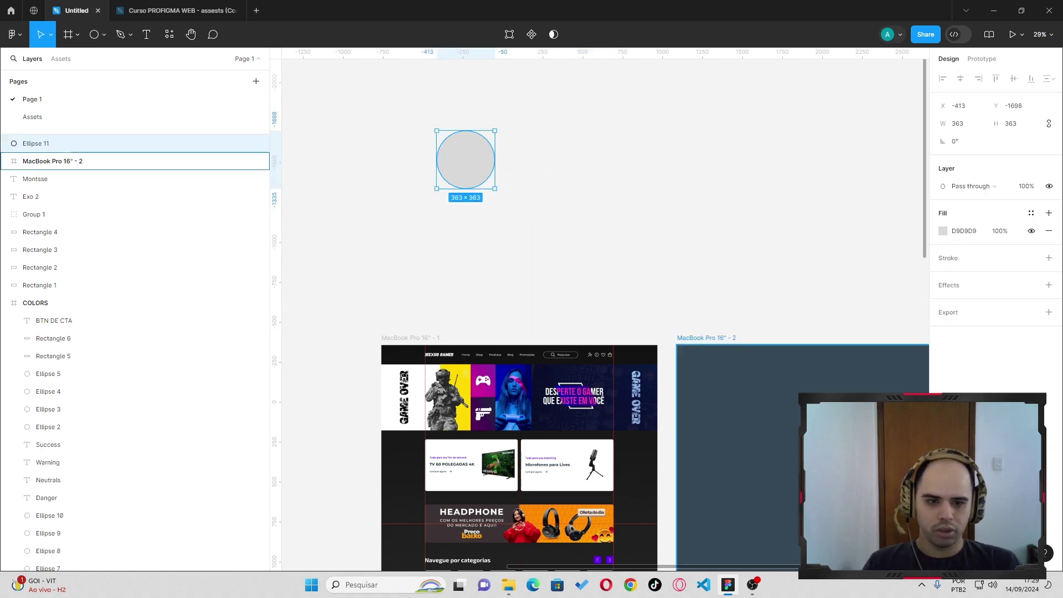
left_click(421, 339)
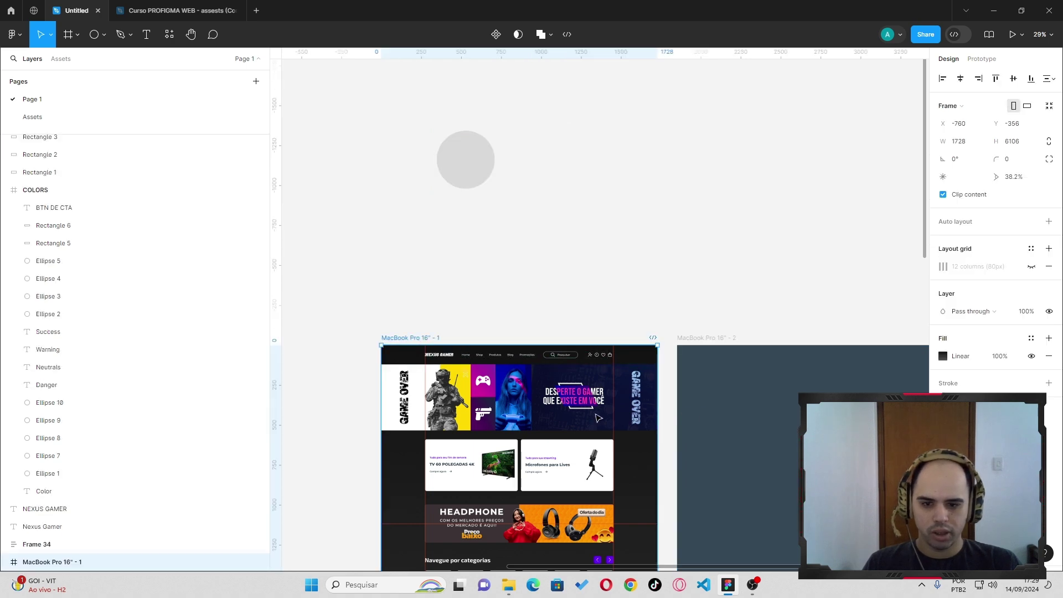
Check frame 1's gradient fill, then add a '565555' text label on the canvas
left_click(943, 356)
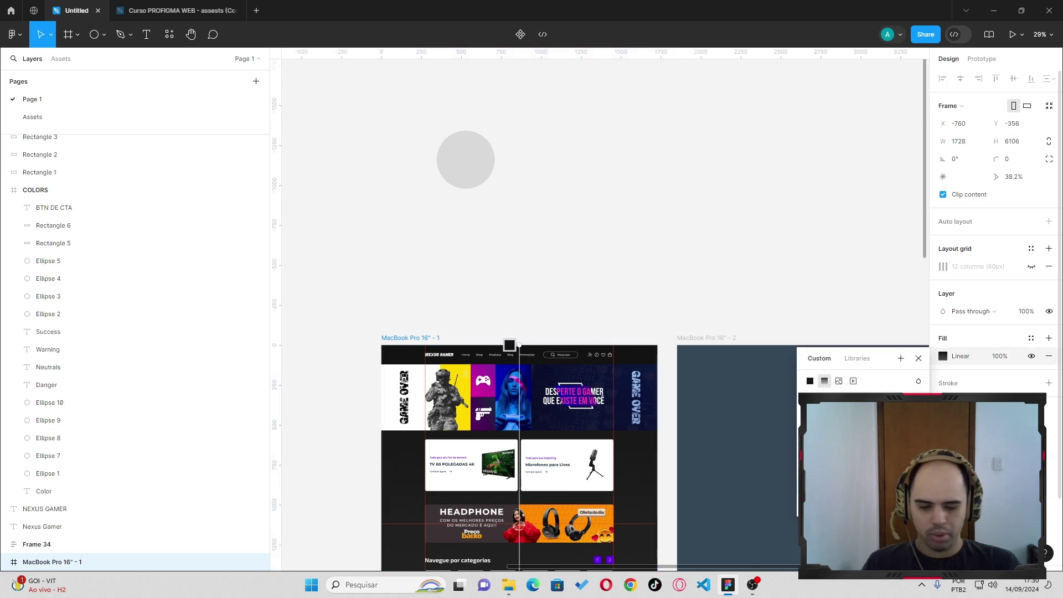
left_click(733, 278)
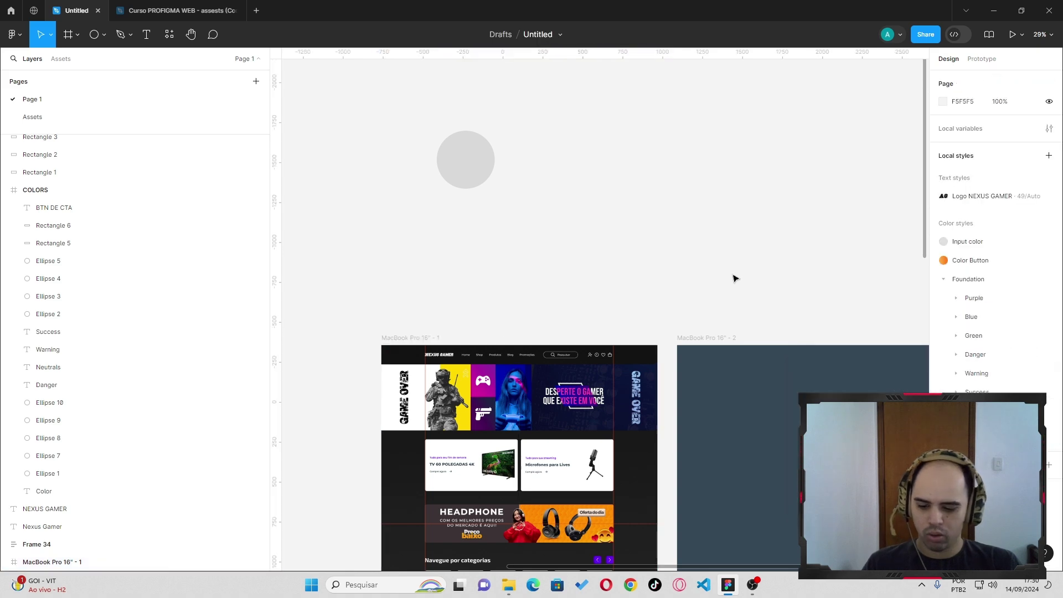
key("t")
left_click(733, 277)
type("565555")
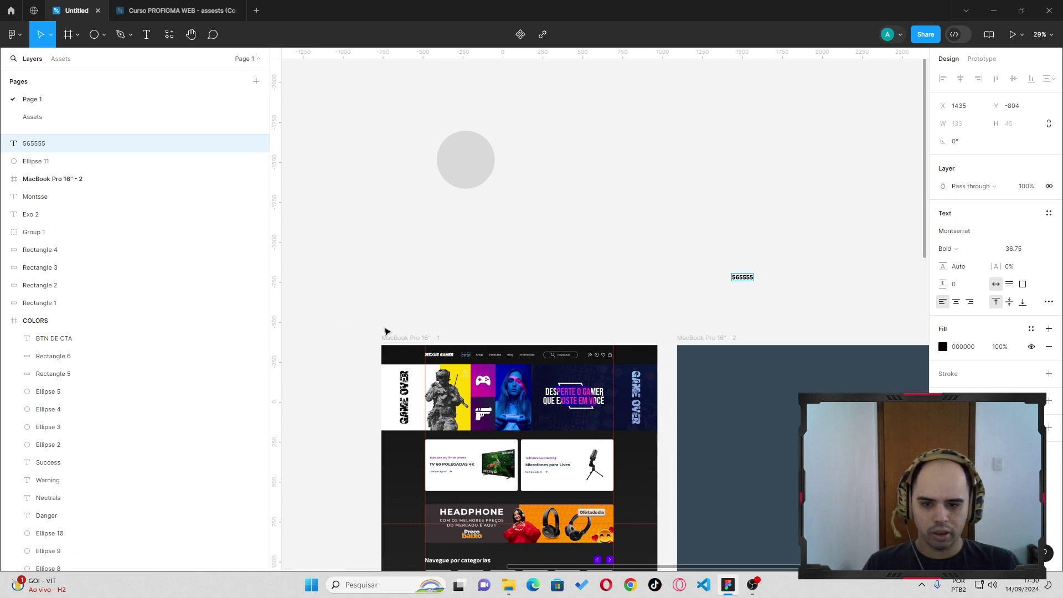
key("Escape")
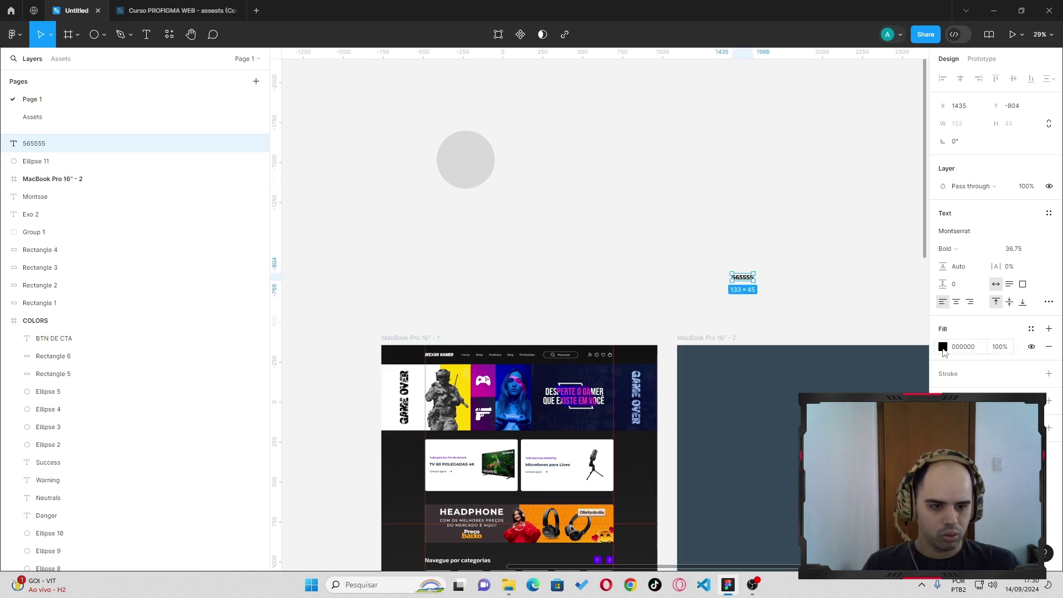
Inspect the label's fill colour and the first MacBook frame's gradient fill settings
left_click(943, 348)
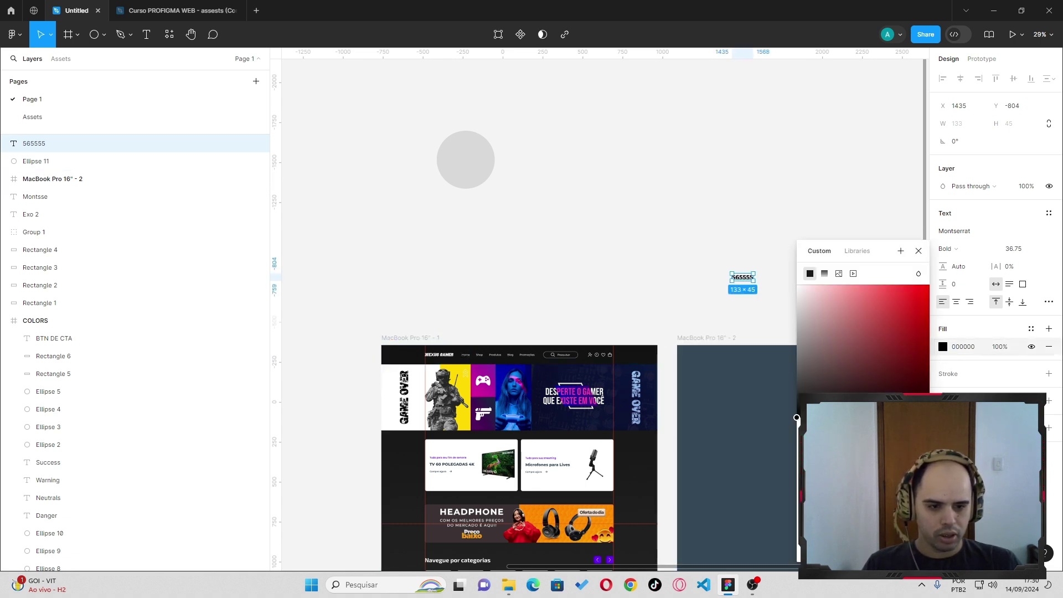
left_click(919, 253)
scroll(419, 290, "down", 3)
scroll(419, 291, "down", 4)
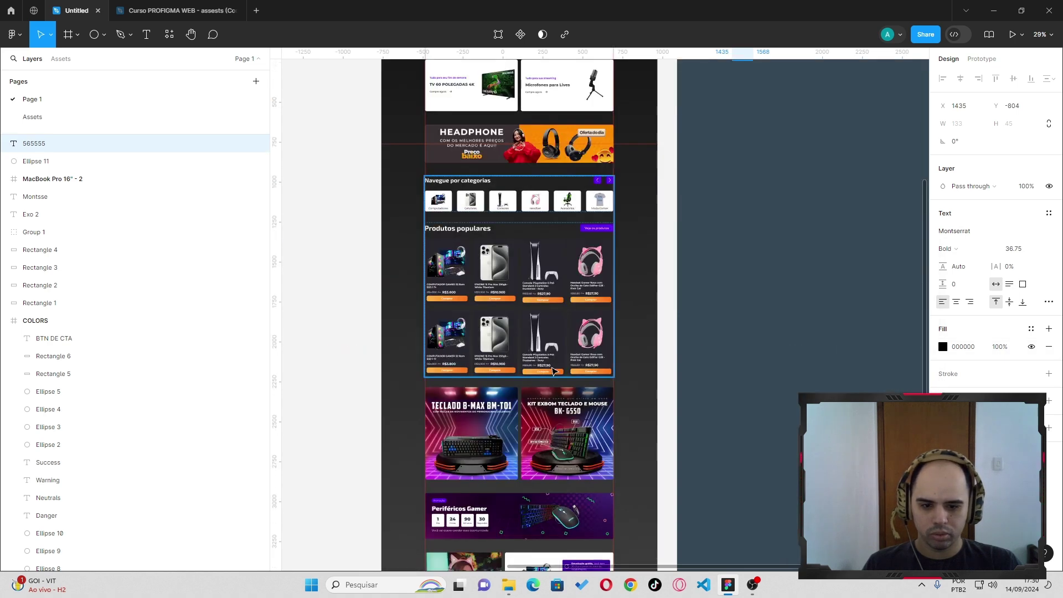
scroll(419, 290, "up", 6)
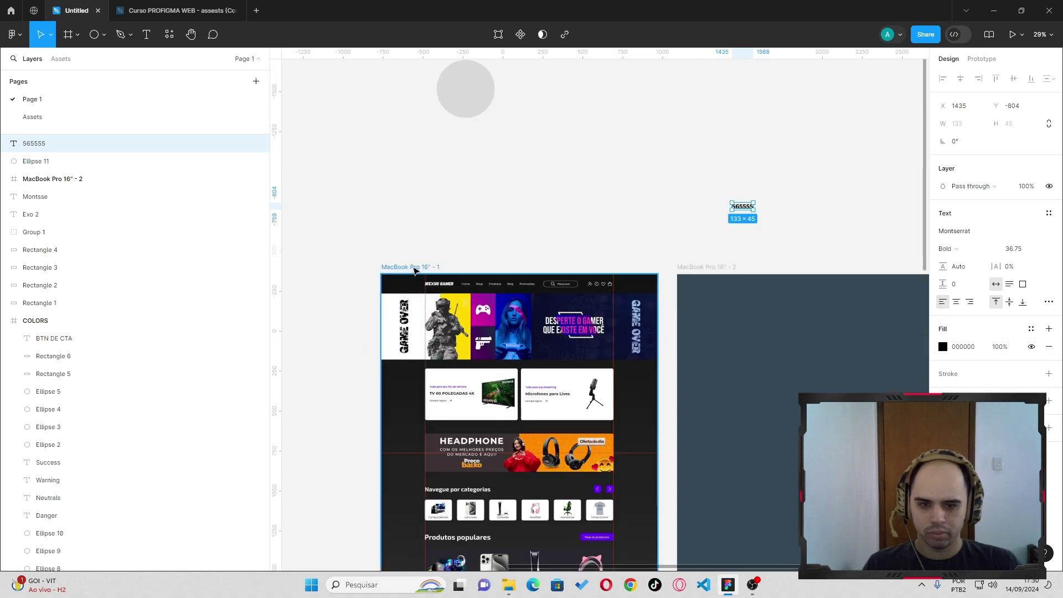
left_click(414, 271)
left_click(943, 356)
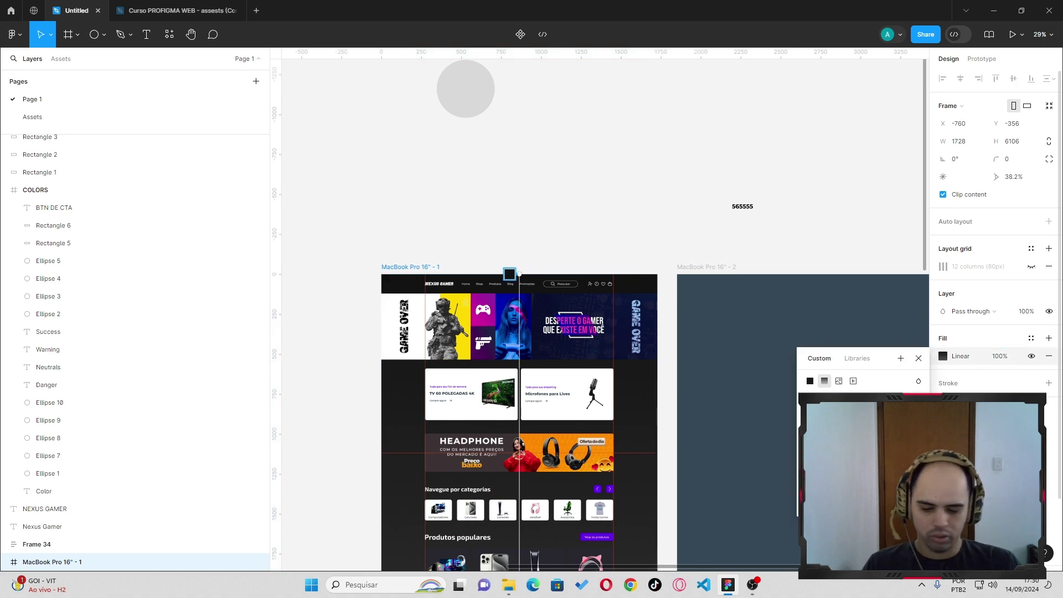
key("Escape")
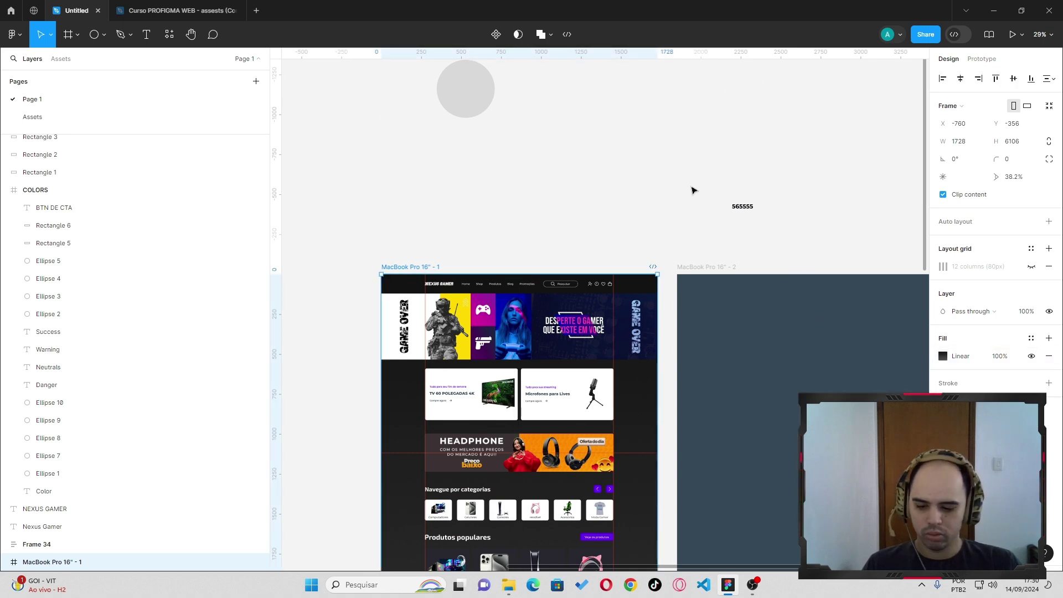
Add a '121212' text label just above the 565555 label
key("t")
left_click(693, 188)
type("121212")
key("Escape")
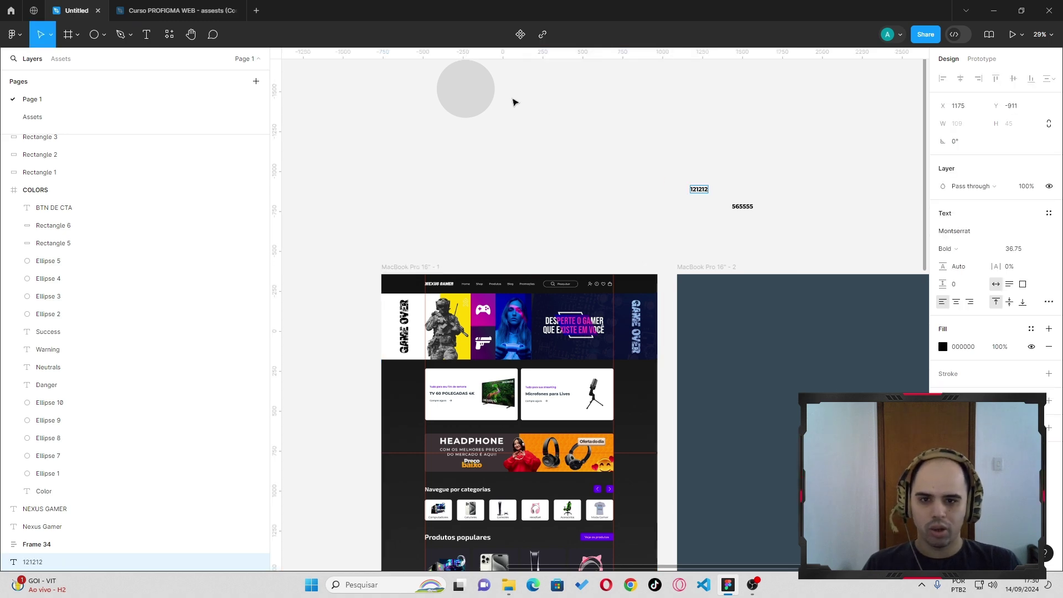
key("Escape")
Move the circle beside the colour labels and switch its fill to a linear gradient
left_click_drag(464, 95, 586, 195)
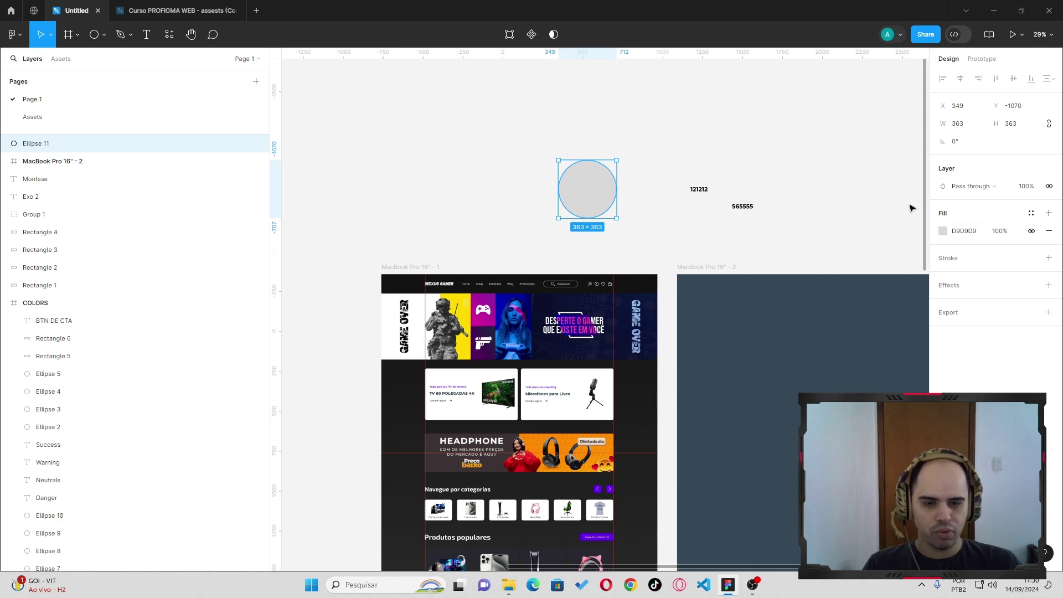
left_click(945, 233)
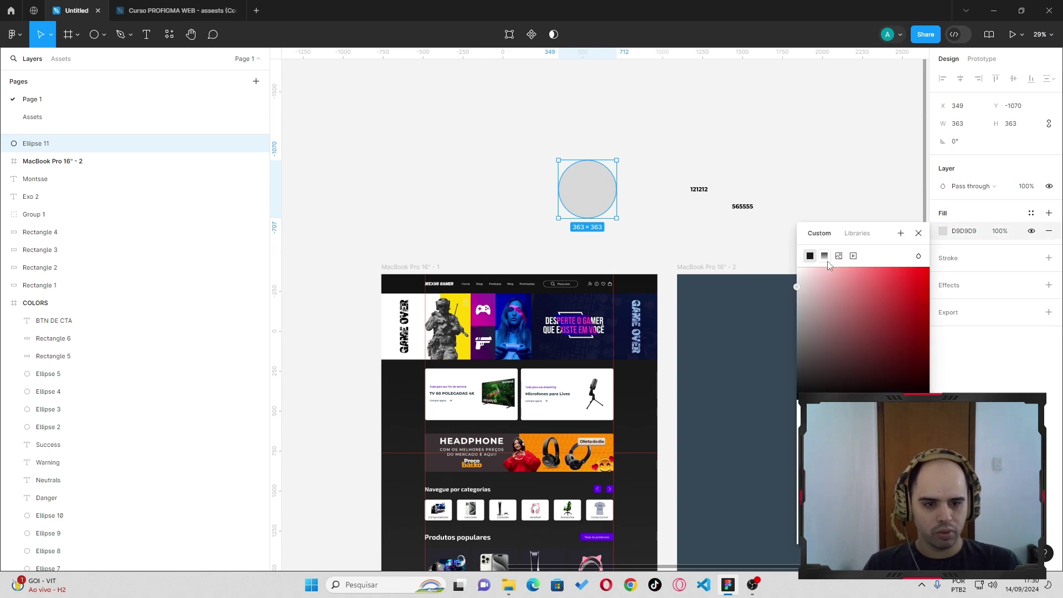
left_click(825, 257)
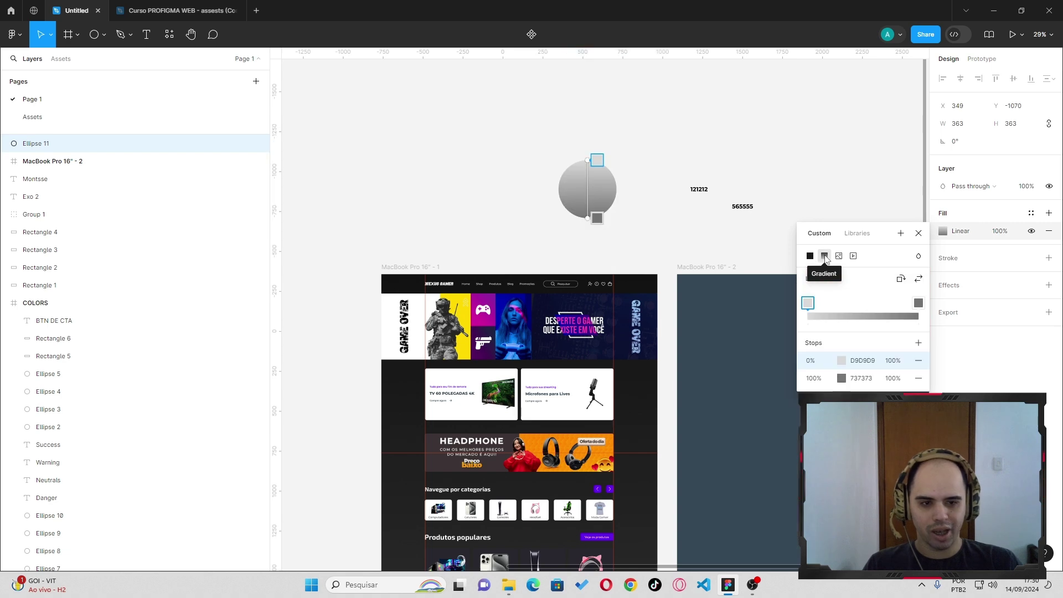
Set the gradient stops to 565555 and 121212
left_click(865, 361)
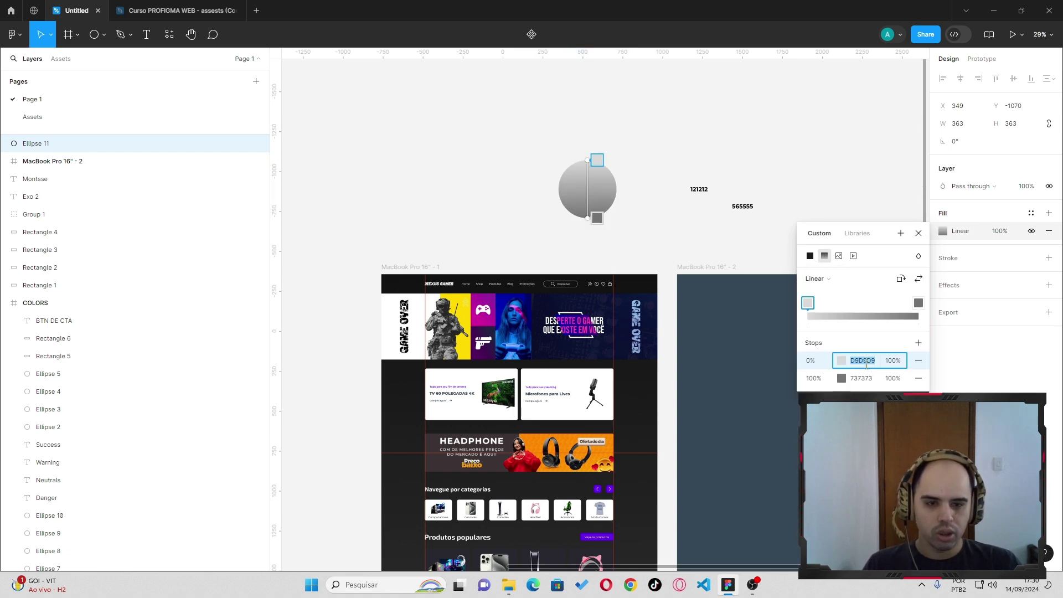
type("565565")
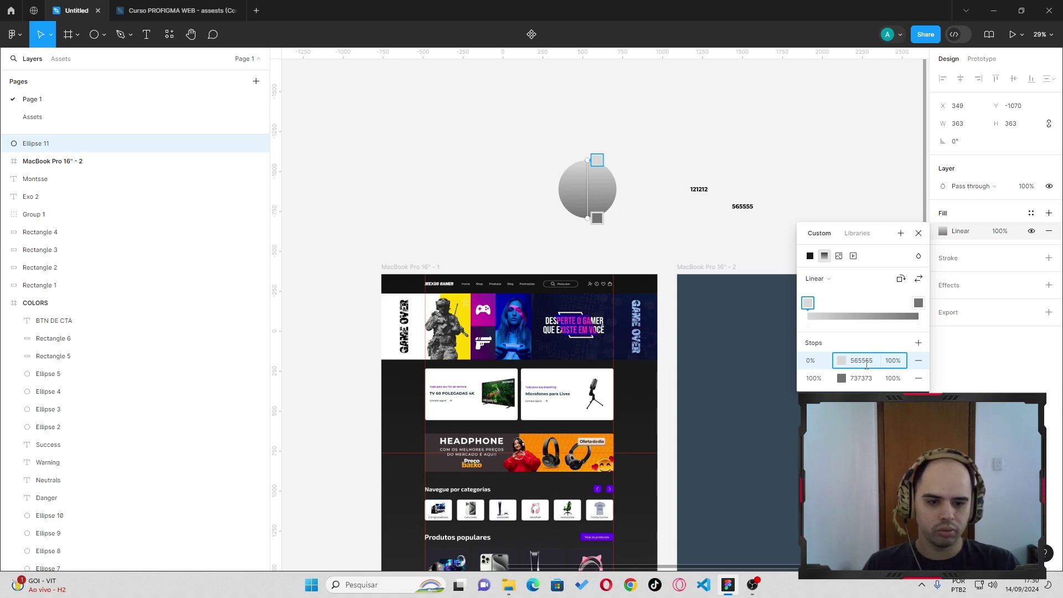
key("Return")
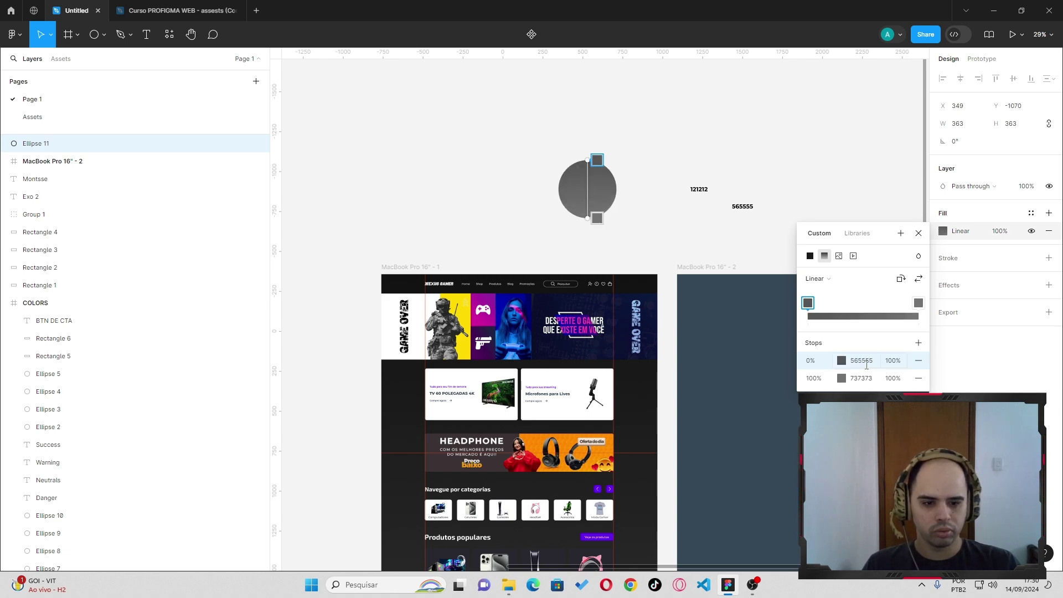
left_click(867, 378)
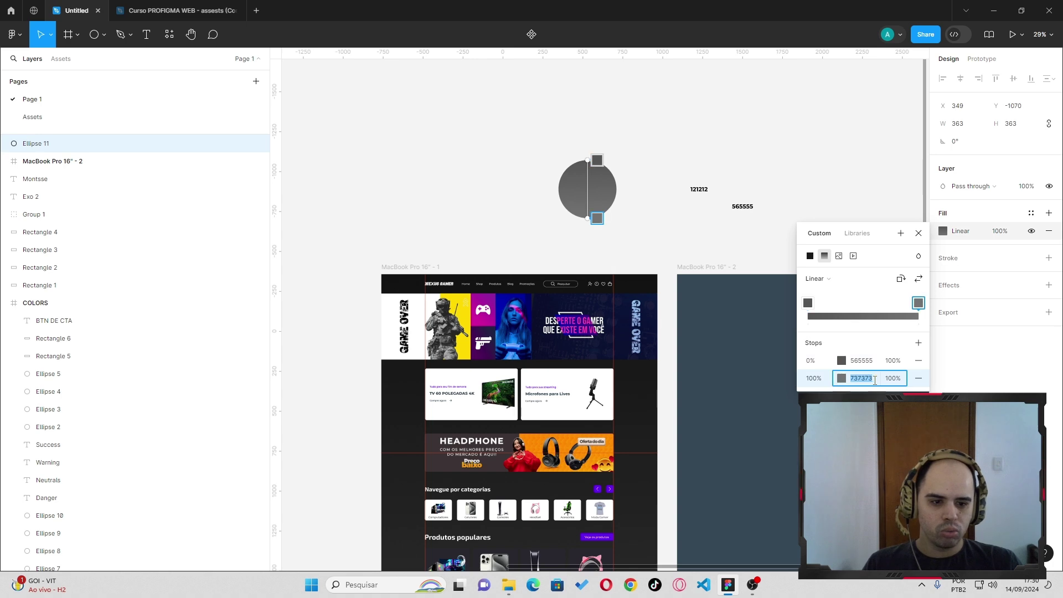
type("121")
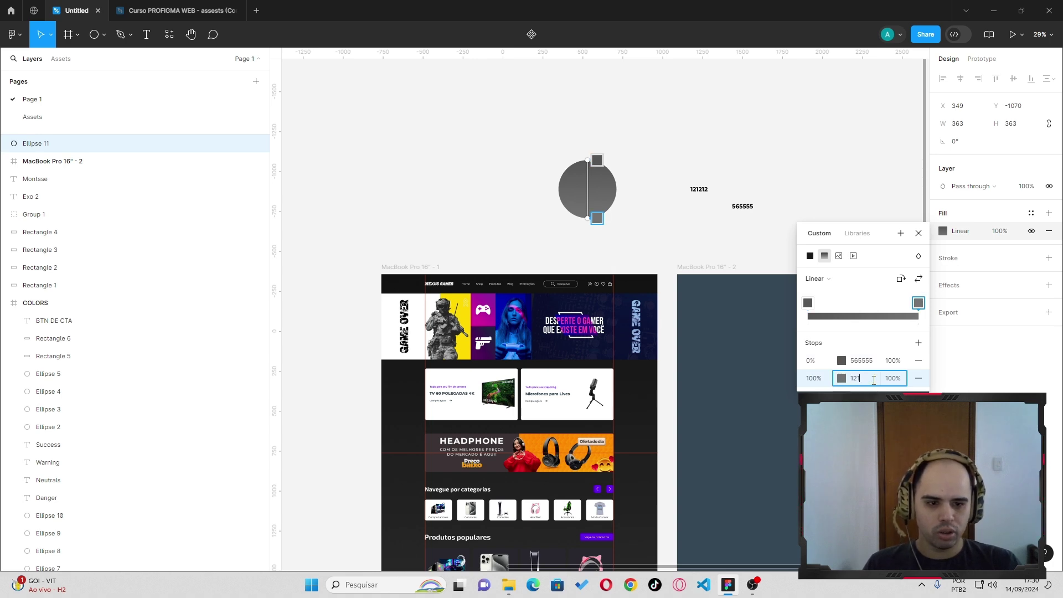
type("212")
key("Return")
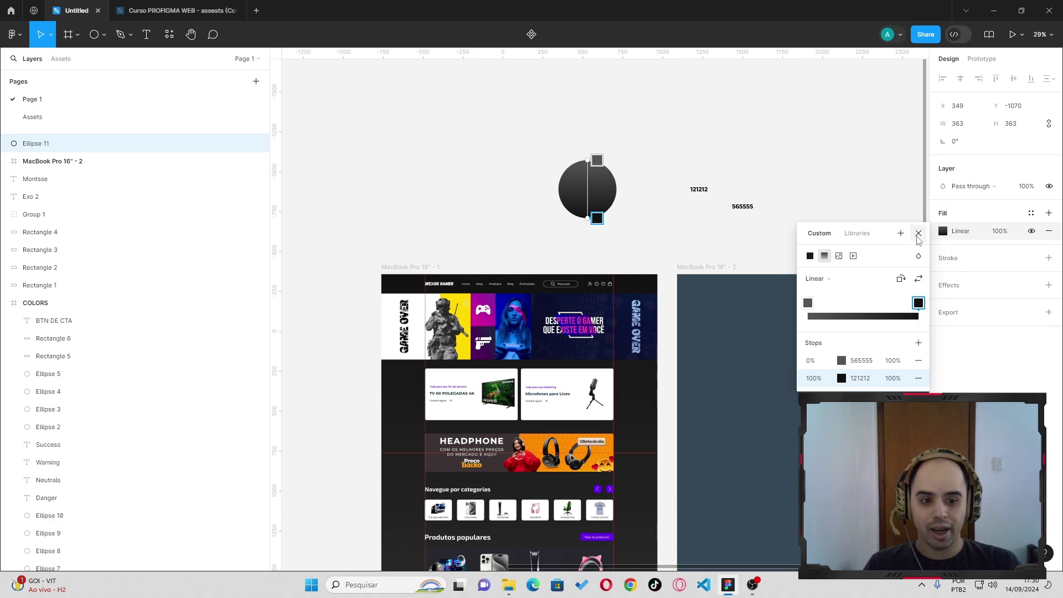
left_click(918, 233)
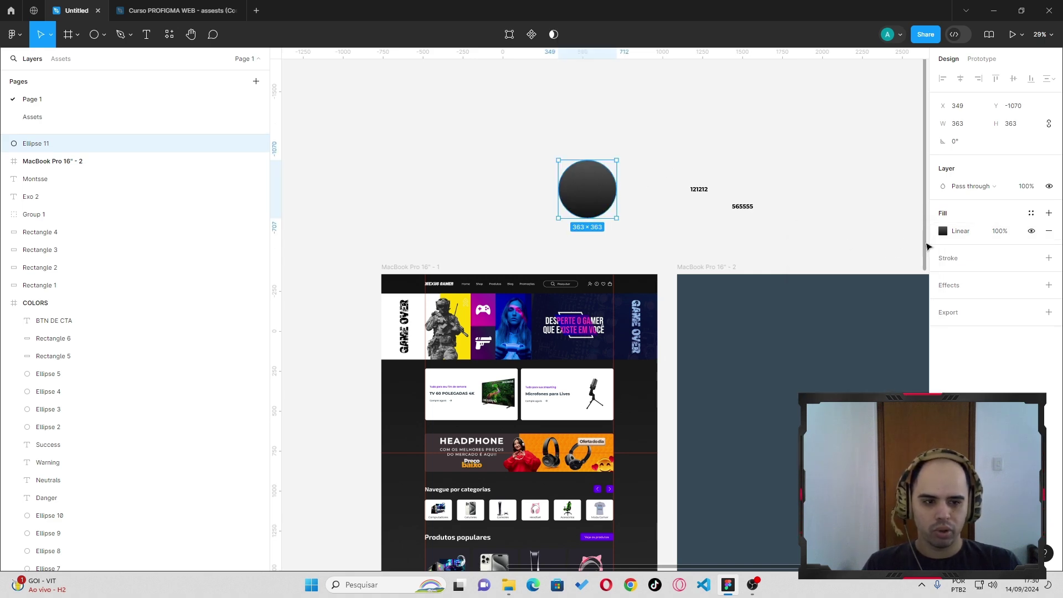
Save the circle's dark gradient as a new colour style named 'Background Body'
left_click(943, 231)
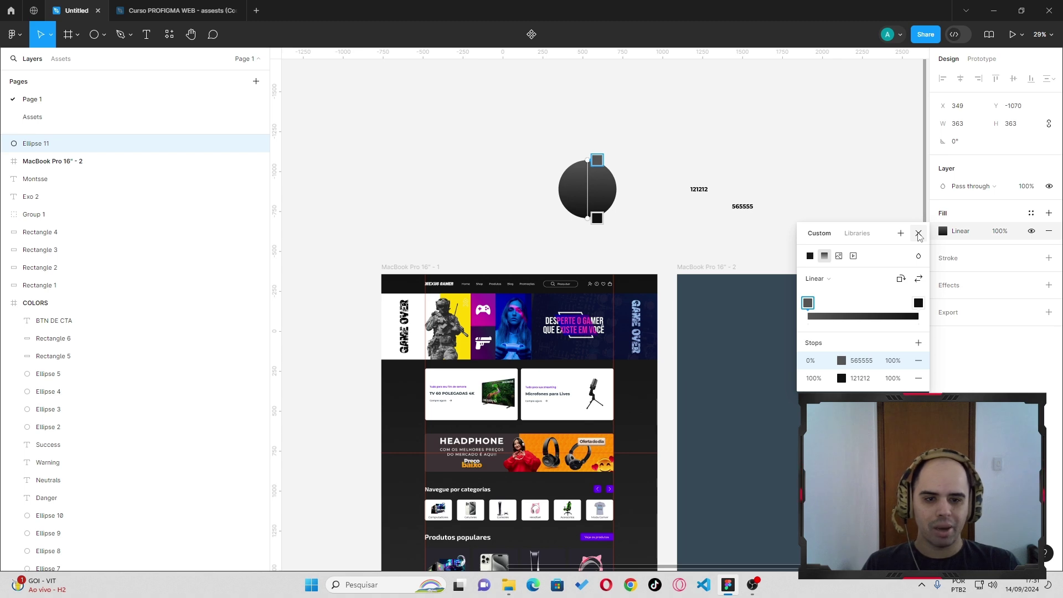
left_click(919, 234)
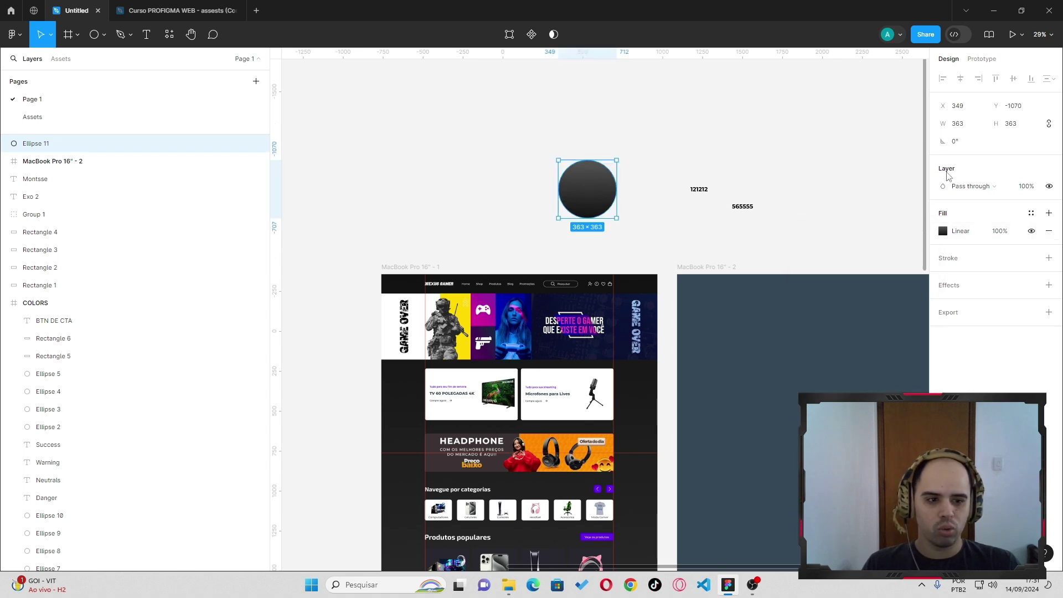
left_click(1031, 214)
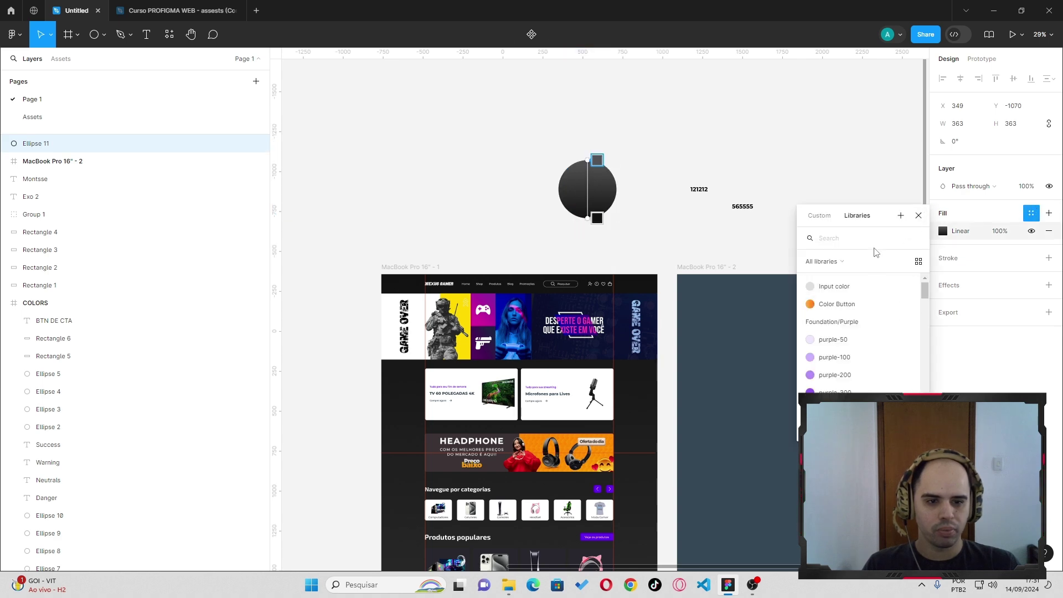
left_click(901, 215)
type("Backgro")
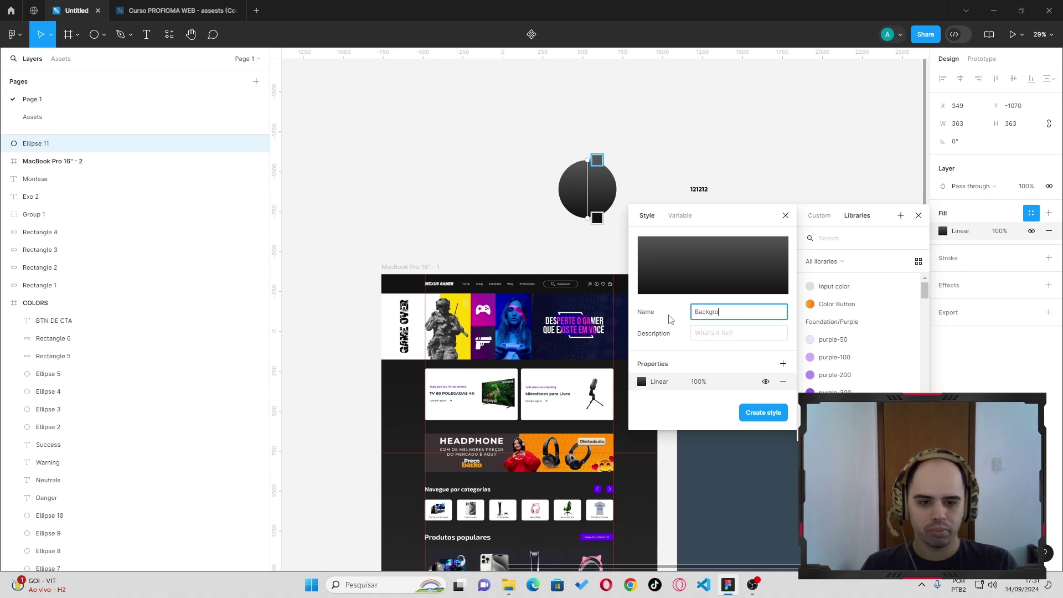
type("und Body")
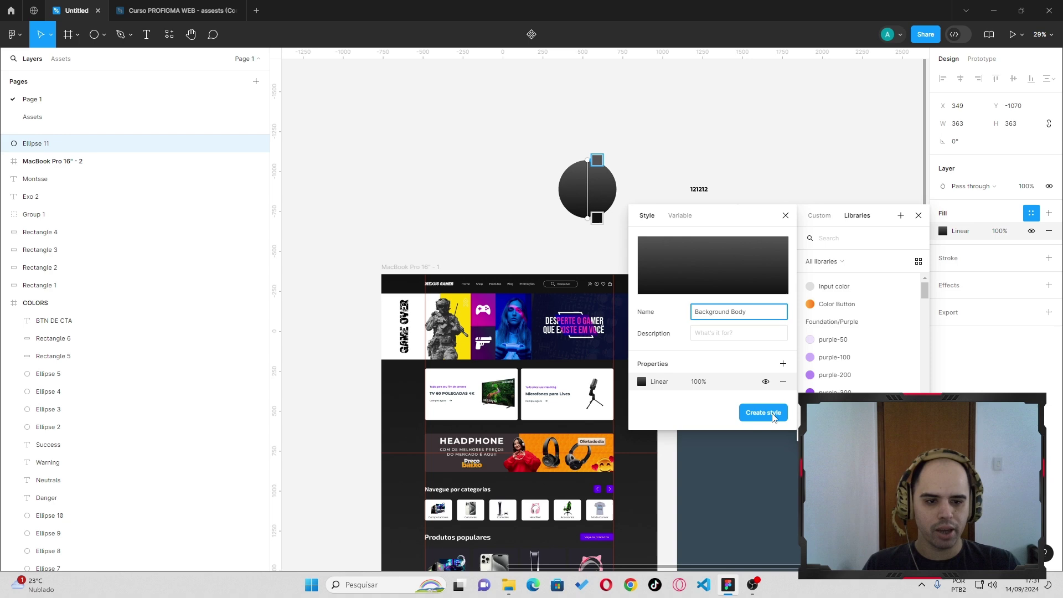
left_click(758, 419)
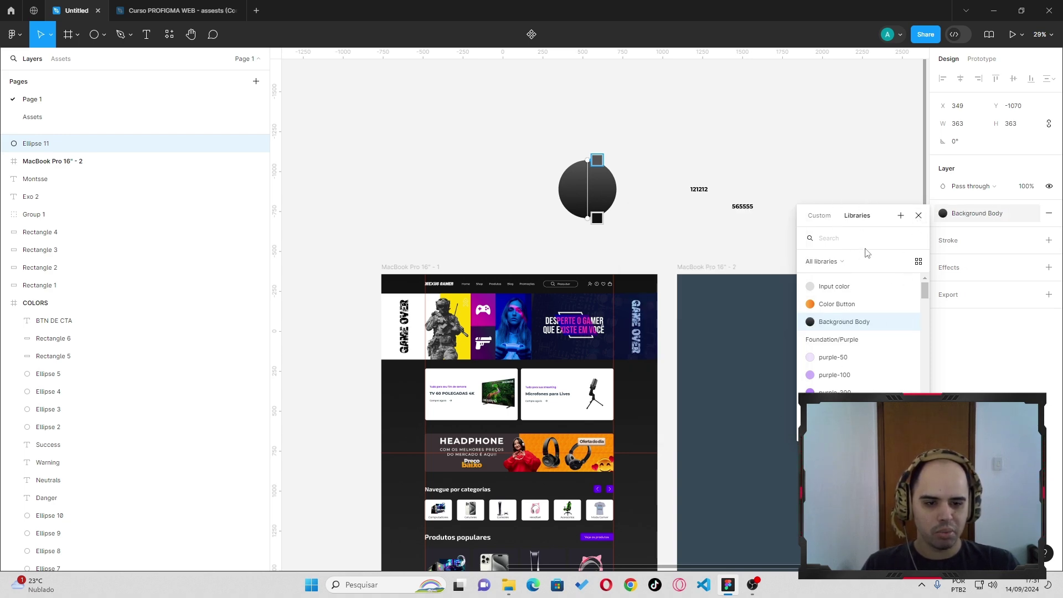
left_click_drag(924, 291, 920, 381)
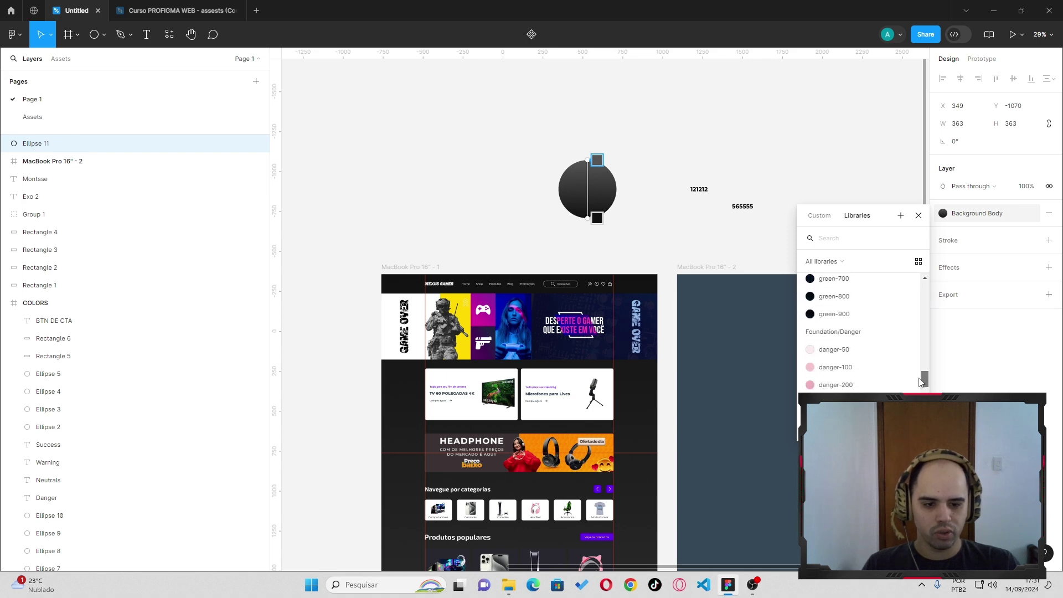
scroll(917, 327, "up", 10)
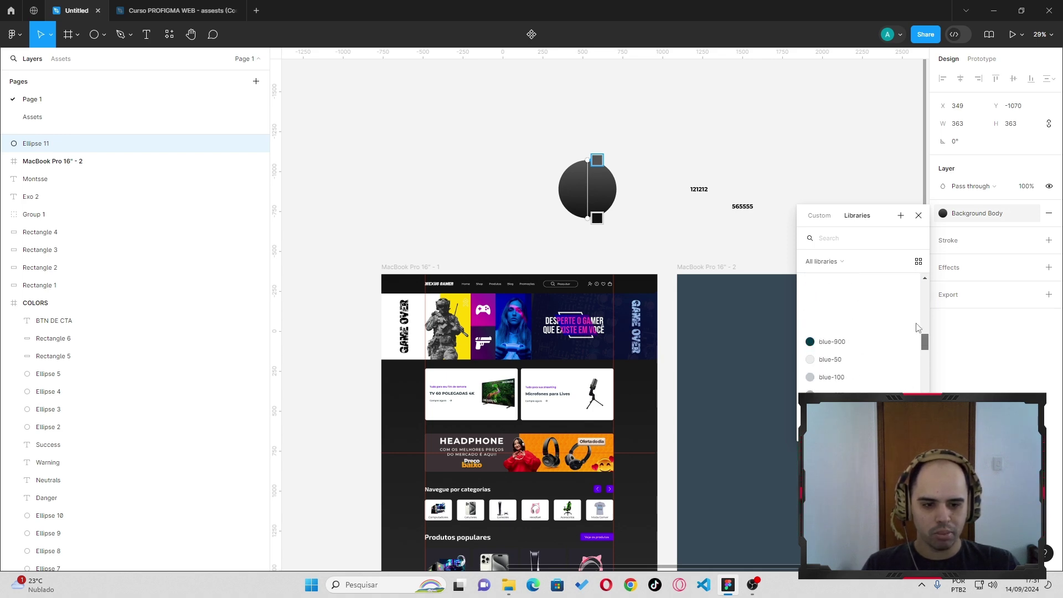
scroll(917, 328, "up", 5)
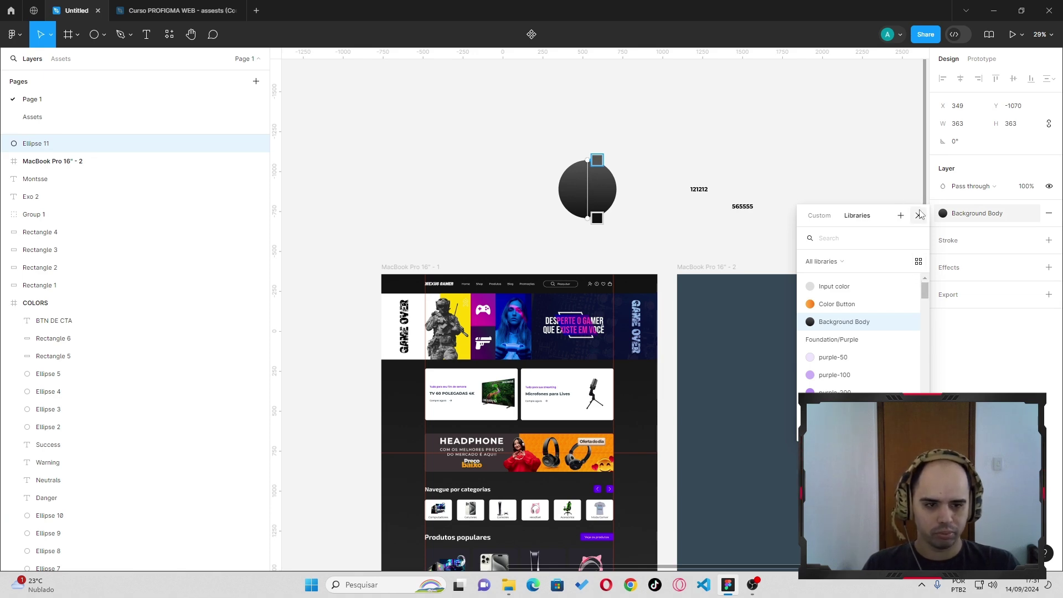
Replace MacBook Pro 16" - 2's flat 374957 fill with the Background Body gradient style
key("Escape")
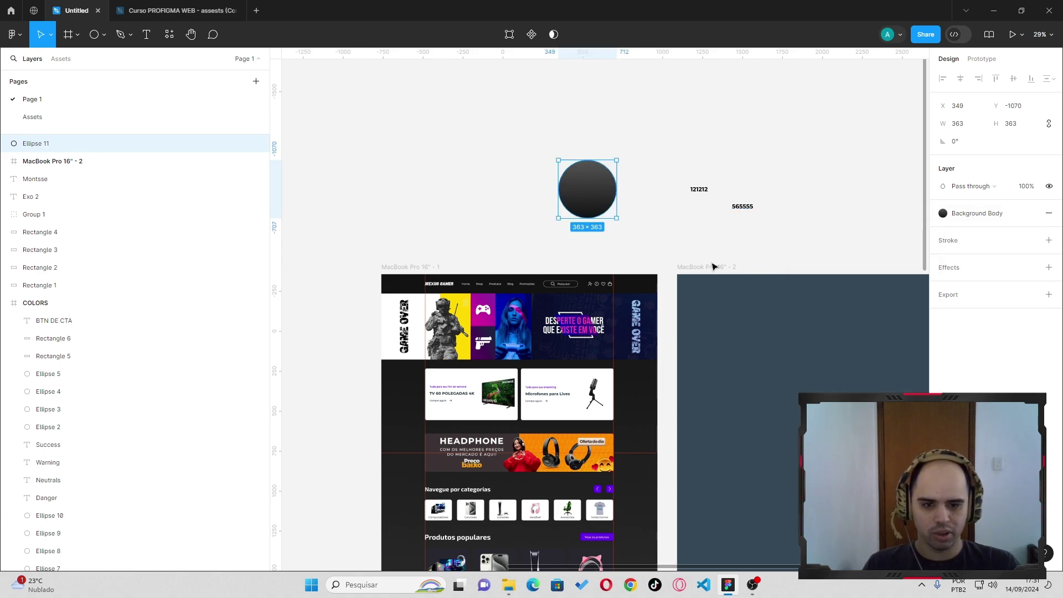
left_click(712, 266)
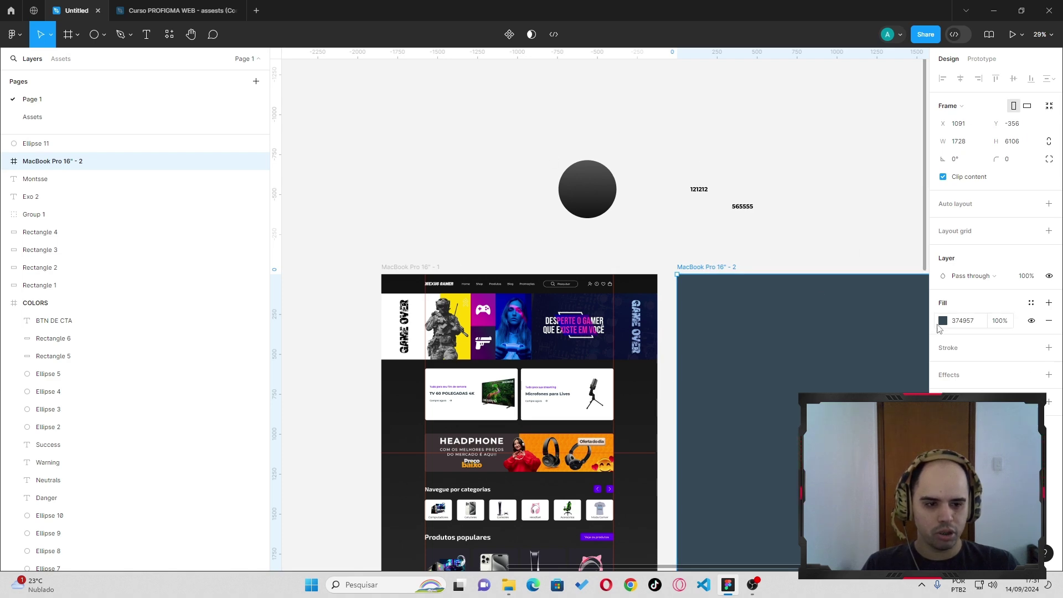
left_click(942, 322)
left_click(919, 251)
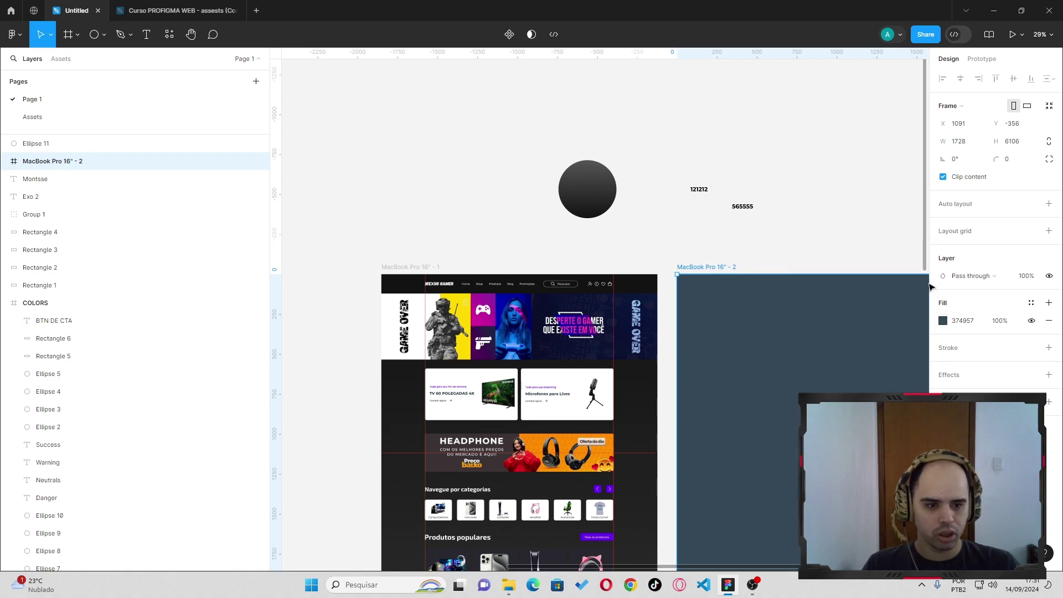
left_click(1031, 304)
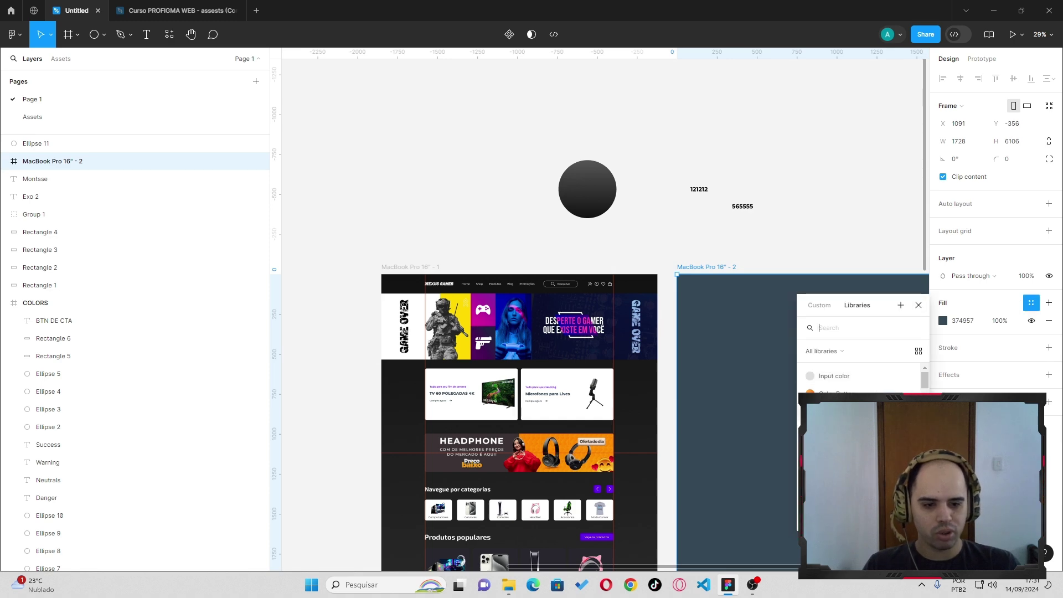
left_click(842, 412)
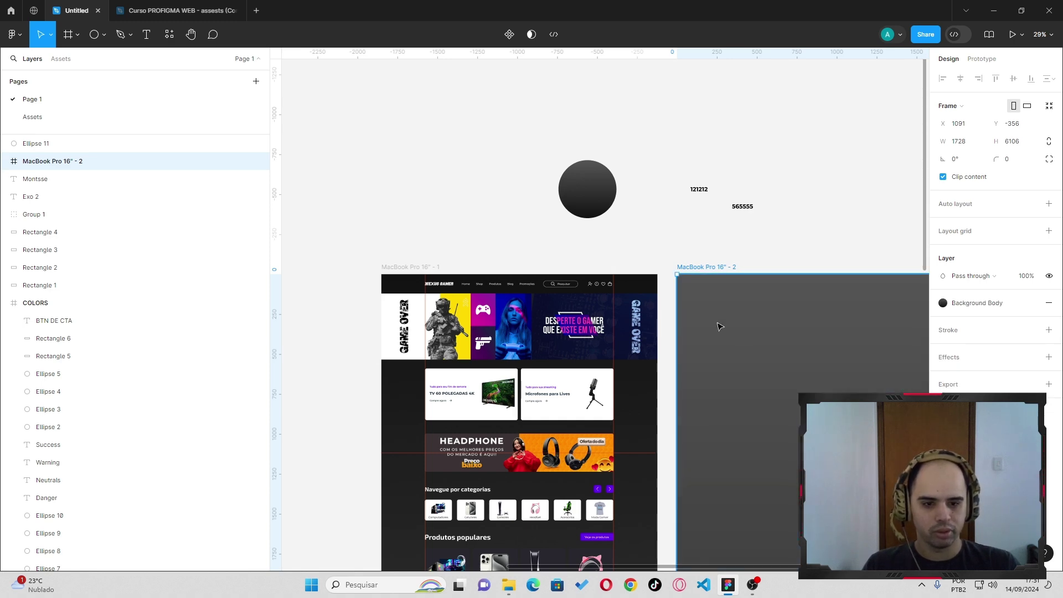
Pan the canvas to view MacBook Pro 16" - 2 beside MacBook Pro 16" - 1
scroll(713, 341, "down", 5)
scroll(704, 356, "down", 4)
scroll(712, 344, "up", 2)
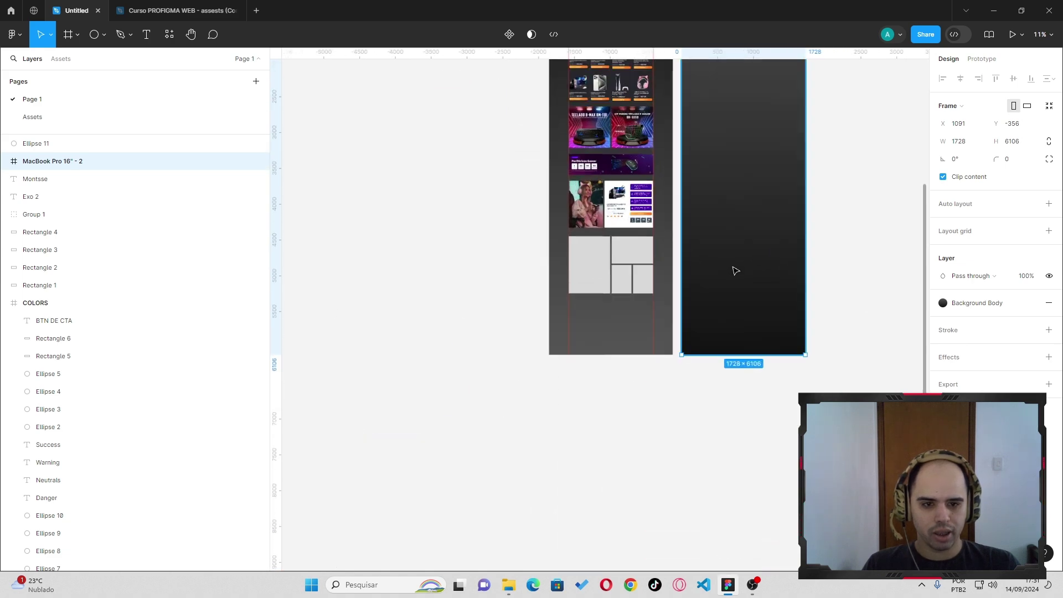
scroll(735, 268, "up", 5)
scroll(493, 309, "right", 5)
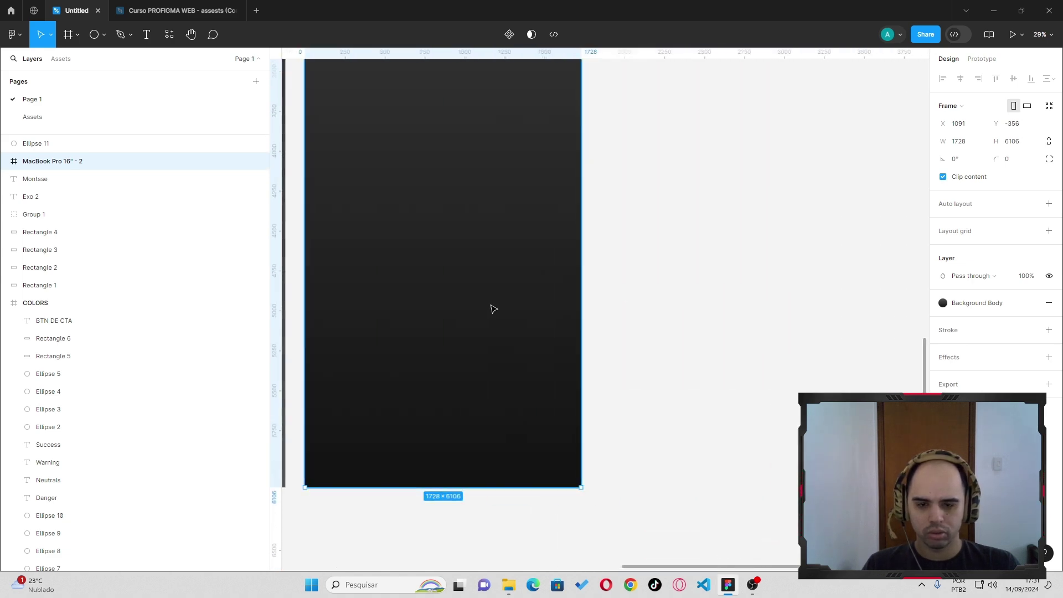
scroll(485, 295, "down", 3)
scroll(421, 293, "left", 3)
scroll(429, 285, "up", 5)
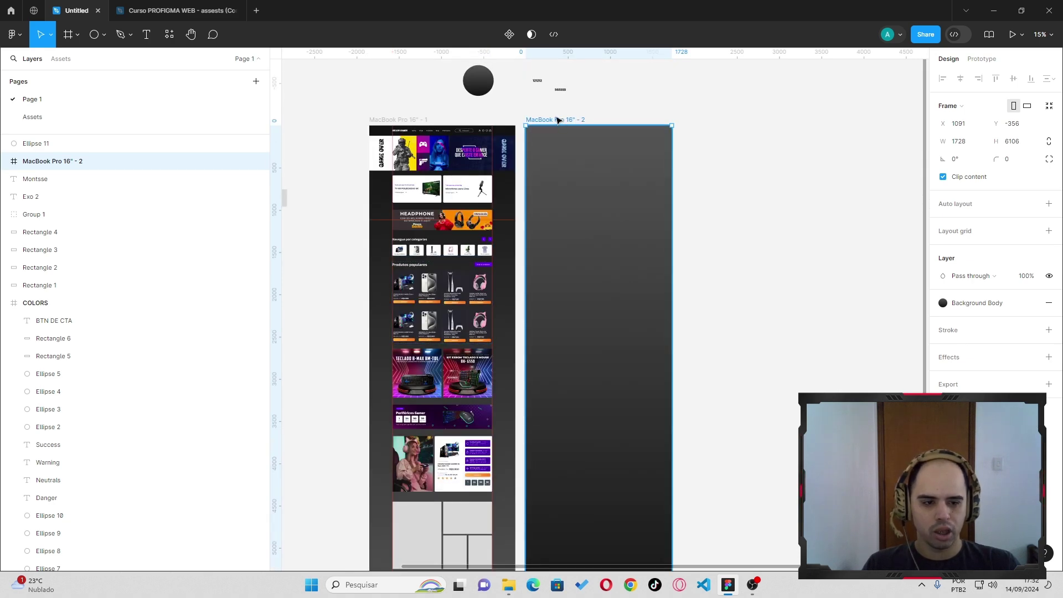
Open the Background Body style for editing, keeping its gradient type Linear
left_click(943, 303)
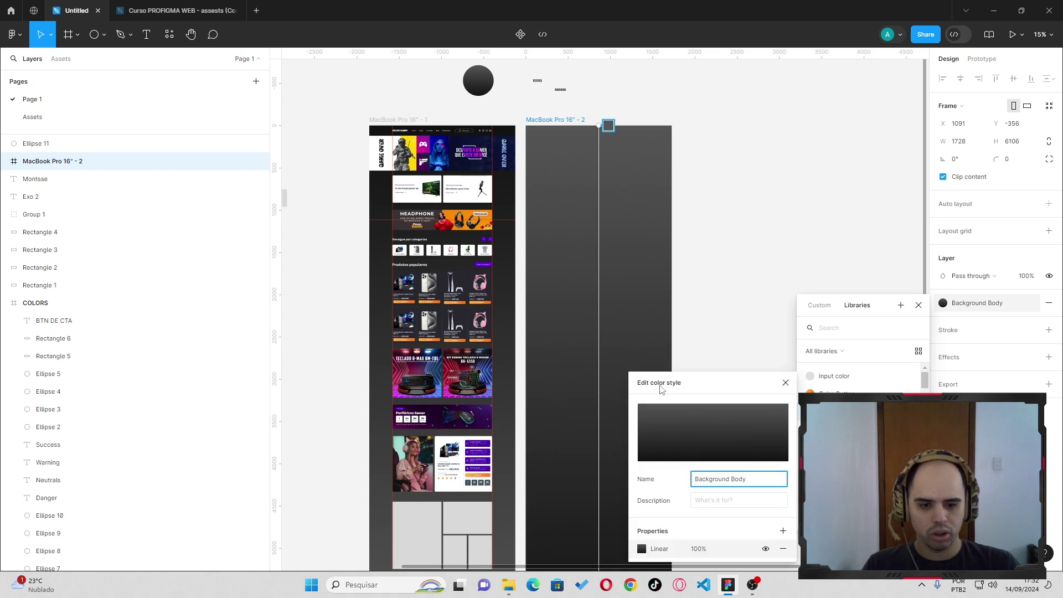
left_click(642, 550)
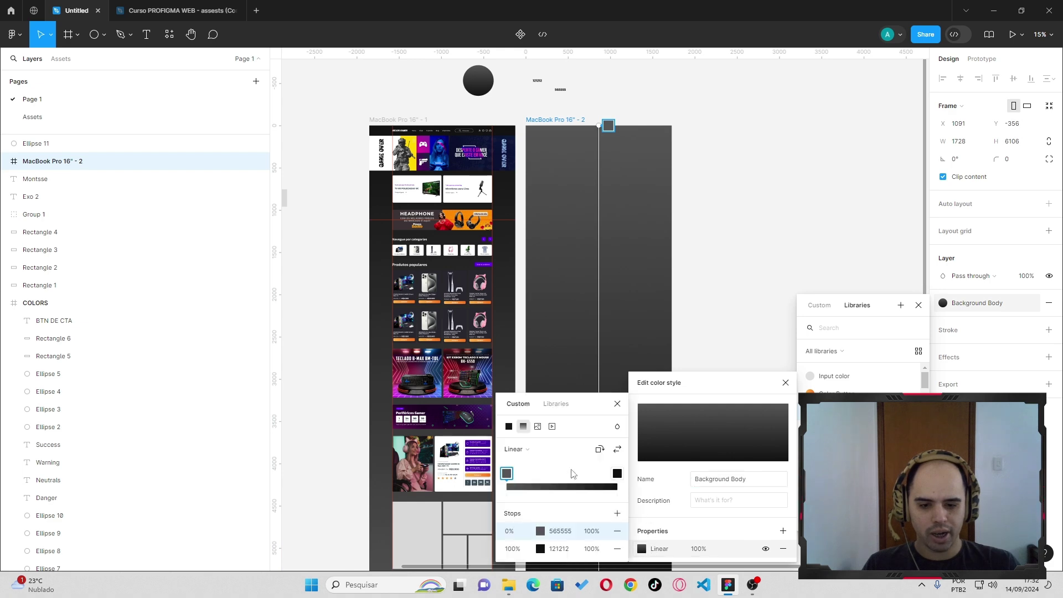
left_click(539, 450)
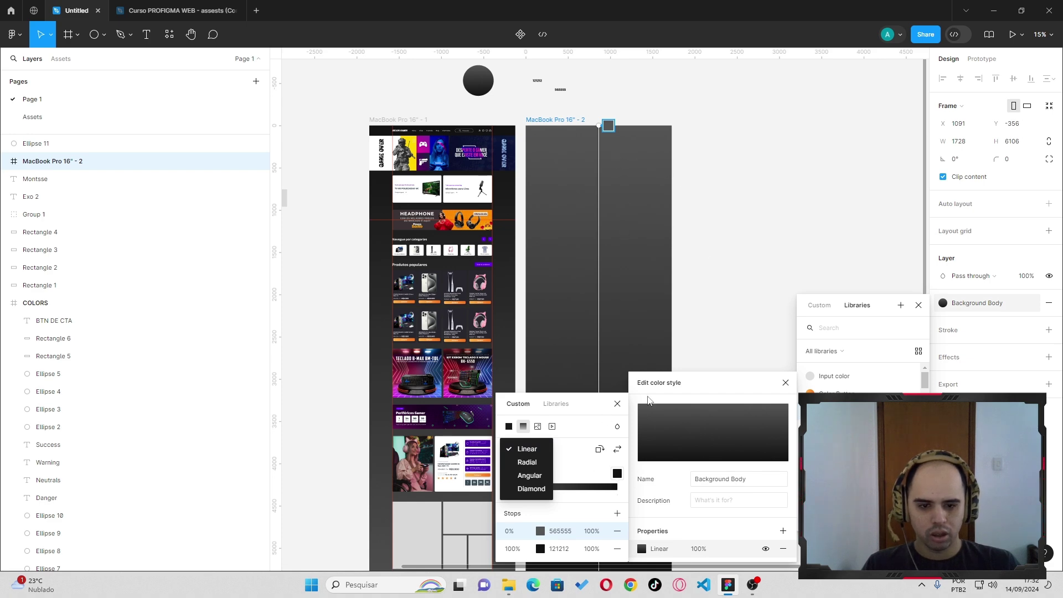
left_click(726, 390)
left_click(556, 404)
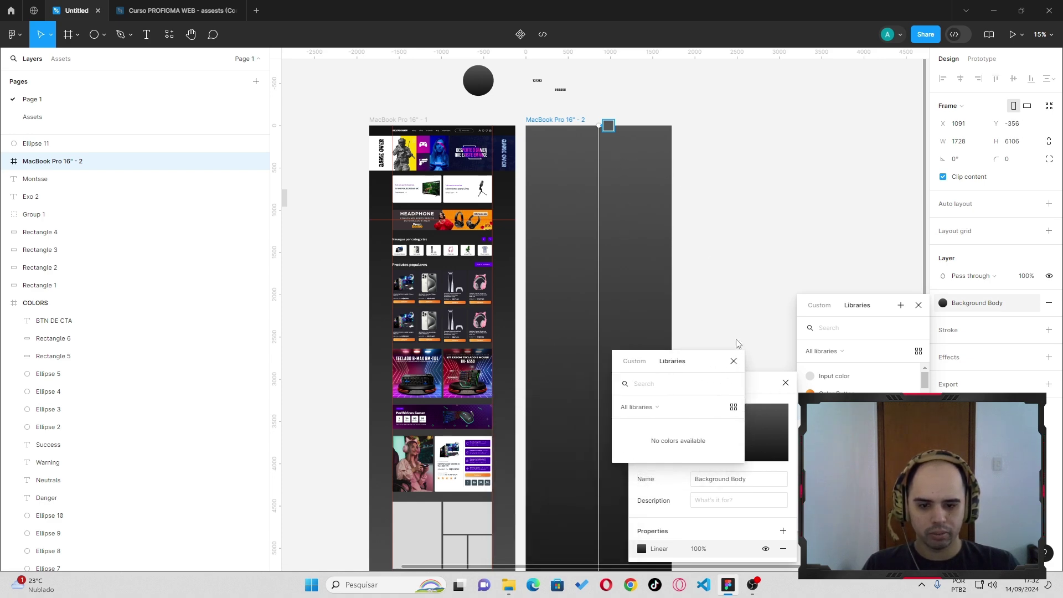
Reposition the gradient stops so the frame runs near-black at top to lighter grey below
left_click_drag(608, 125, 609, 145)
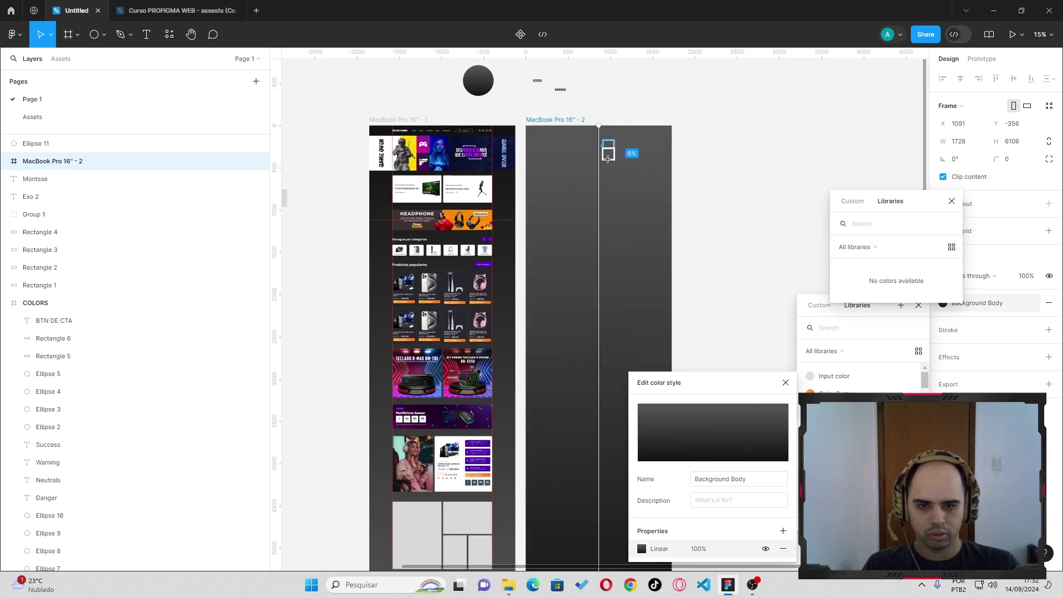
scroll(606, 166, "down", 3)
left_click_drag(613, 370, 721, 167)
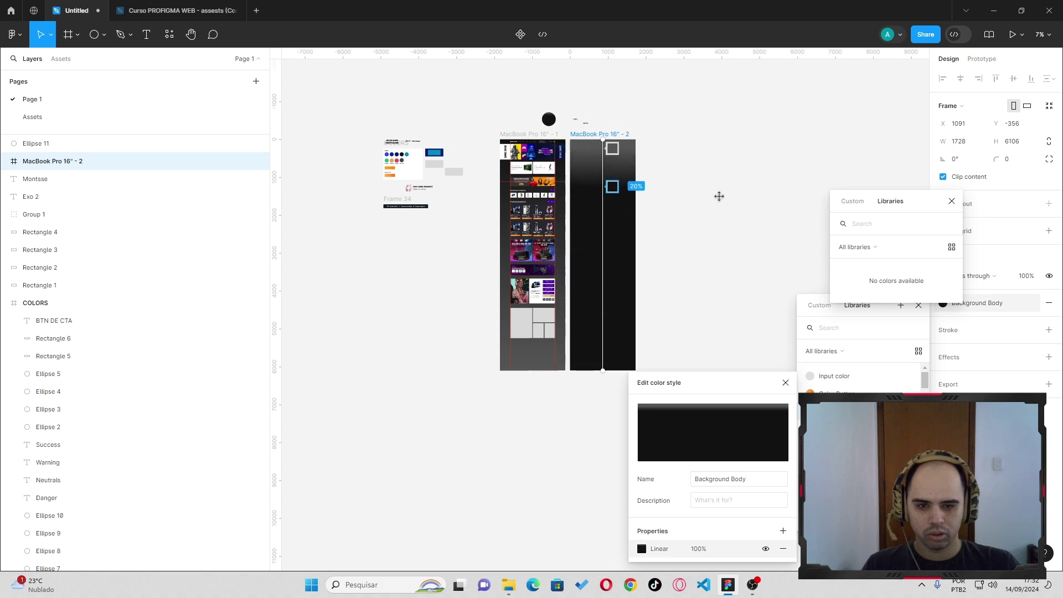
left_click_drag(721, 167, 672, 196)
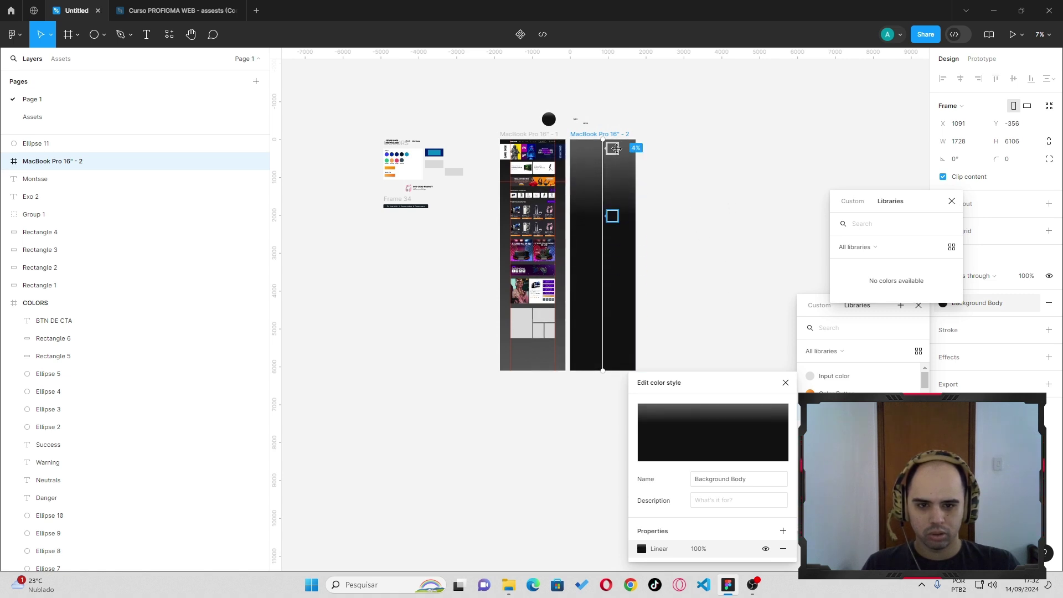
left_click_drag(613, 148, 613, 370)
left_click(612, 216)
left_click_drag(612, 215, 612, 139)
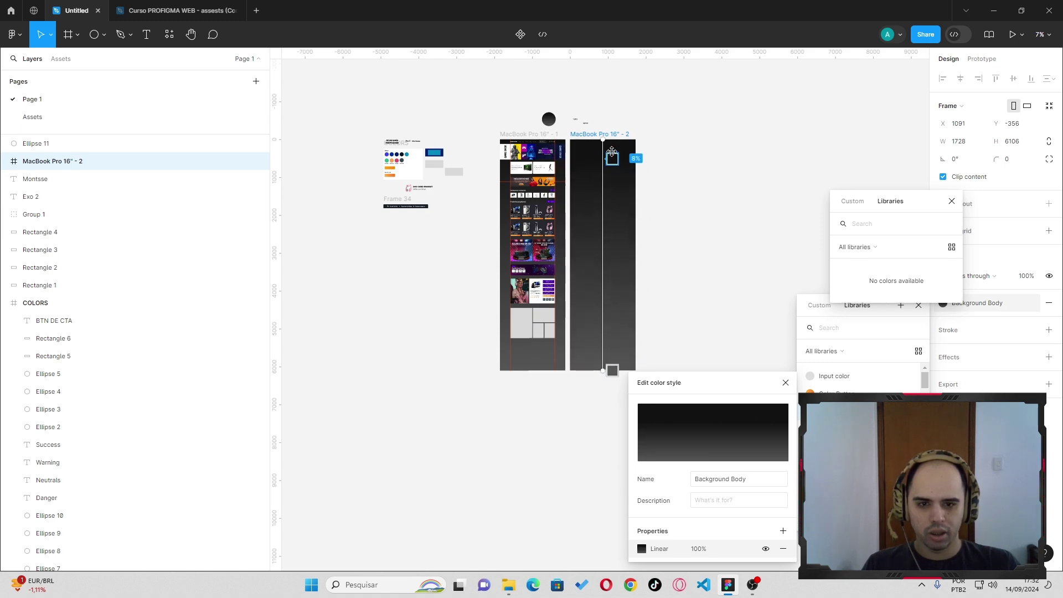
Close the colour style editor and centre the view on the MacBook frame
left_click(786, 383)
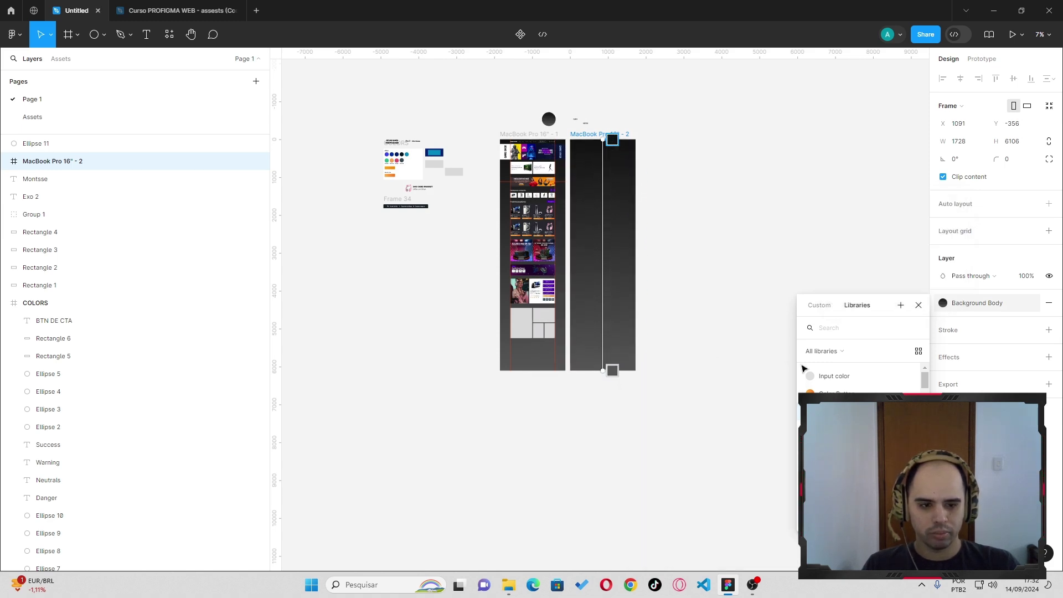
key("Escape")
key("shift+2")
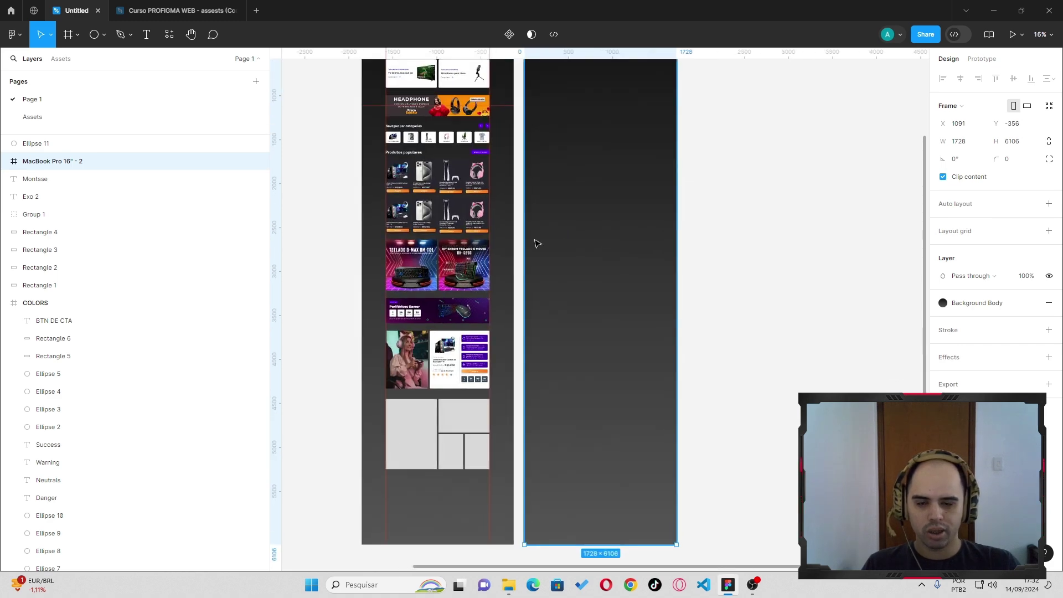
Move the dark gradient circle Ellipse 11 into the COLORS board beside the Neutrals swatch
scroll(536, 240, "up", 5)
scroll(506, 275, "left", 3)
scroll(501, 275, "right", 2)
scroll(503, 277, "right", 2)
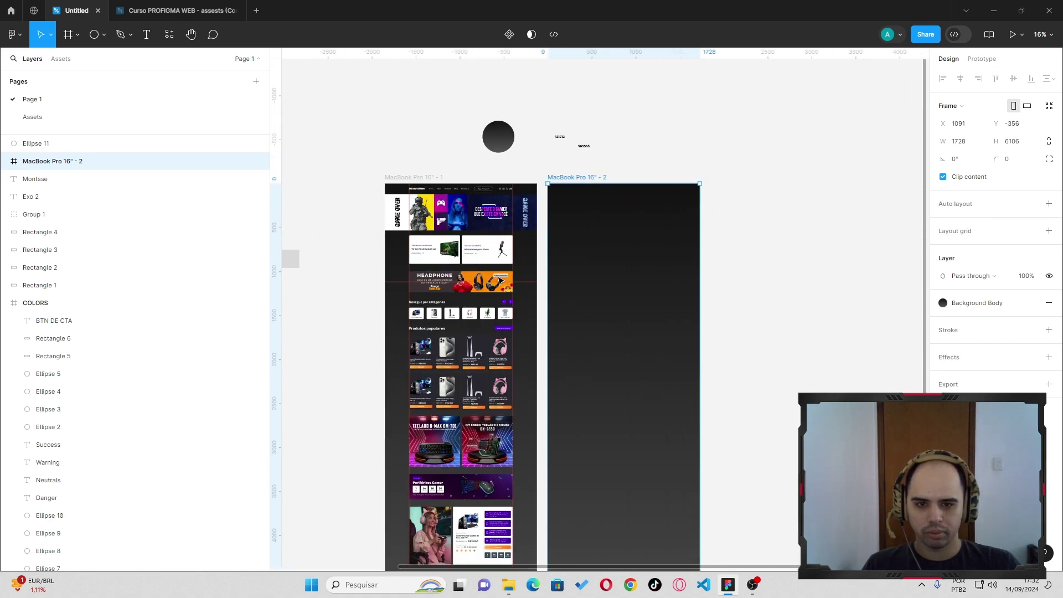
scroll(496, 271, "up", 2)
scroll(490, 233, "down", 4)
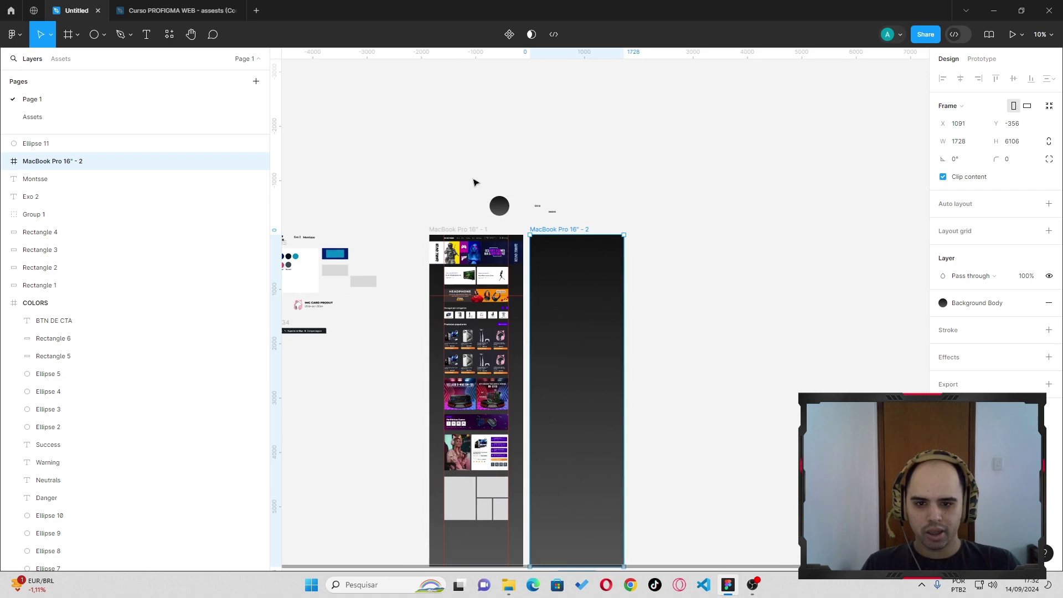
left_click_drag(472, 178, 529, 231)
scroll(426, 223, "up", 3)
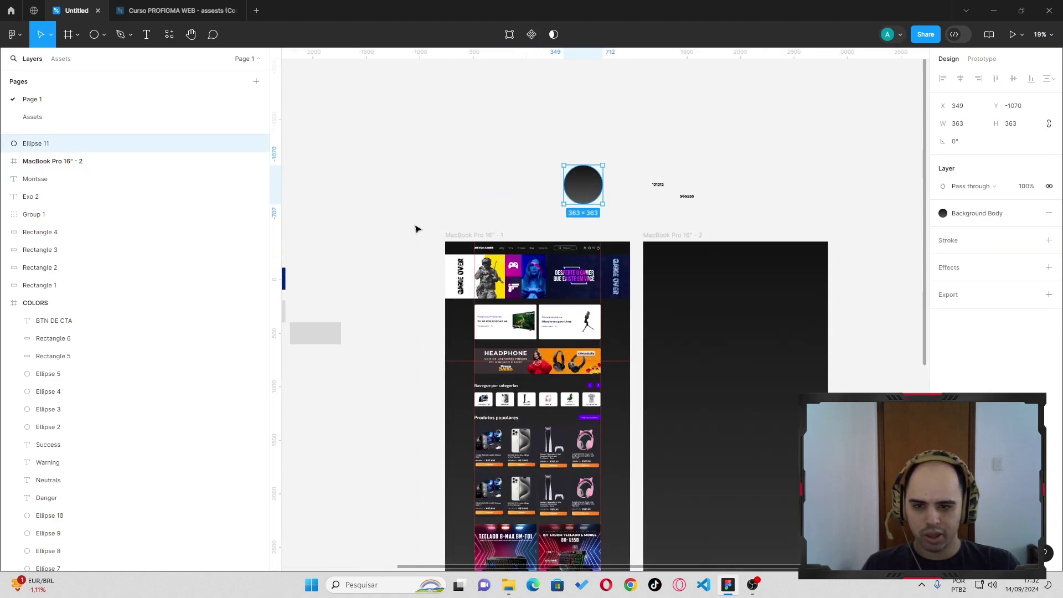
left_click_drag(584, 185, 360, 422)
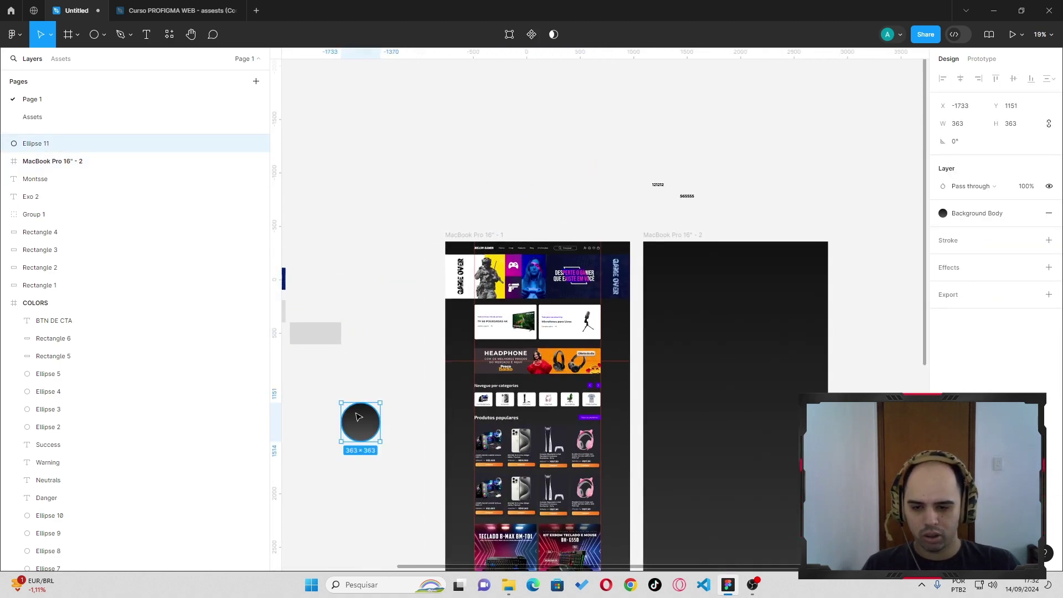
scroll(352, 410, "left", 5)
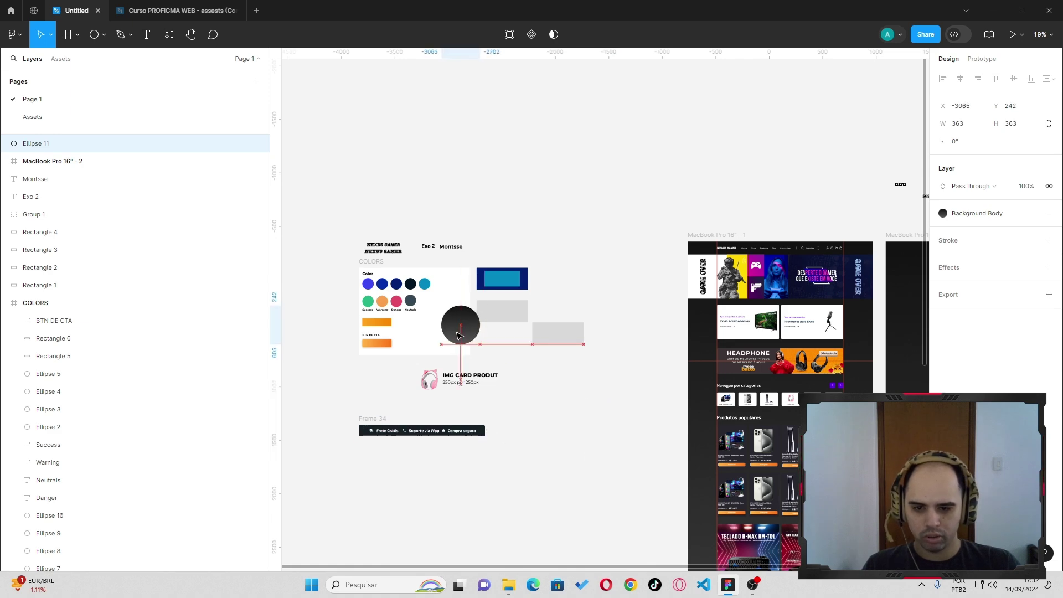
left_click_drag(619, 440, 461, 339)
Scale Ellipse 11 proportionally to 0.31x, making it 114×114
scroll(460, 339, "up", 3)
scroll(457, 338, "up", 3)
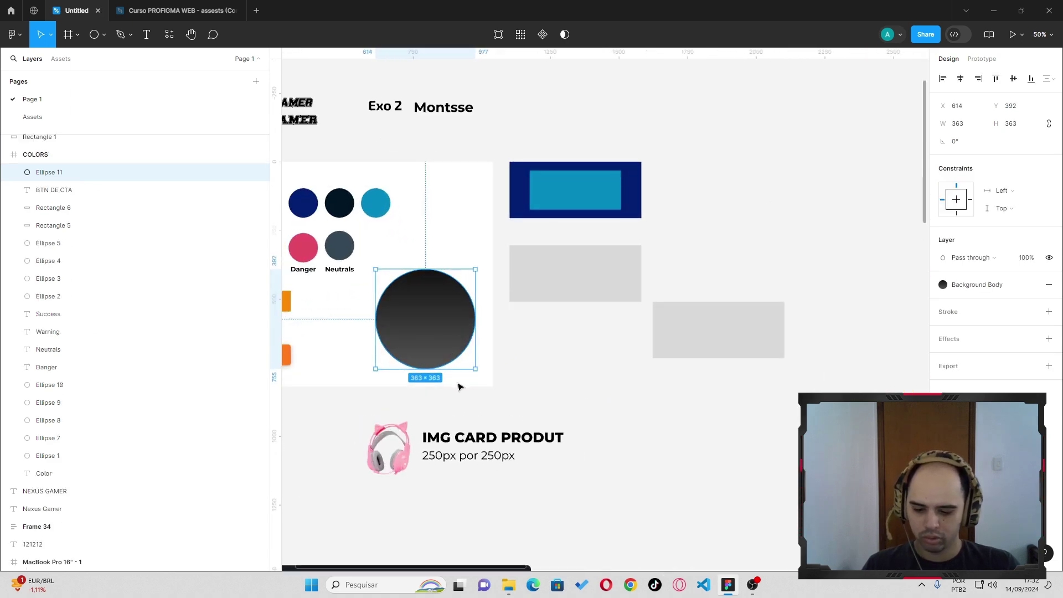
key("k")
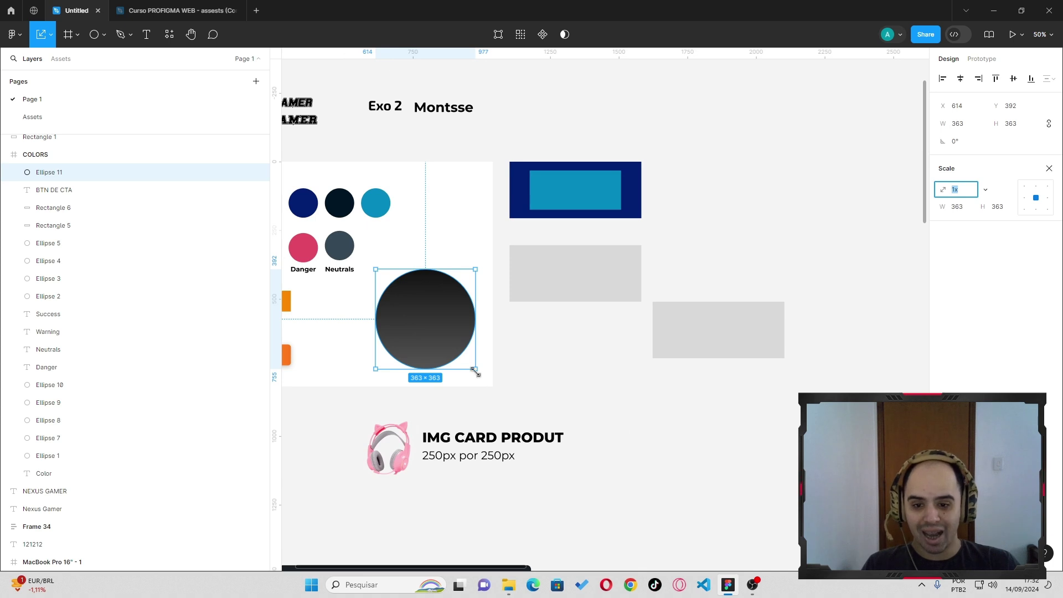
mouse_move(473, 368)
left_mouse_down()
mouse_move(406, 299)
mouse_move(381, 249)
left_mouse_up()
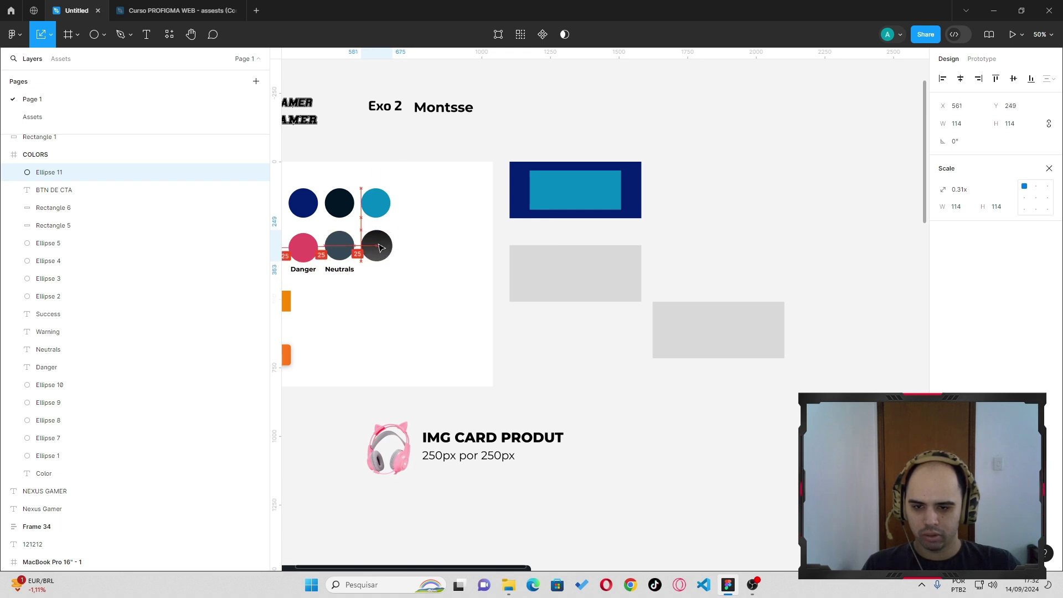
scroll(367, 292, "up", 2, "ctrl")
scroll(351, 261, "up", 4, "ctrl")
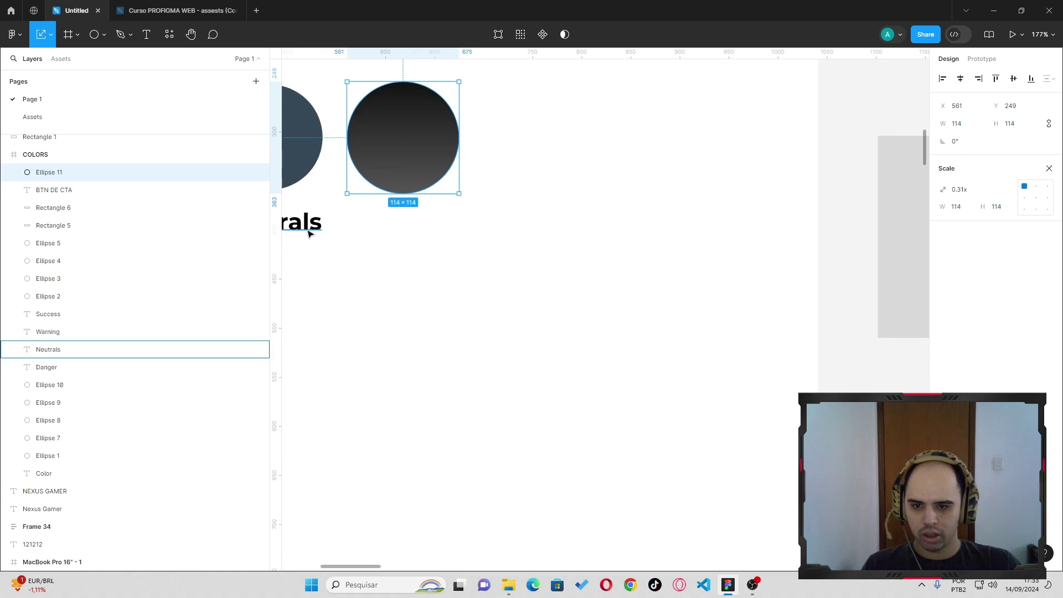
Duplicate the Neutrals label under the gradient circle, retype it 'BG body', and centre it
left_click_drag(311, 233, 401, 232)
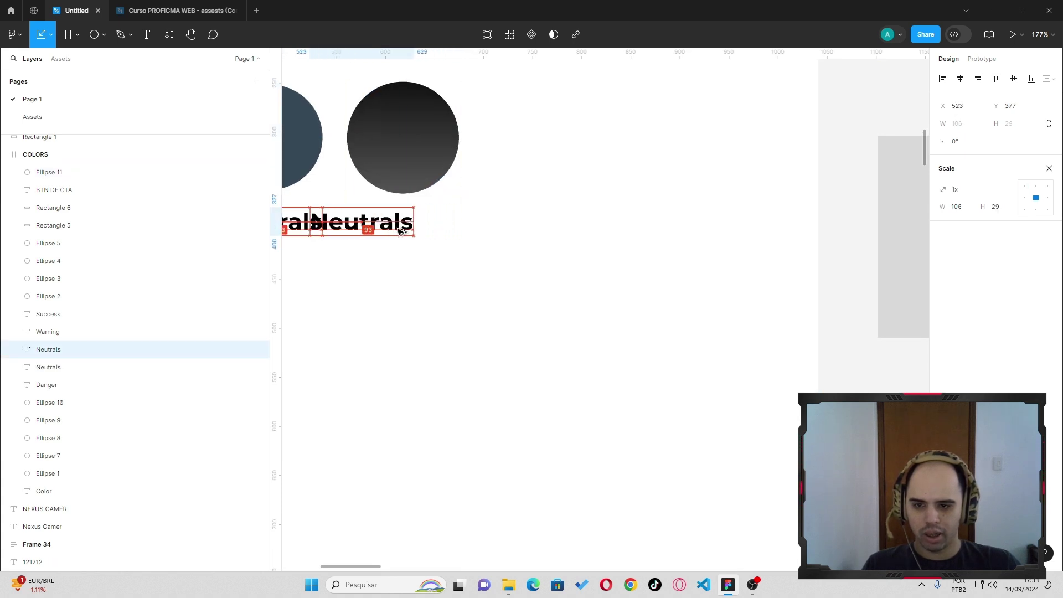
left_click_drag(399, 230, 433, 234)
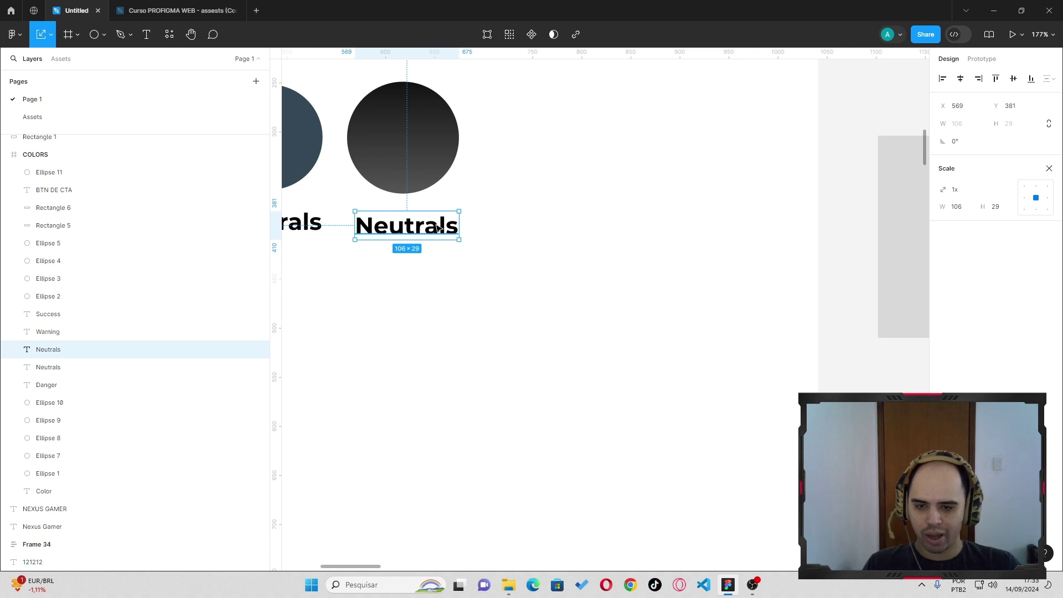
double_click(434, 233)
type("BG")
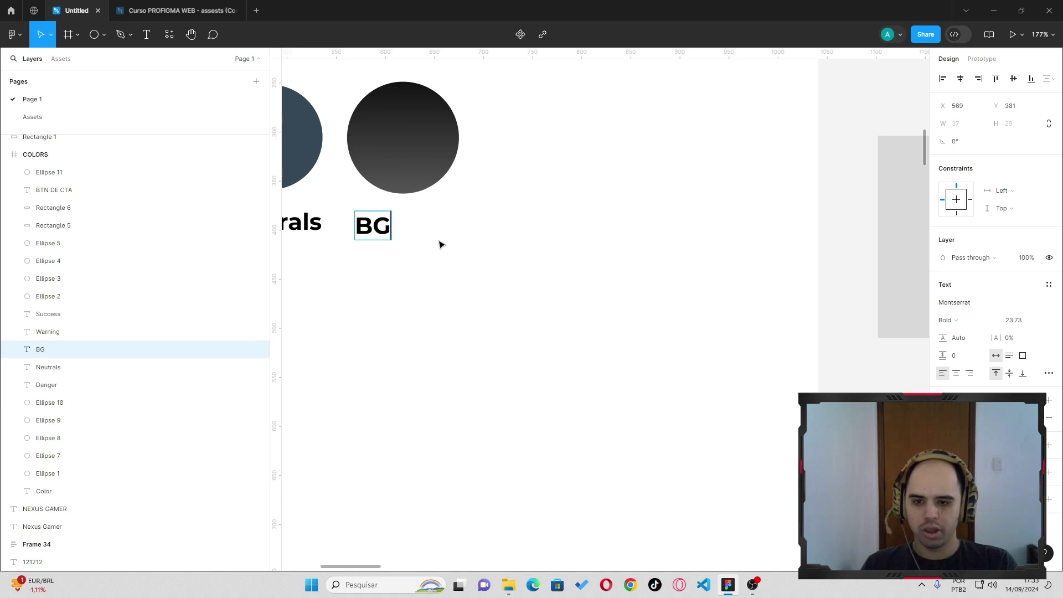
type(" body")
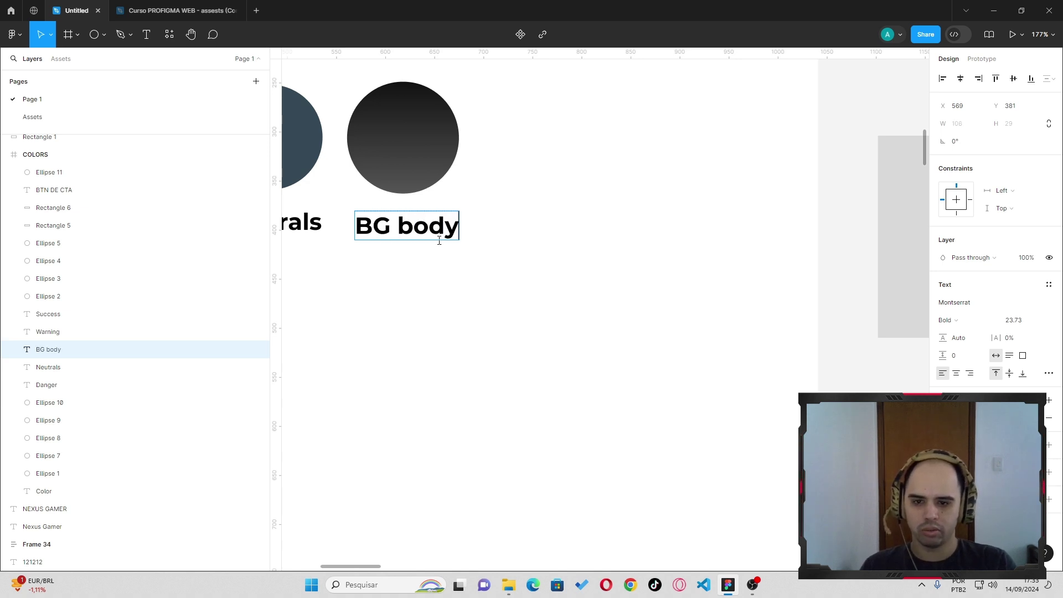
key("Escape")
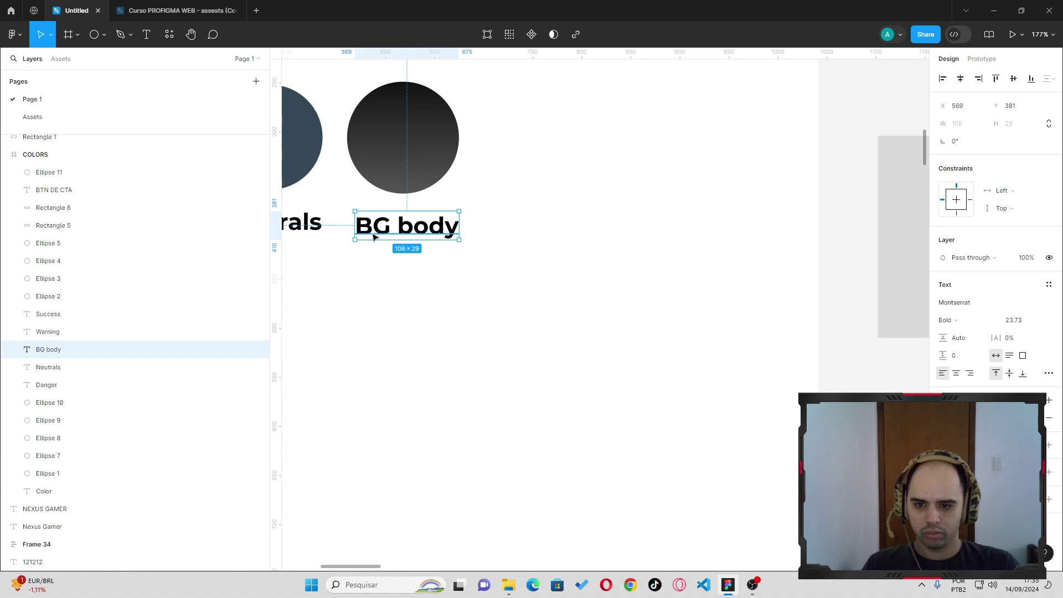
left_click_drag(405, 224, 412, 225)
scroll(399, 283, "down", 3)
scroll(390, 304, "down", 4)
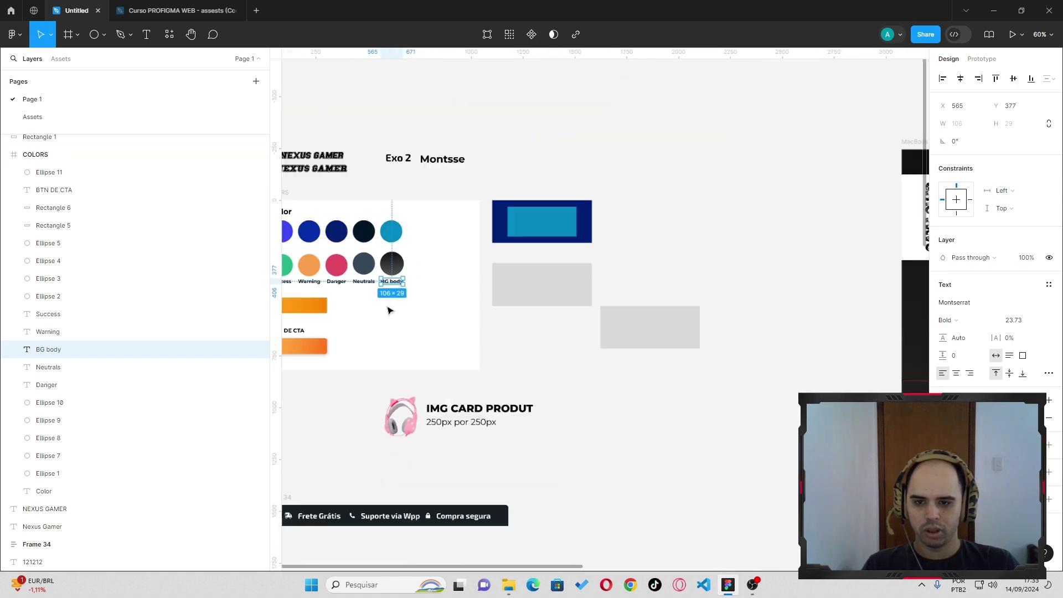
scroll(390, 310, "left", 2)
scroll(339, 302, "left", 5)
left_click(339, 302)
scroll(339, 302, "down", 5)
scroll(491, 315, "right", 3)
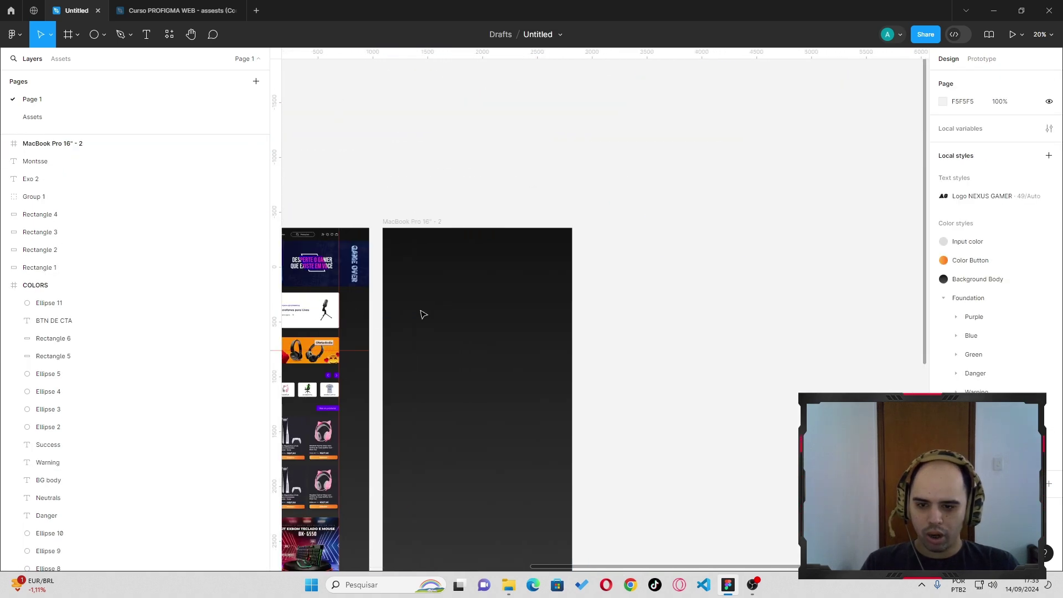
scroll(399, 319, "left", 5)
scroll(376, 324, "right", 4)
scroll(371, 332, "left", 3)
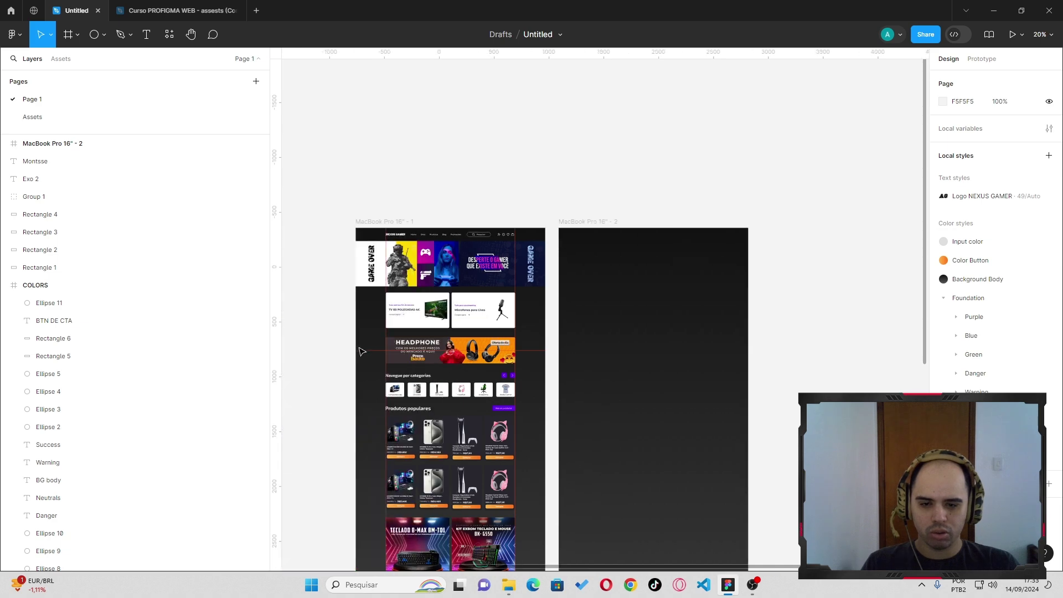
scroll(360, 322, "left", 5)
scroll(332, 285, "up", 3)
scroll(316, 273, "up", 3)
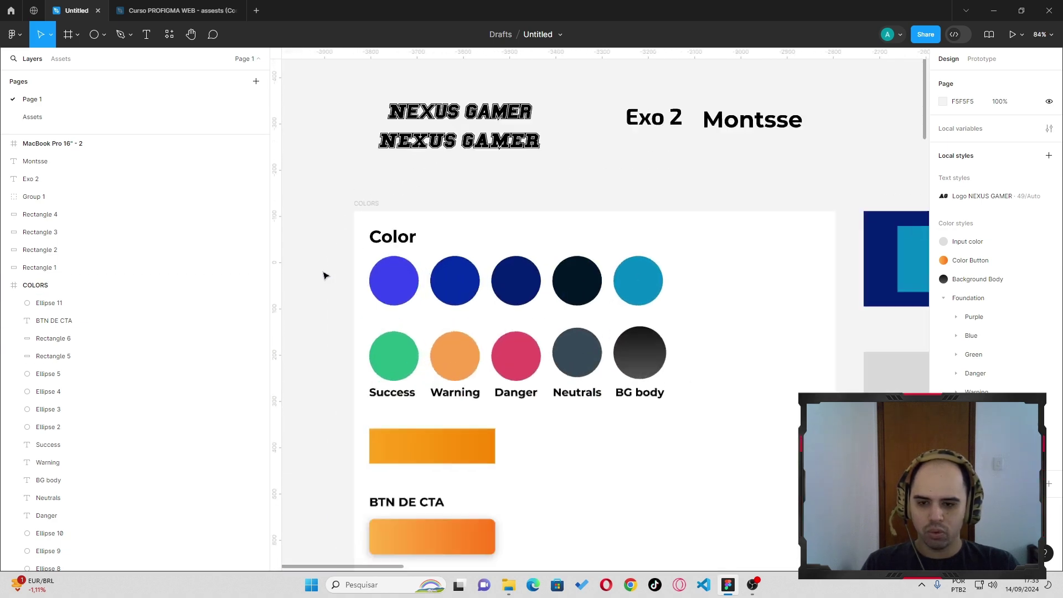